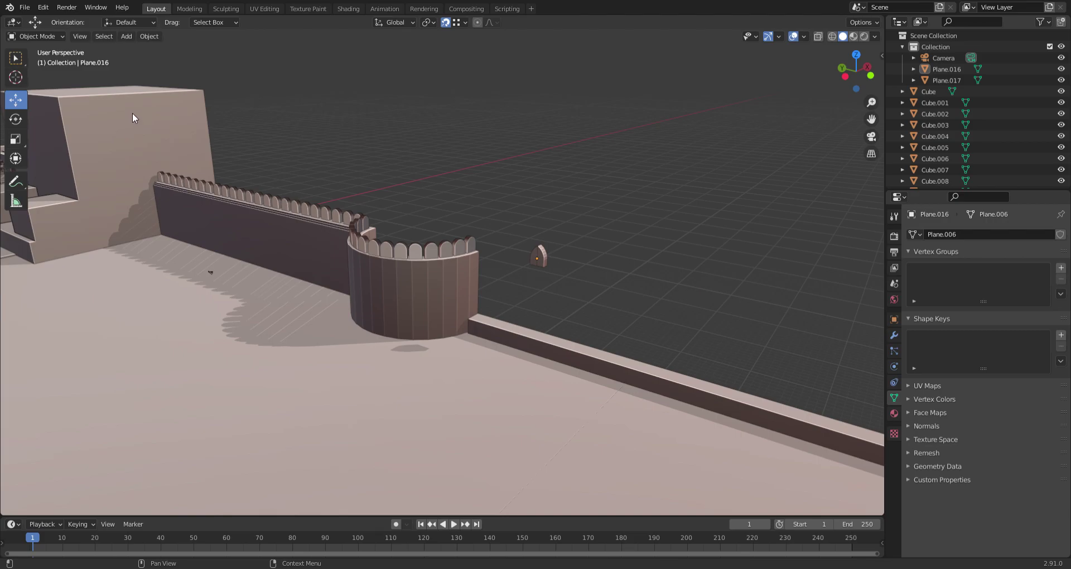
Examine the crenellated wall, the floating pointed arch piece and the arcade on the far side of the central block
middle_drag(485, 209, 463, 212)
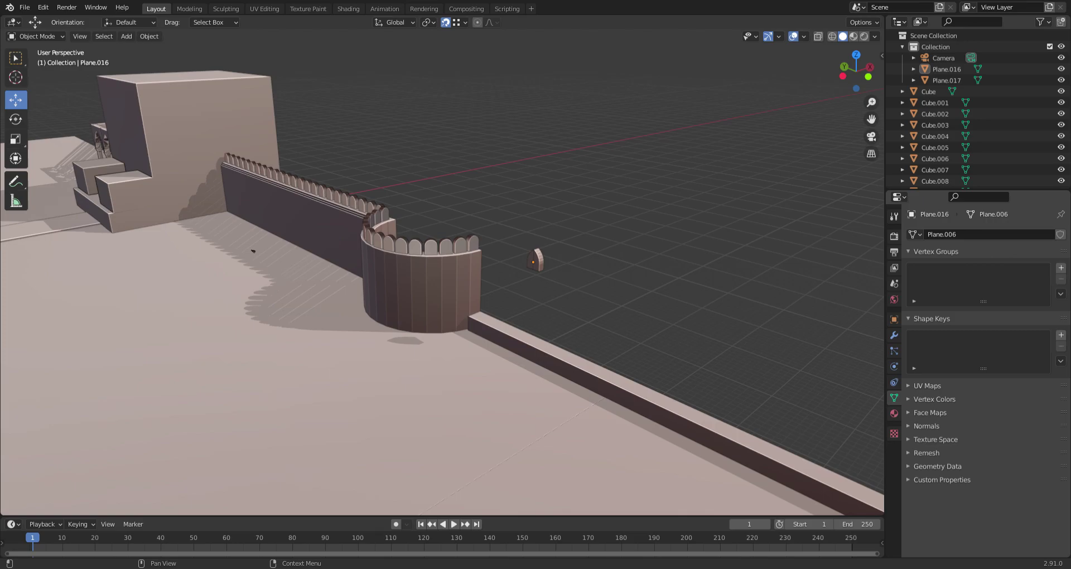
middle_drag(753, 233, 776, 243)
scroll(621, 283, up, 3)
shift+middle_drag(544, 260, 437, 282)
click(443, 255)
scroll(474, 261, down, 6)
key(shift+c)
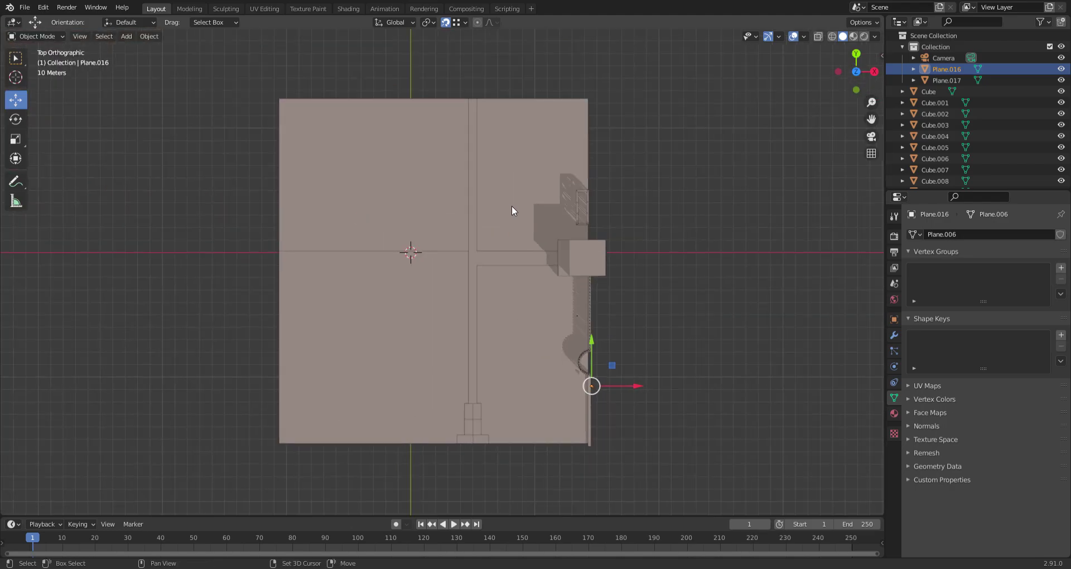
middle_drag(517, 178, 430, 246)
scroll(436, 299, up, 4)
mouse_move(505, 302)
middle_down()
mouse_move(437, 320)
mouse_move(454, 286)
mouse_move(512, 243)
mouse_move(480, 237)
mouse_move(502, 223)
middle_up()
scroll(454, 286, up, 2)
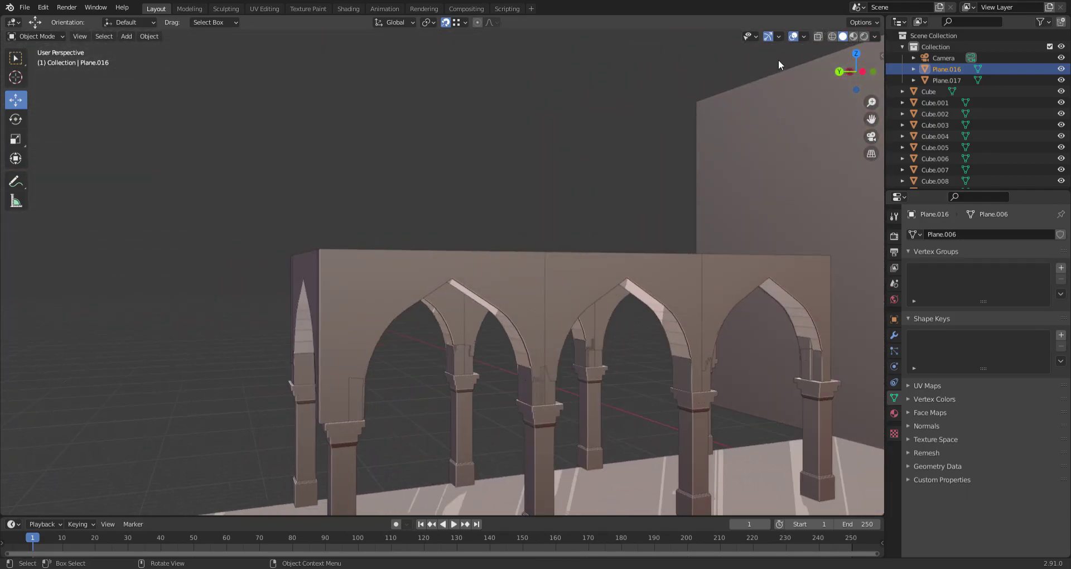
Try the matte red matcap in the viewport shading and inspect the arcade from above
click(873, 37)
click(868, 107)
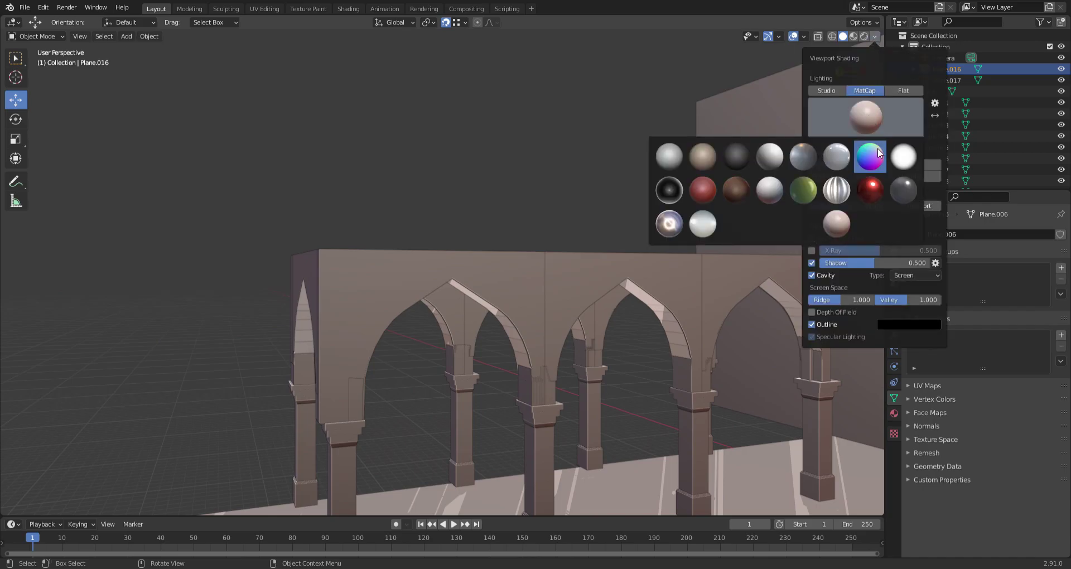
click(704, 192)
middle_drag(652, 242, 812, 259)
scroll(419, 199, down, 3)
scroll(500, 212, up, 6)
scroll(785, 170, up, 3)
mouse_move(781, 169)
shift+middle_down()
mouse_move(440, 267)
mouse_move(17, 363)
shift+middle_up()
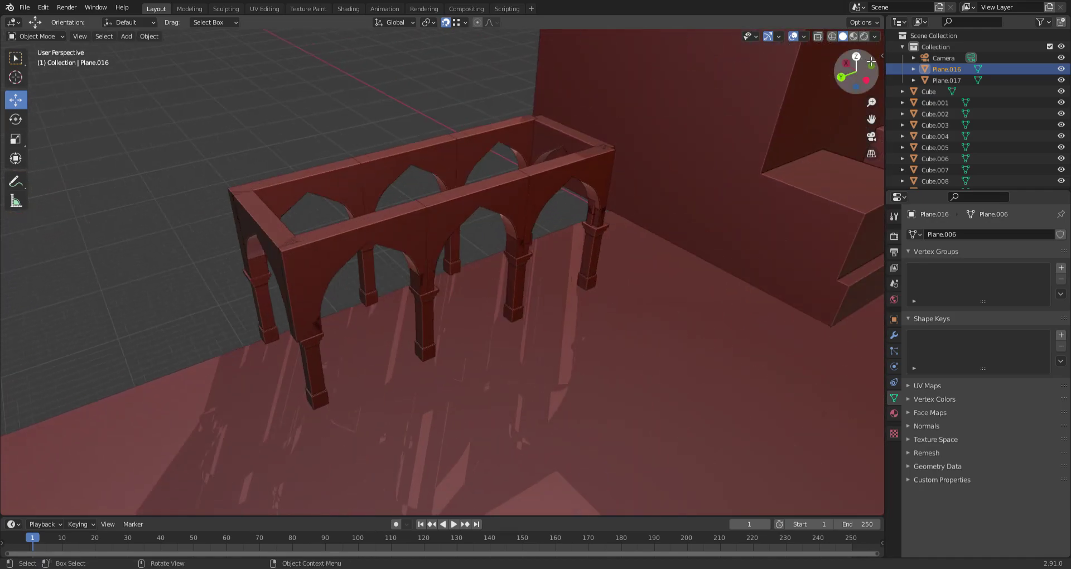
Try Flat lighting in the viewport shading and view the whole courtyard scene
click(876, 37)
click(892, 90)
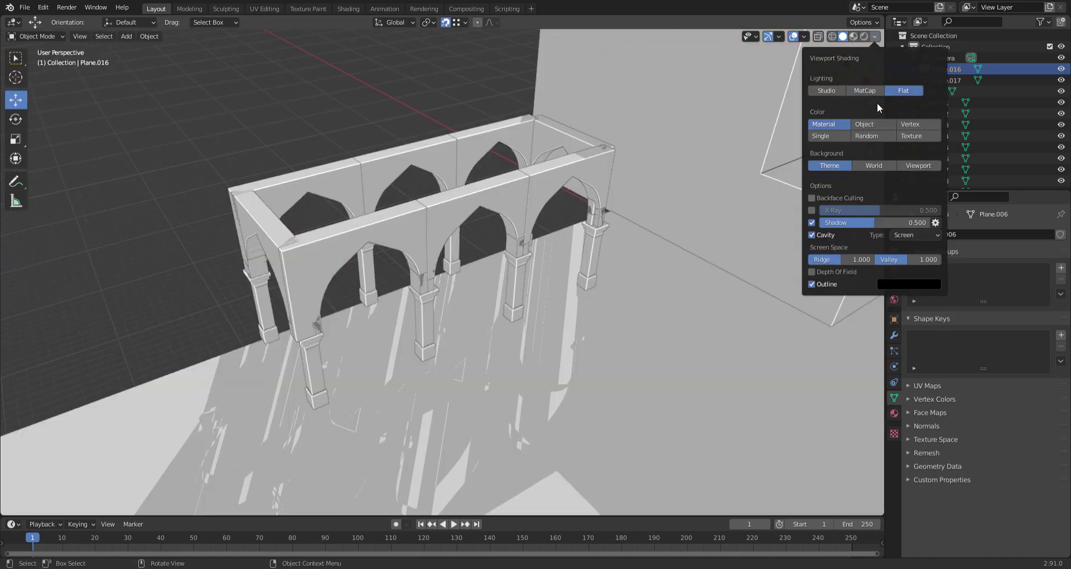
scroll(602, 203, down, 10)
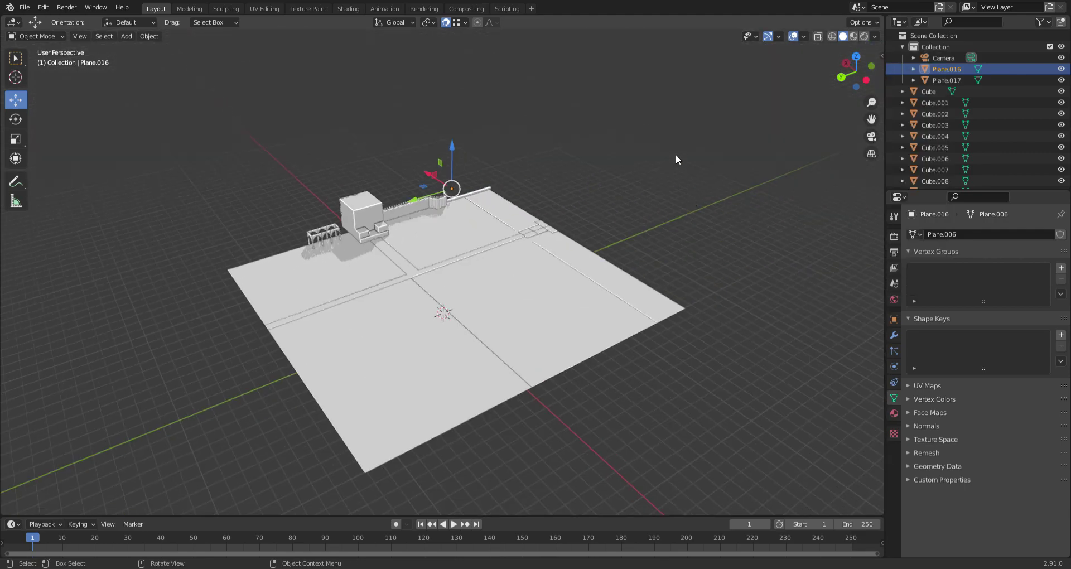
scroll(879, 49, up, 2)
Return the viewport lighting to MatCap and try the matte red, orange, glossy grey and black matcaps
click(874, 37)
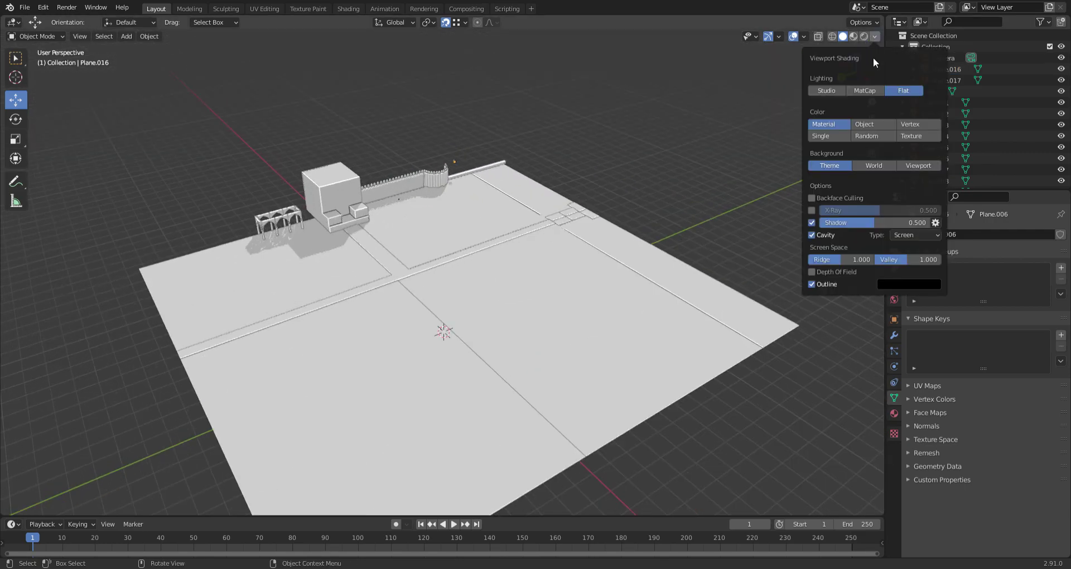
click(864, 91)
click(872, 132)
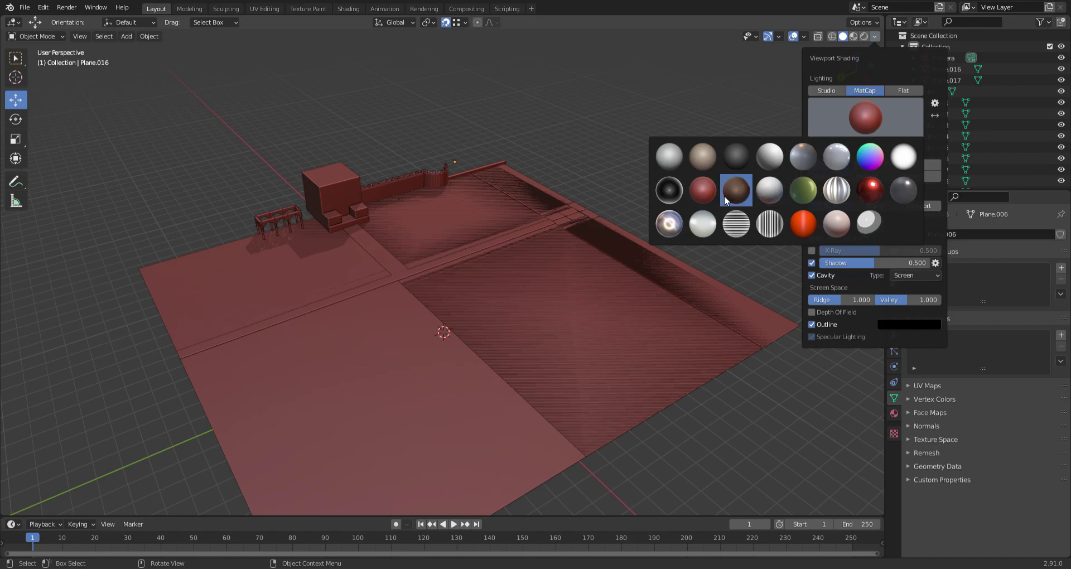
click(705, 195)
click(876, 132)
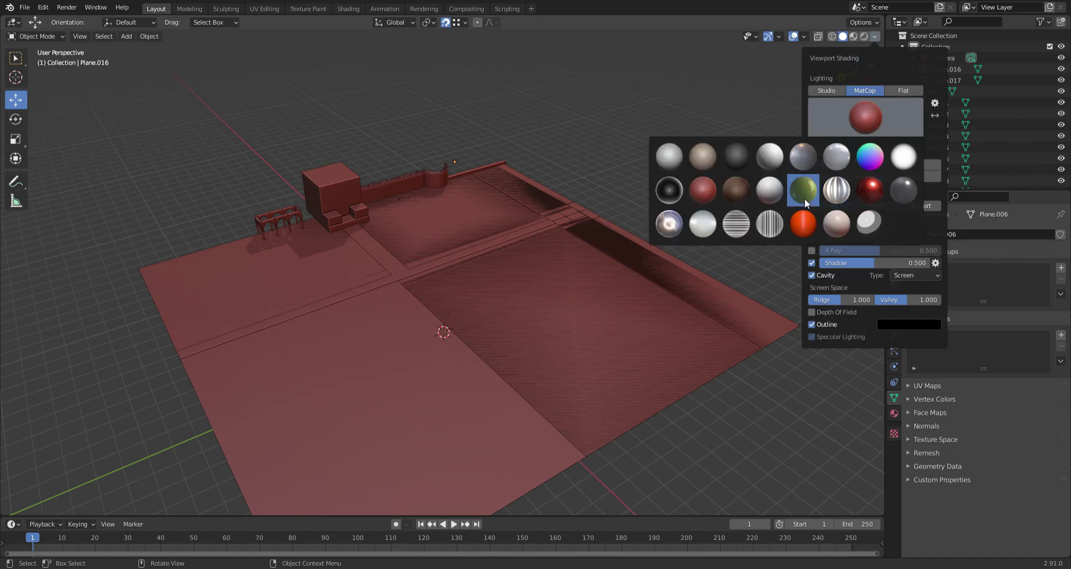
click(803, 223)
click(864, 128)
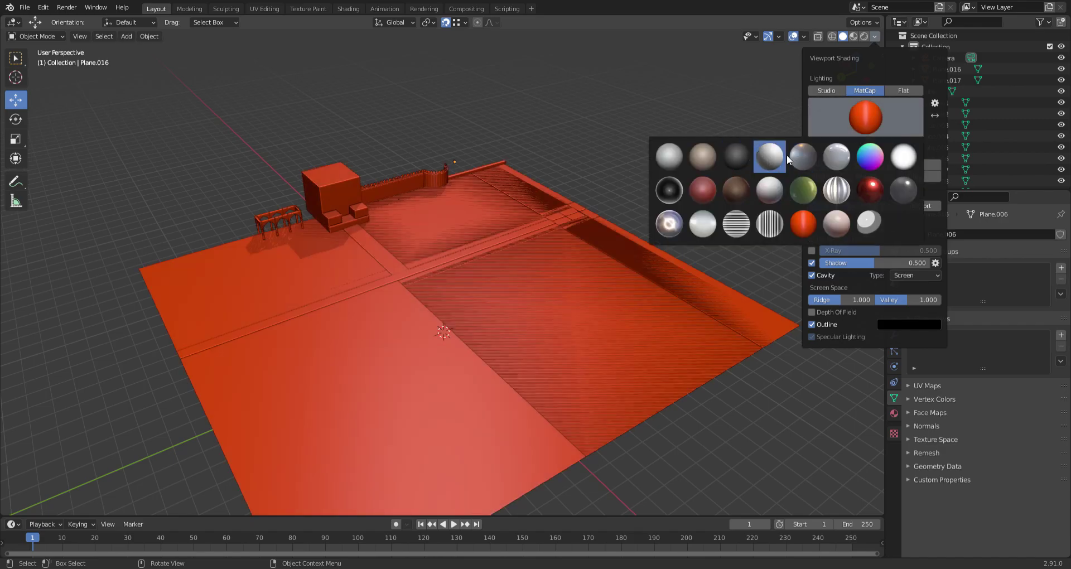
click(845, 152)
click(869, 116)
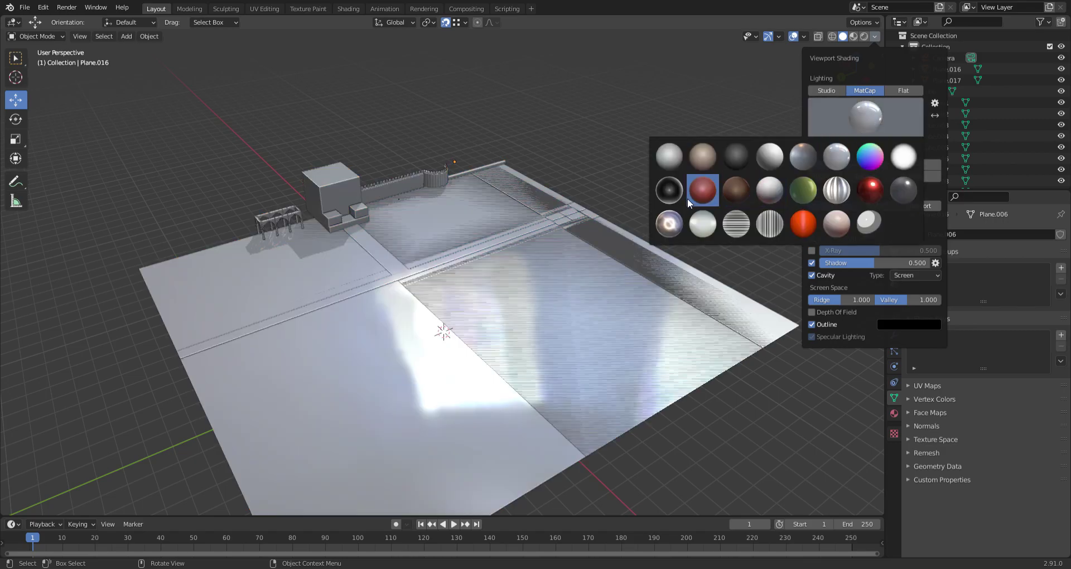
click(672, 202)
Set the viewport matcap to a neutral grey sphere
click(858, 118)
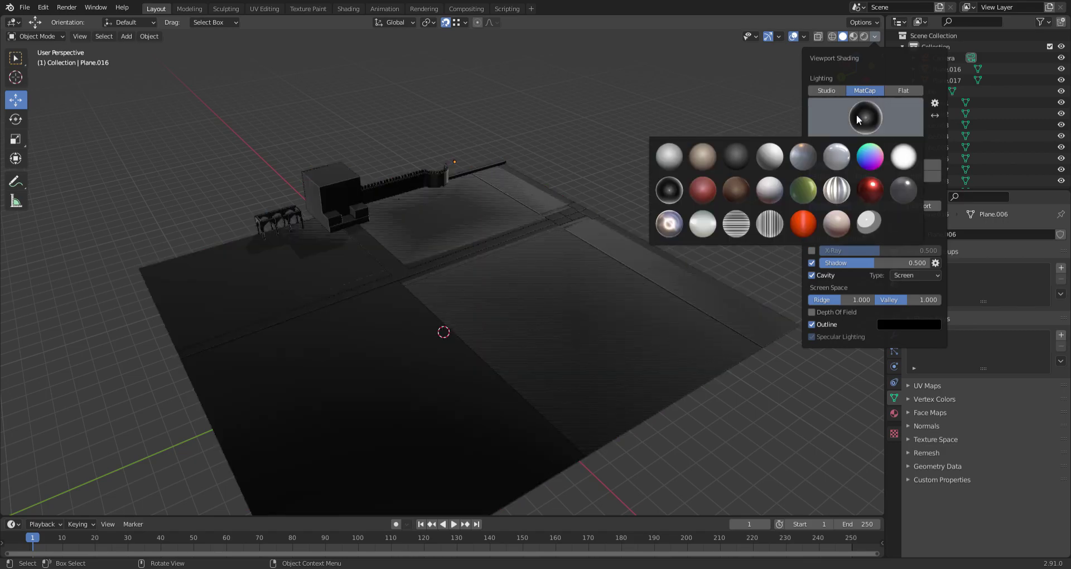
click(702, 156)
click(896, 125)
click(731, 159)
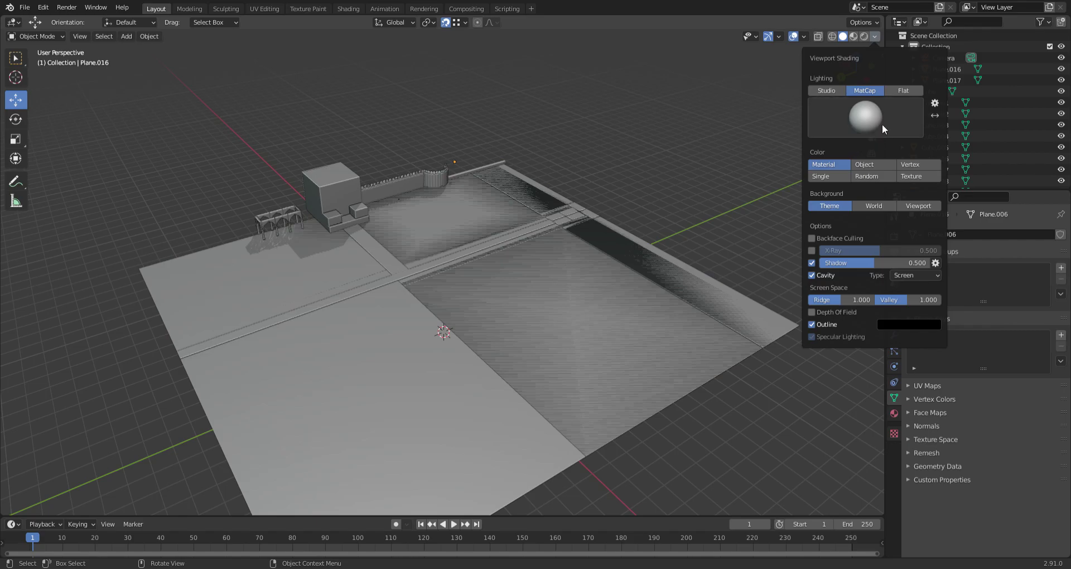
Select both halves of the pointed arch piece floating beyond the semicircular tower
middle_drag(698, 151, 517, 147)
scroll(516, 147, up, 5)
shift+middle_drag(812, 102, 5, 374)
scroll(467, 237, up, 4)
middle_drag(467, 236, 292, 330)
middle_drag(497, 254, 62, 189)
scroll(340, 266, up, 5)
scroll(228, 263, up, 3)
shift+middle_drag(285, 274, 553, 290)
middle_drag(374, 270, 650, 264)
click(573, 240)
scroll(580, 229, up, 3)
shift+click(555, 224)
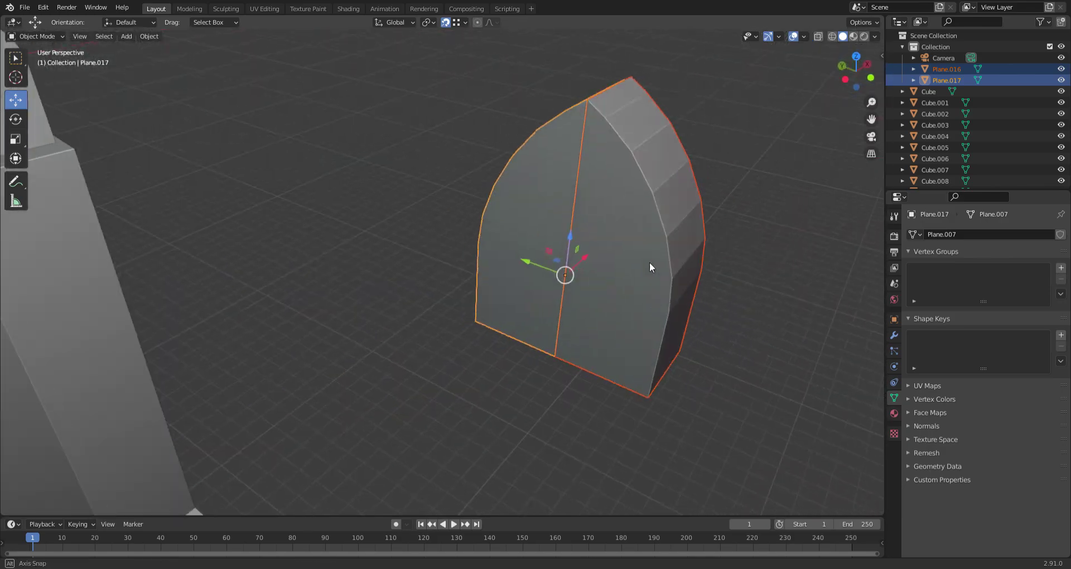
Select the halves of the pointed arch piece individually to check how the piece is divided
click(739, 237)
click(638, 227)
shift+click(566, 205)
click(567, 204)
click(816, 189)
click(647, 211)
middle_drag(642, 212, 548, 222)
click(516, 226)
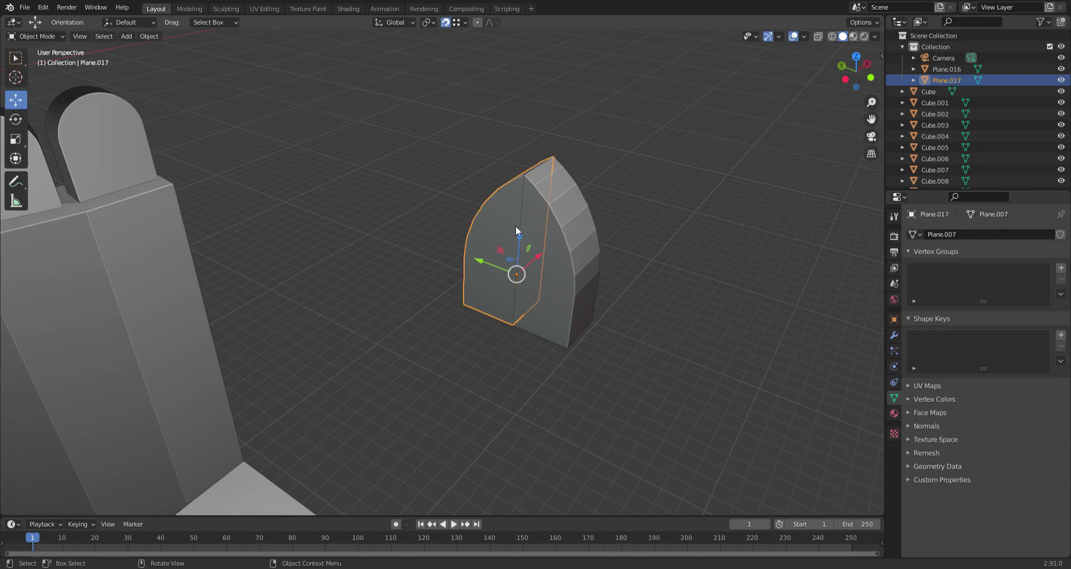
Join the two halves of the pointed arch piece into one object
scroll(515, 226, down, 2)
click(520, 264)
right_click(518, 263)
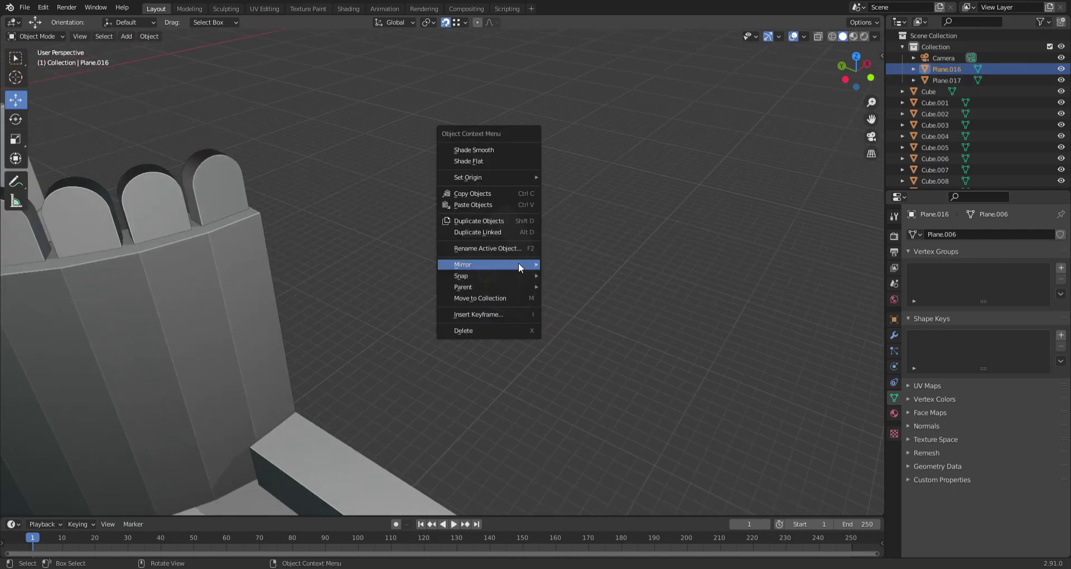
mouse_move(518, 263)
key(Escape)
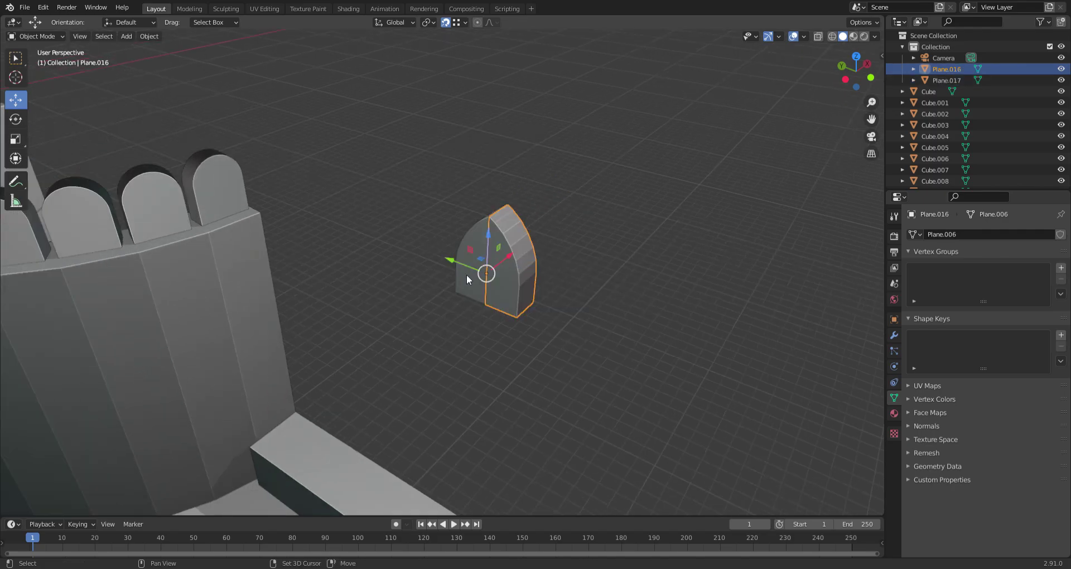
shift+click(467, 275)
right_click(463, 276)
mouse_move(461, 273)
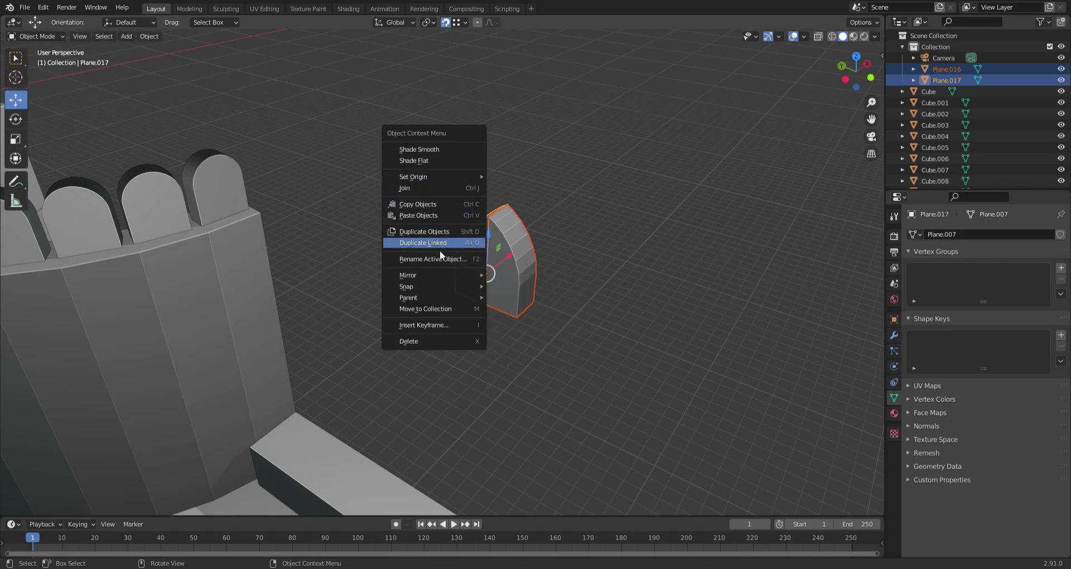
click(440, 186)
click(573, 207)
click(499, 270)
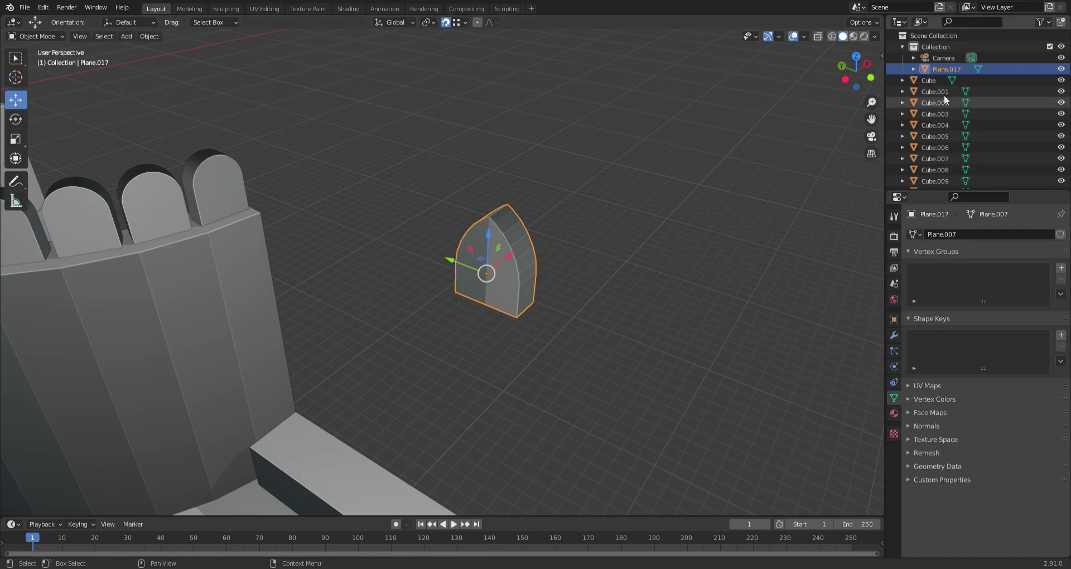
click(913, 69)
click(913, 69)
click(670, 249)
Try to extrude and move the two front faces of the joined arch piece along Y in Edit Mode
click(510, 272)
mouse_move(510, 272)
middle_down()
mouse_move(380, 241)
mouse_move(413, 263)
mouse_move(523, 284)
mouse_move(527, 262)
middle_up()
scroll(502, 270, up, 3)
key(Tab)
click(503, 270)
click(478, 267)
click(502, 271)
key(e)
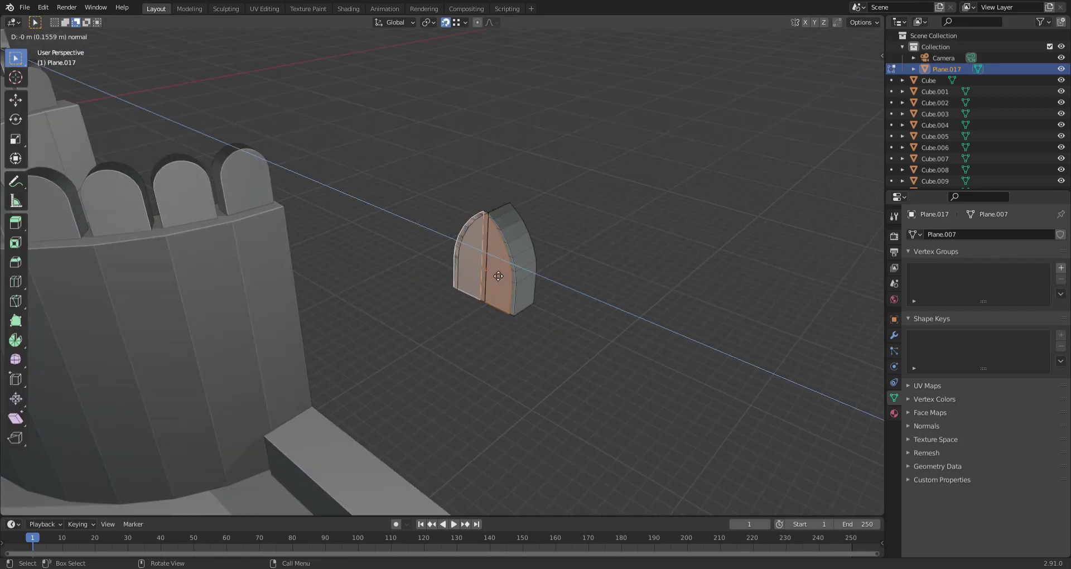
key(y)
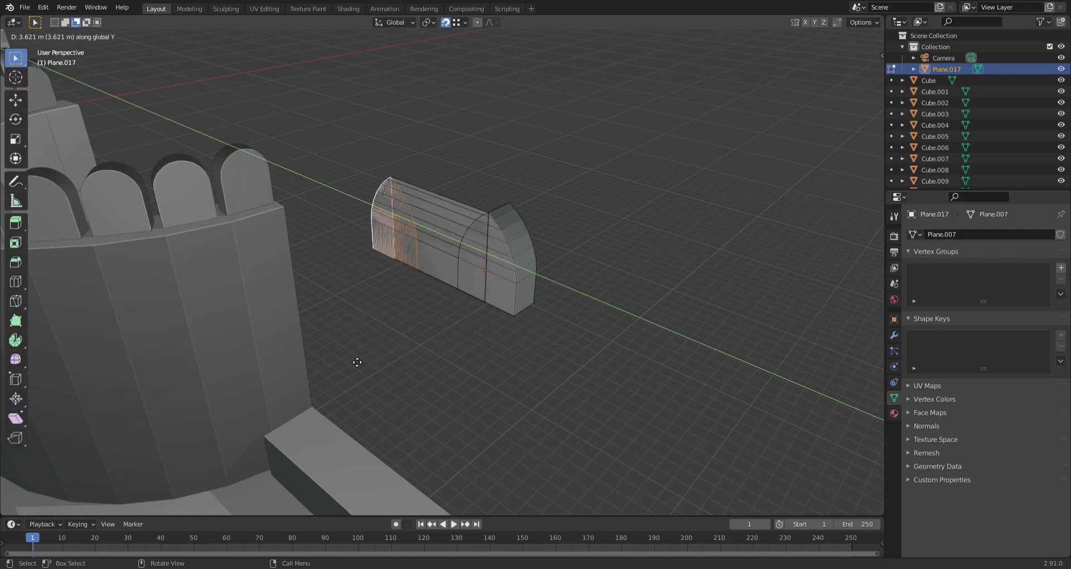
right_click(369, 355)
key(g)
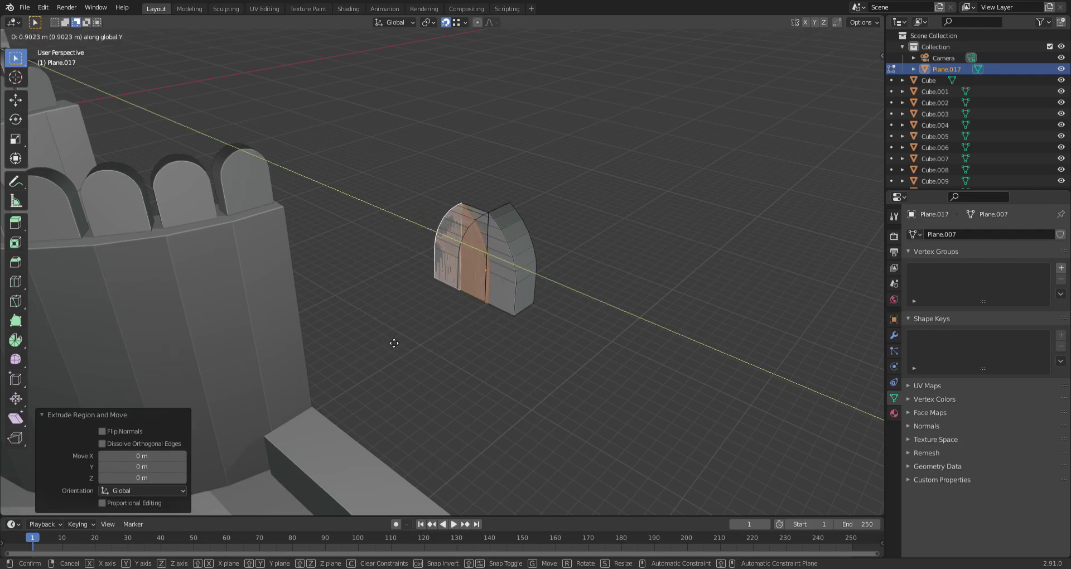
right_click(345, 339)
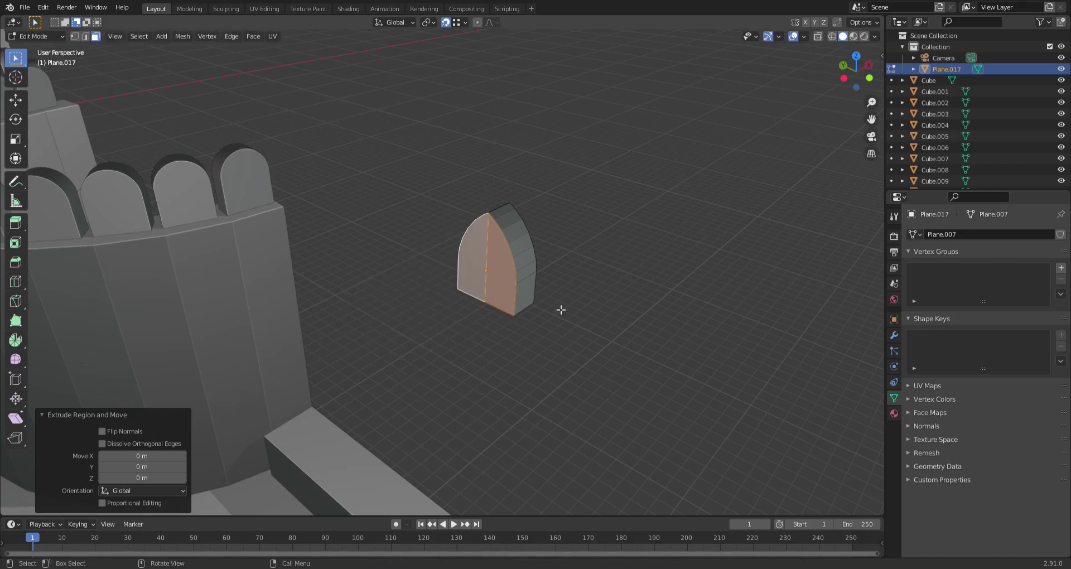
key(Tab)
Try to scale the pointed arch piece along Y in the top view
middle_drag(495, 272, 566, 210)
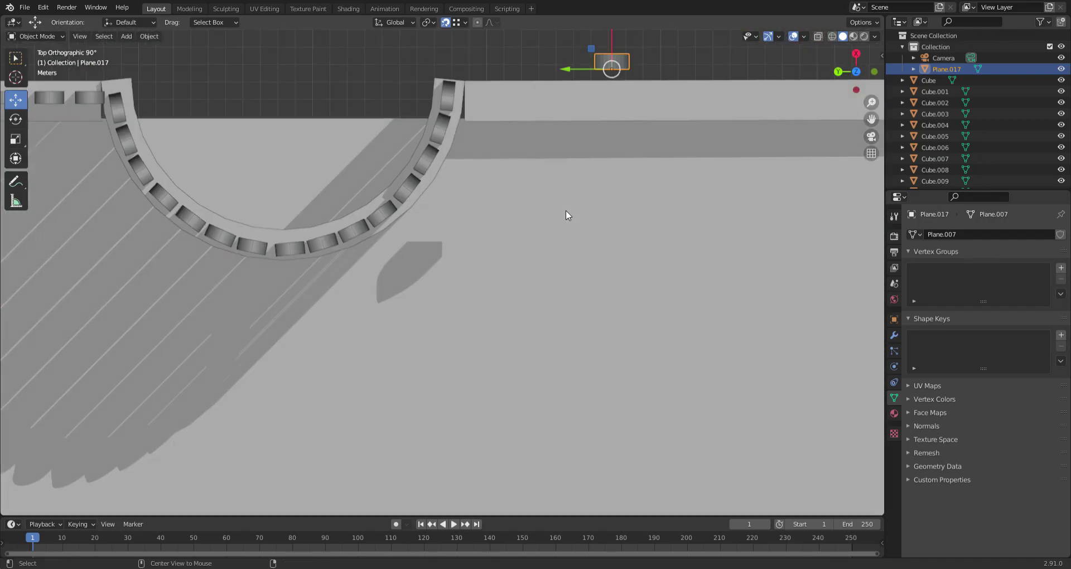
scroll(497, 250, up, 3)
scroll(531, 145, up, 3)
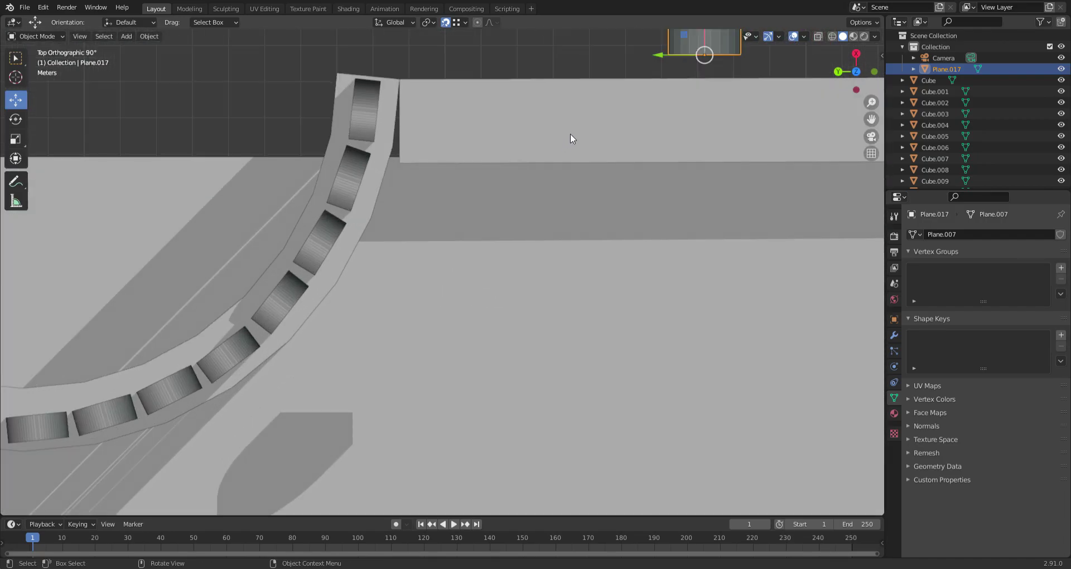
shift+middle_drag(571, 139, 481, 363)
key(s)
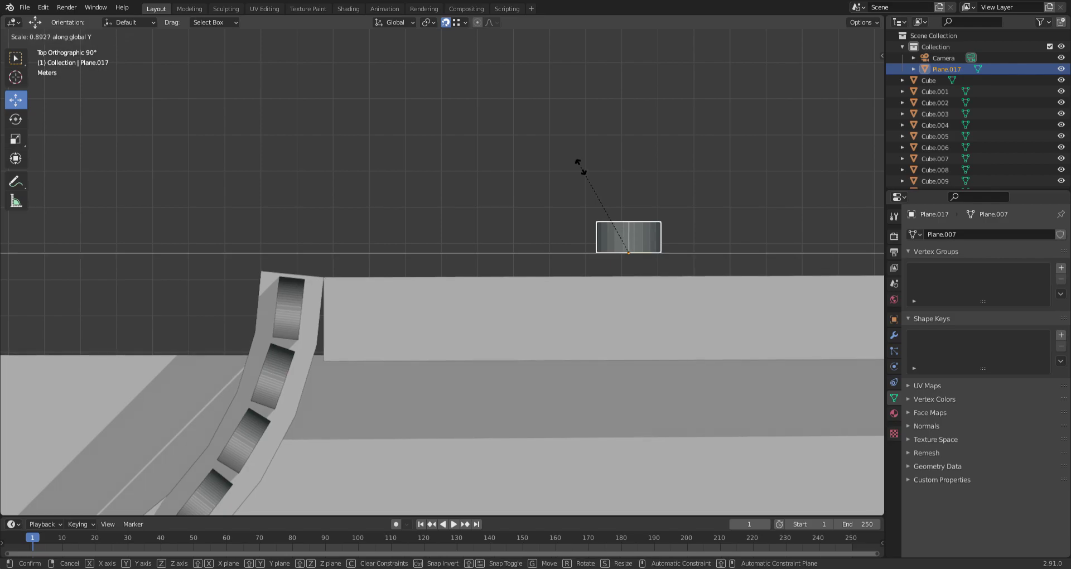
right_click(610, 195)
key(s)
right_click(616, 172)
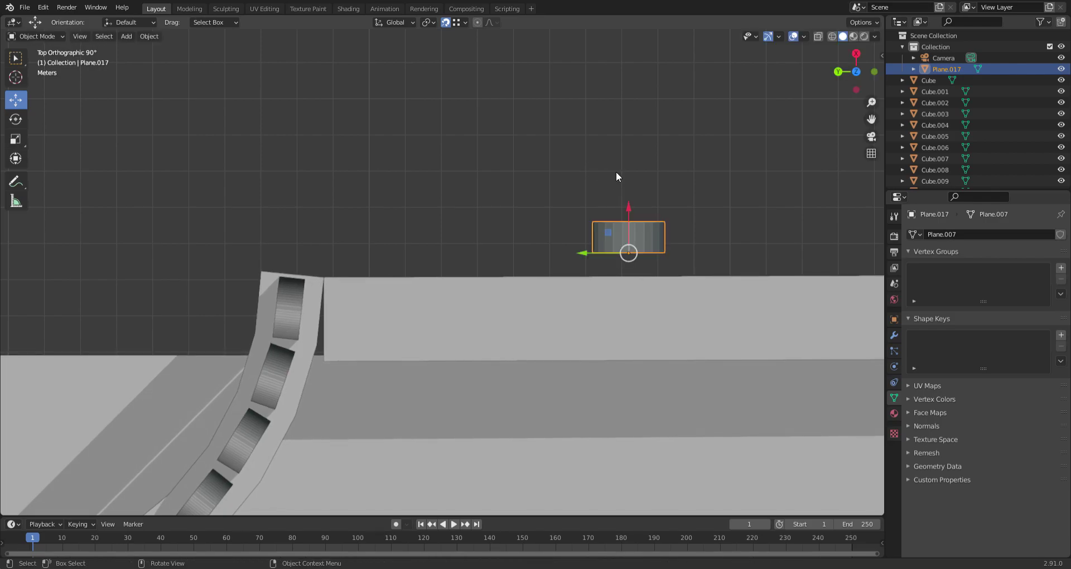
Scale the pointed arch piece along X to about 0.78
key(s)
key(x)
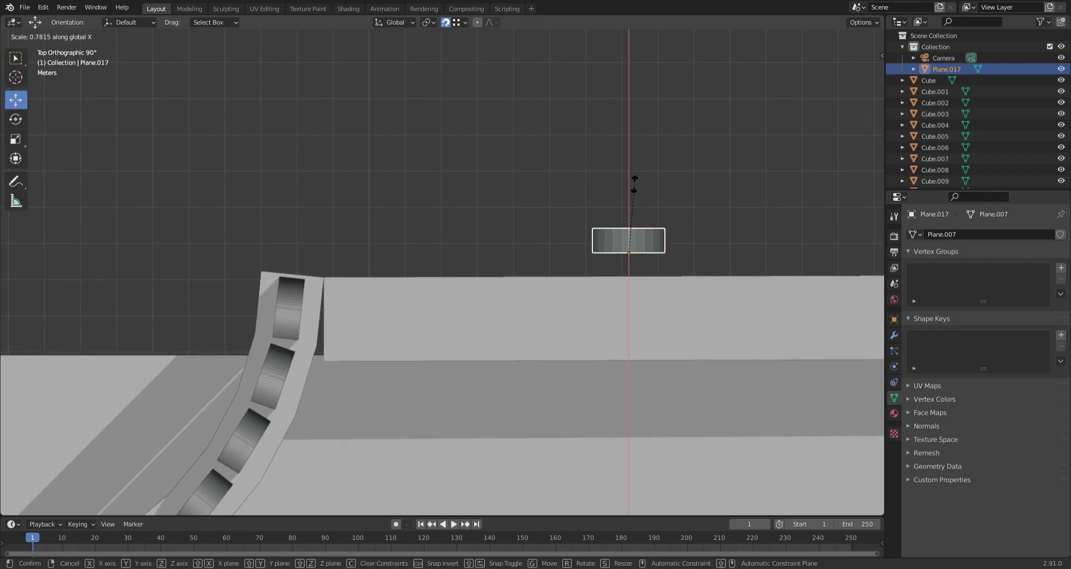
click(633, 180)
Select the rounded merlons at the end of the semicircular tower one by one, and clear the selection
scroll(536, 202, down, 5)
middle_drag(529, 206, 563, 290)
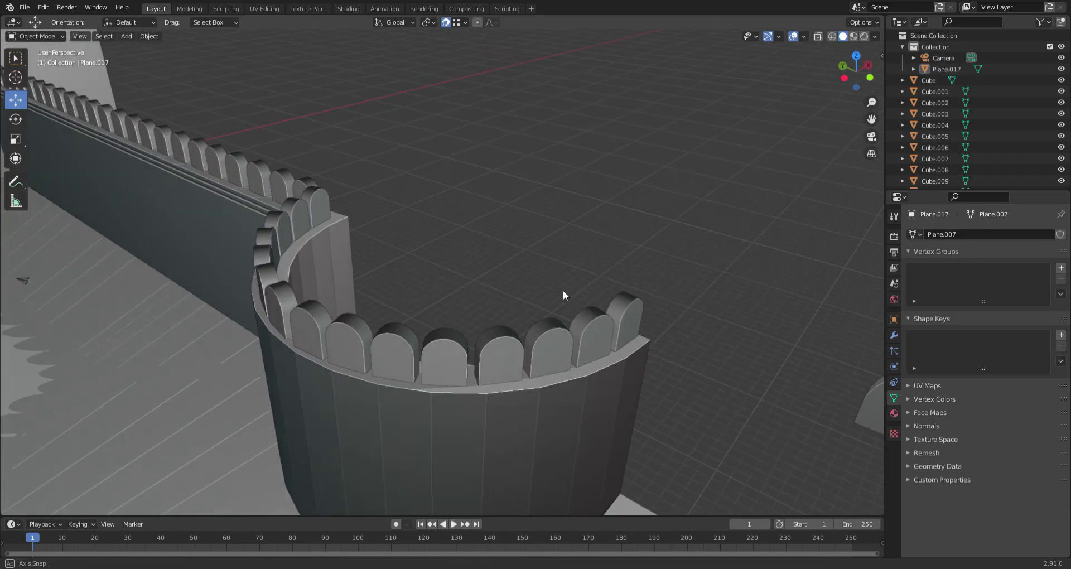
click(627, 322)
middle_drag(614, 322, 560, 326)
shift+click(563, 327)
shift+click(546, 344)
shift+click(507, 354)
click(682, 317)
shift+middle_drag(681, 317, 502, 260)
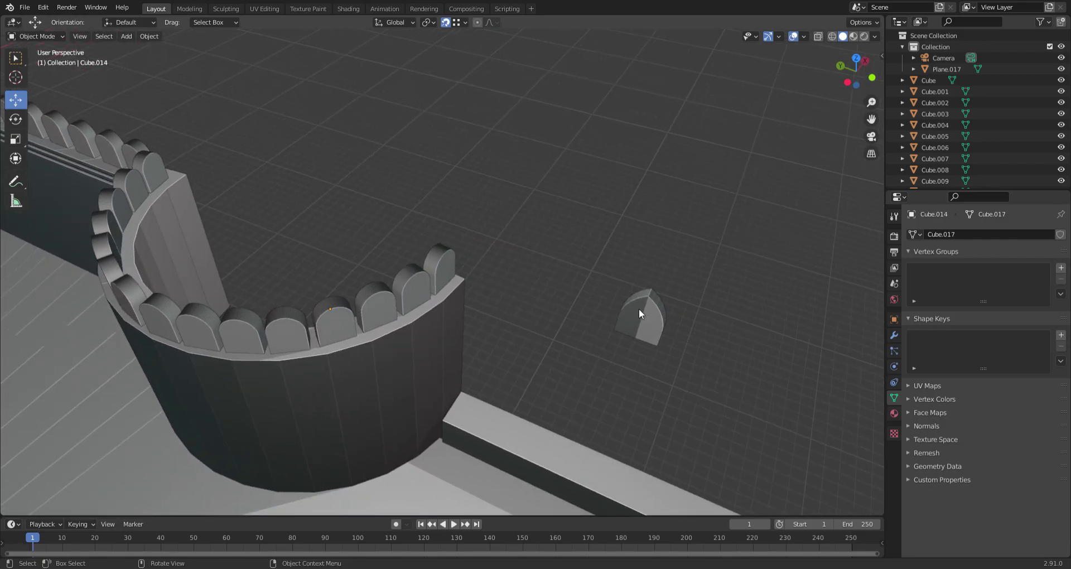
click(647, 323)
scroll(614, 321, down, 3)
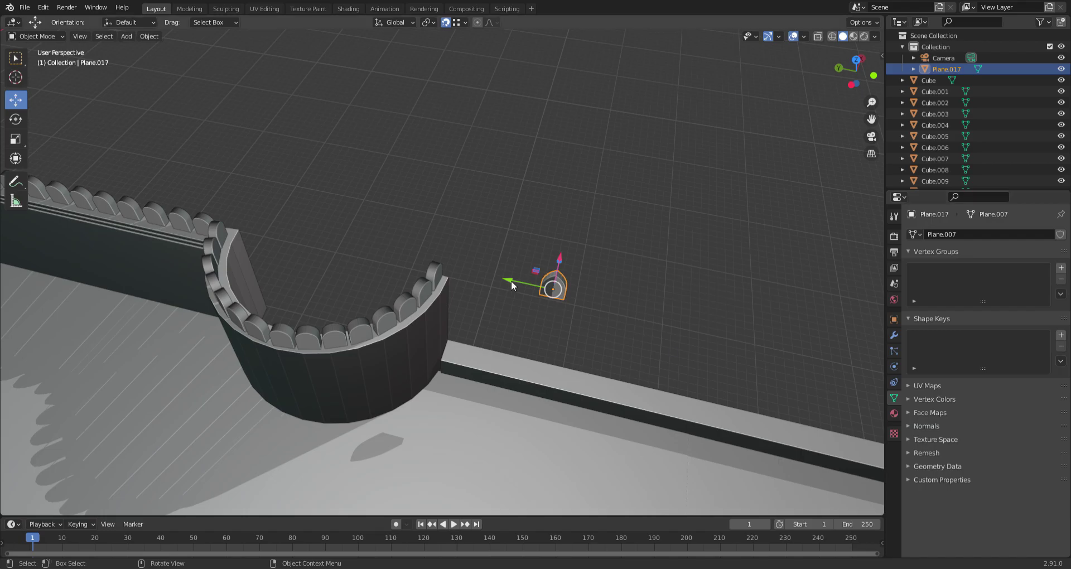
scroll(588, 273, down, 4)
click(588, 274)
middle_drag(588, 274, 470, 276)
scroll(474, 273, up, 5)
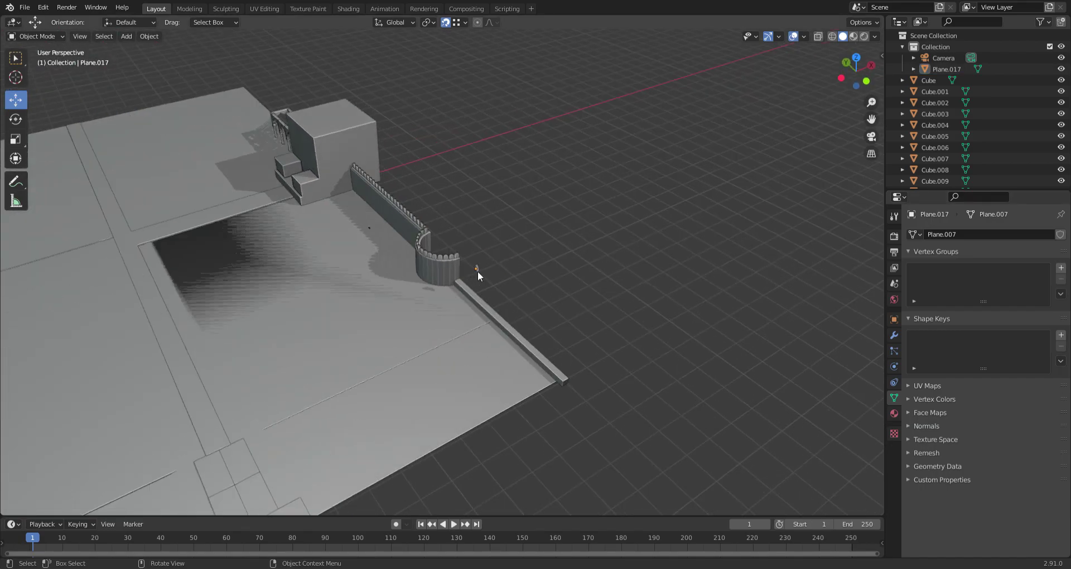
Move the pointed arch piece 143.89 m along Y so that it sits beside the arcade
click(530, 260)
scroll(538, 279, down, 2)
alt+scroll(498, 275, up, 1)
alt+middle_drag(490, 273, 615, 260)
key(g)
key(y)
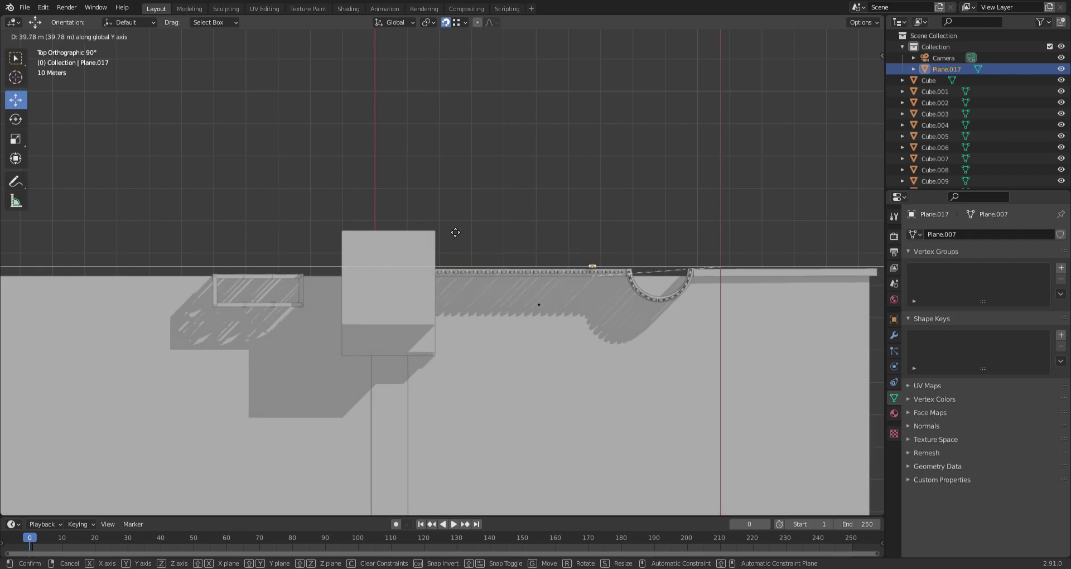
click(125, 118)
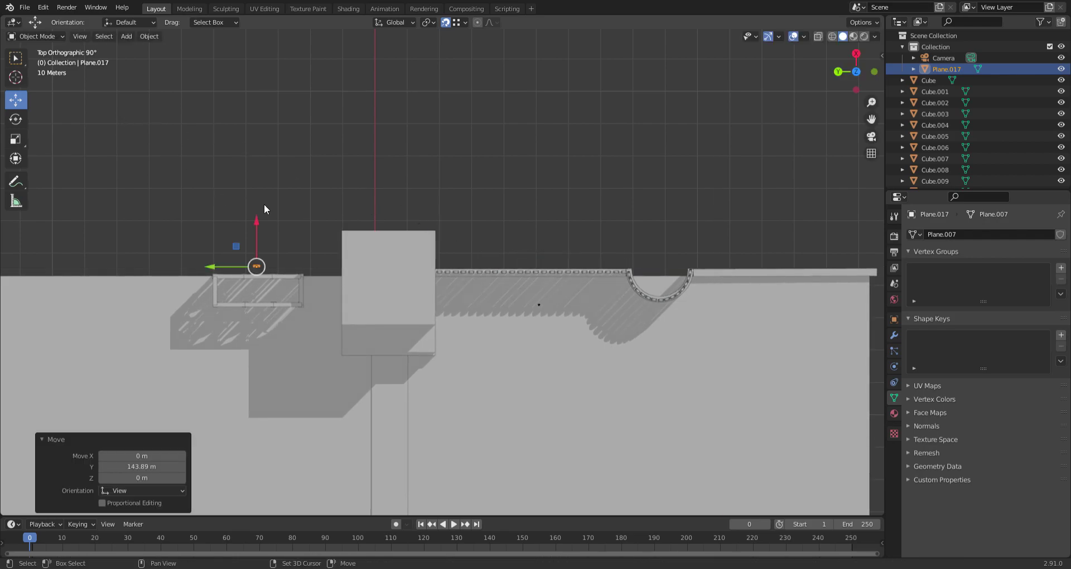
Raise the pointed arch piece 2.74 m along Z so that it stands above the arcade's top edge
scroll(453, 227, up, 10)
middle_drag(517, 207, 412, 176)
middle_drag(269, 296, 343, 297)
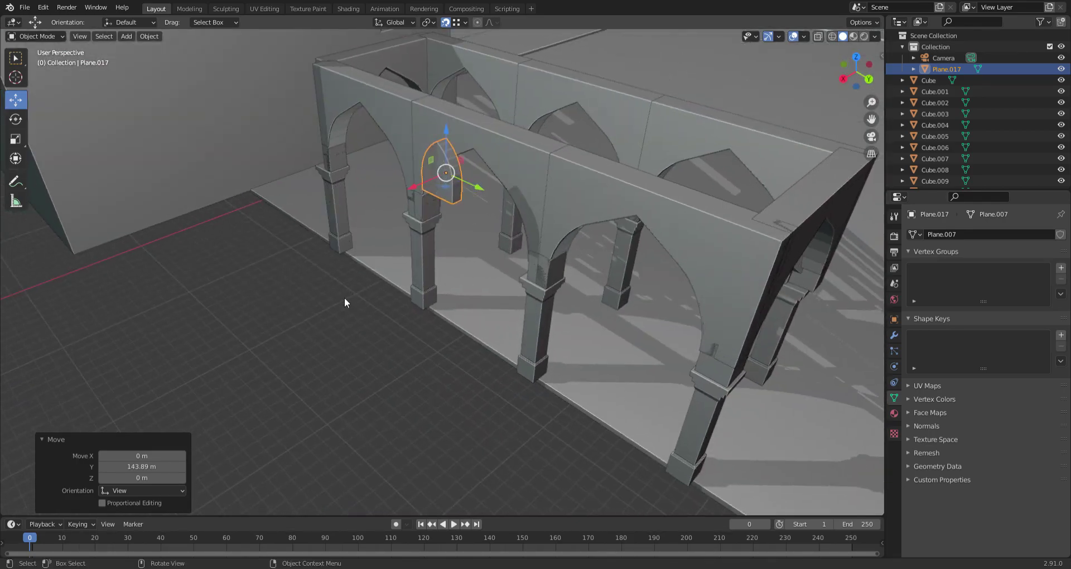
click(343, 297)
scroll(430, 162, up, 2)
shift+middle_drag(430, 163, 416, 300)
click(368, 419)
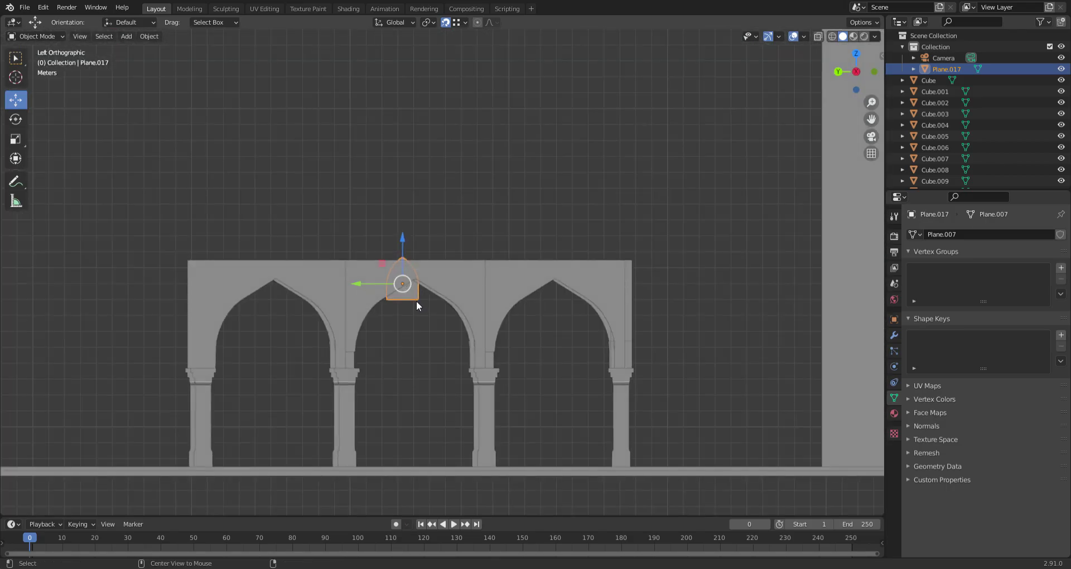
key(g)
key(z)
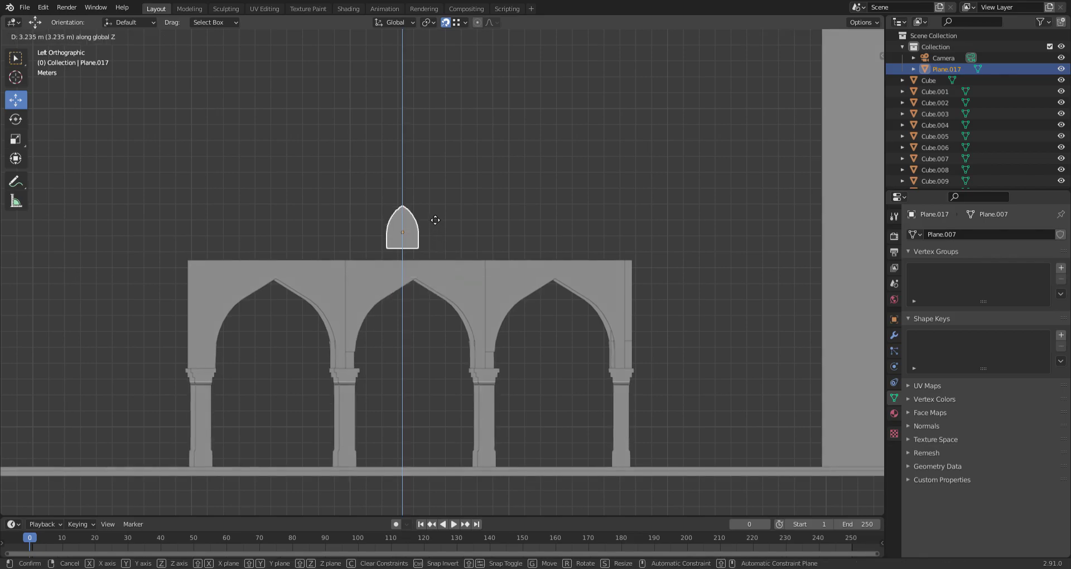
click(434, 229)
middle_drag(390, 239, 502, 311)
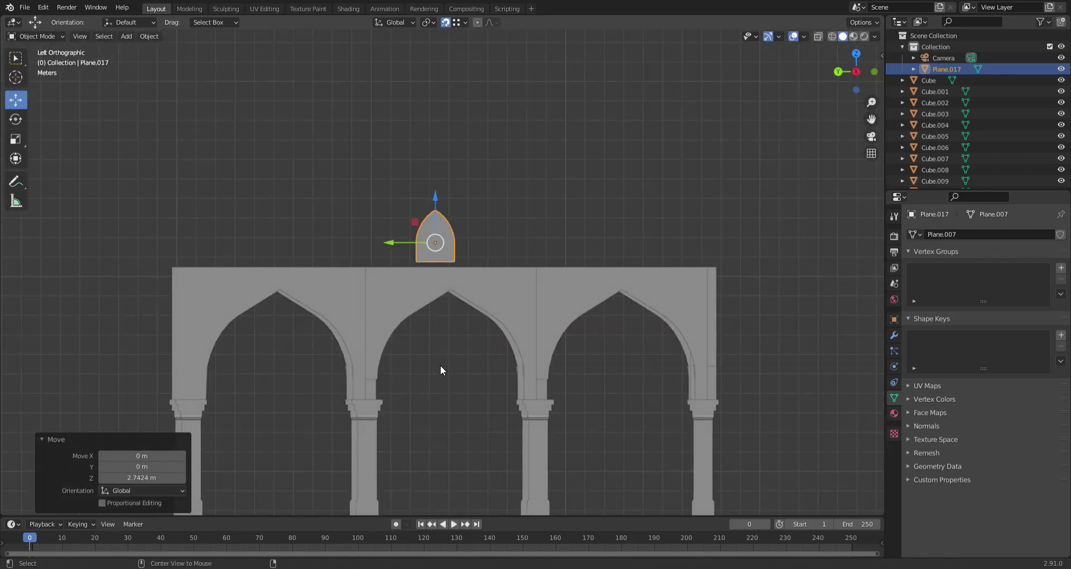
Move the pointed arch piece along X to line up with the arcade's outer wall, and clear the selection
alt+middle_drag(440, 368, 446, 361)
key(g)
key(y)
key(Escape)
key(g)
key(x)
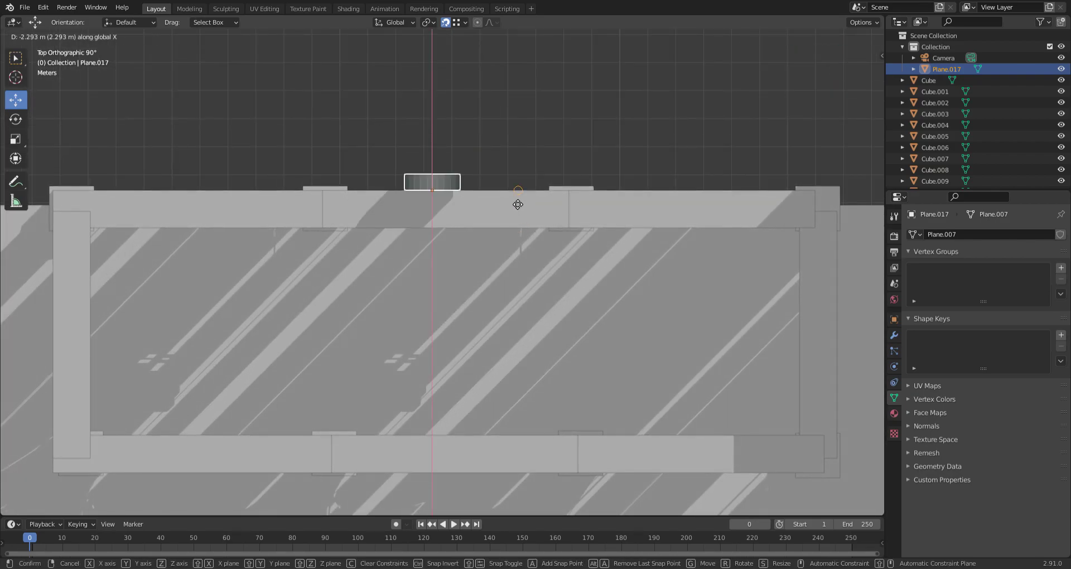
click(491, 212)
middle_drag(440, 149, 430, 169)
click(269, 176)
Isolate the arcade and the pointed arch piece by hiding all unselected objects, and clear the selection
scroll(277, 201, down, 4)
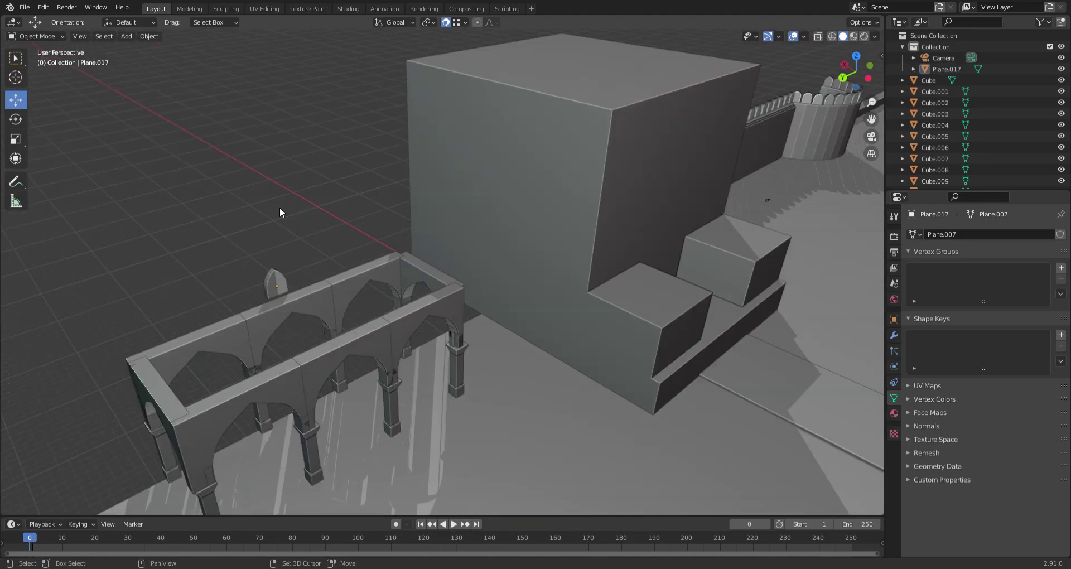
shift+middle_drag(279, 207, 455, 166)
scroll(502, 268, down, 4)
middle_drag(559, 277, 373, 294)
scroll(530, 282, up, 4)
middle_drag(537, 229, 502, 228)
drag(413, 163, 789, 336)
key(shift+h)
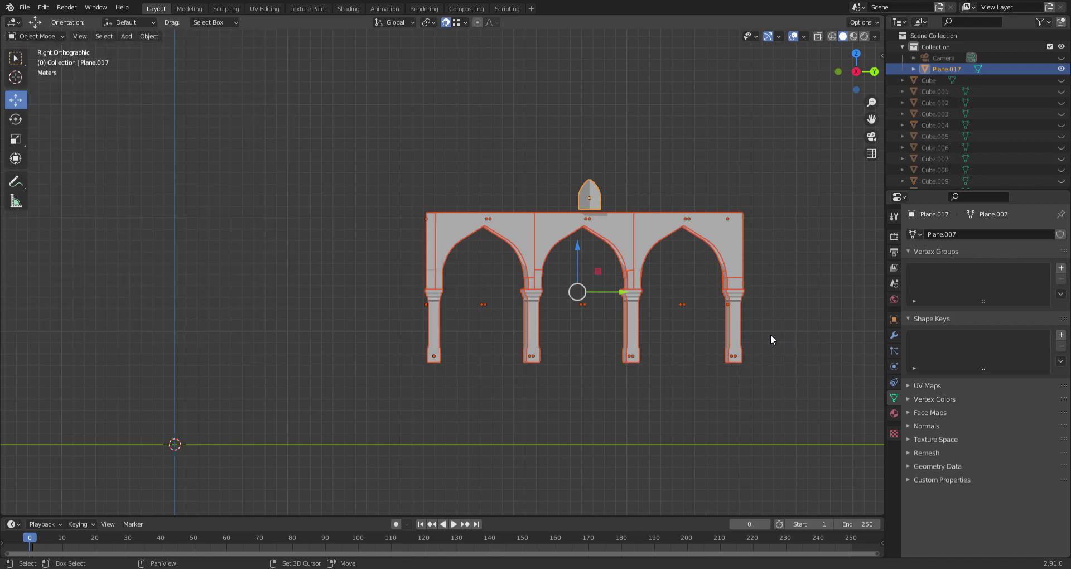
click(660, 196)
Examine the isolated arcade and the pointed arch piece above its wall from several sides
scroll(664, 223, down, 6)
middle_drag(621, 269, 512, 270)
scroll(557, 326, up, 2)
scroll(512, 270, up, 4)
shift+right_click(617, 303)
shift+middle_drag(607, 280, 507, 252)
key(shift+c)
click(566, 331)
scroll(614, 357, up, 4)
click(551, 281)
scroll(551, 281, down, 3)
middle_drag(551, 282, 393, 282)
scroll(521, 296, up, 6)
middle_drag(520, 296, 553, 114)
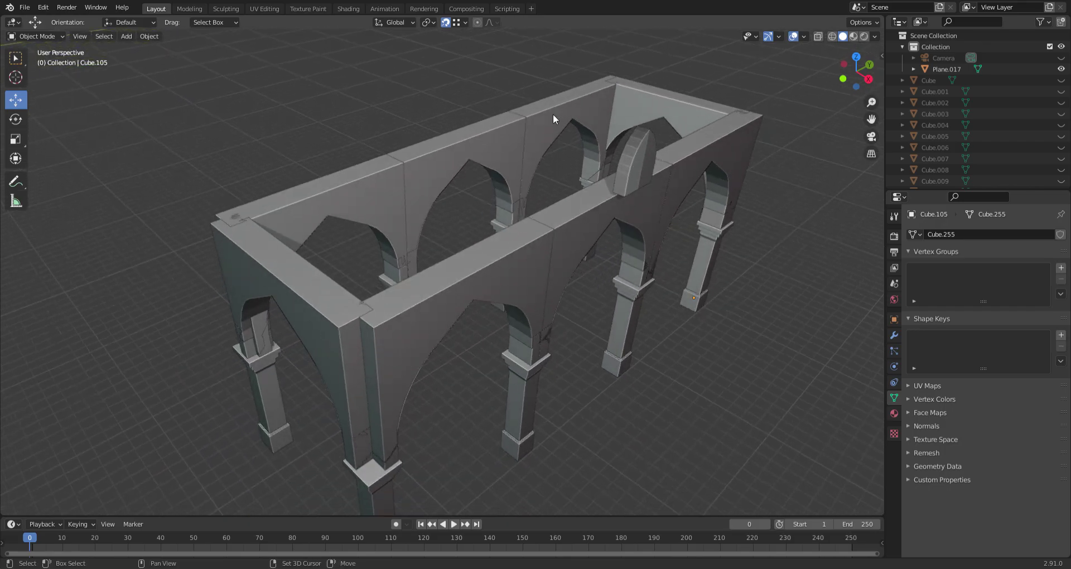
middle_drag(571, 199, 536, 173)
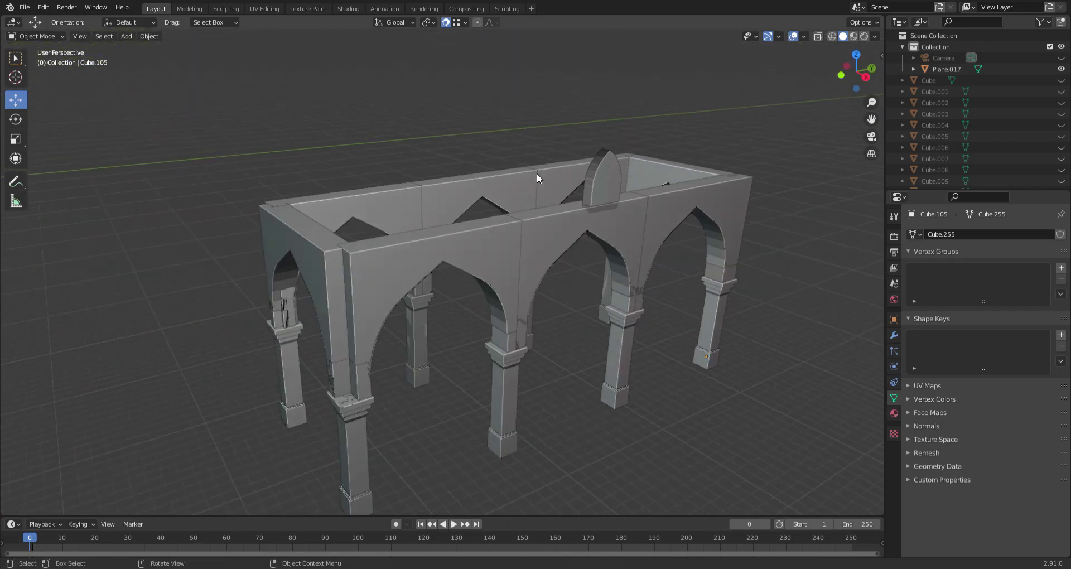
middle_drag(582, 209, 486, 196)
key(shift)
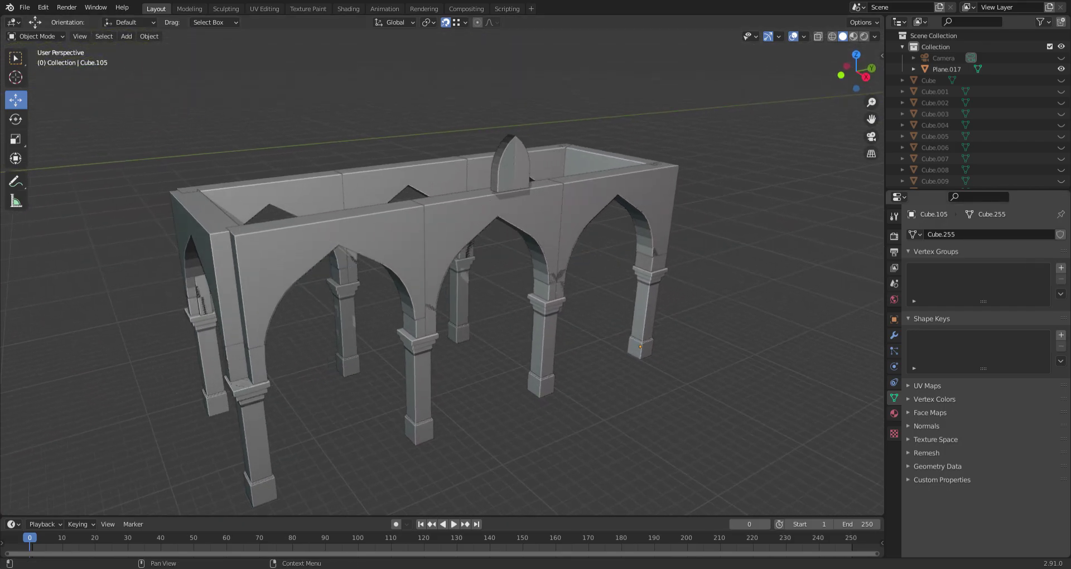
Try to extrude the outer faces of the middle arch panel on the arcade's long side
middle_drag(670, 281, 581, 213)
scroll(791, 272, up, 5)
middle_drag(664, 236, 638, 207)
click(621, 198)
key(Tab)
key(a)
shift+click(579, 201)
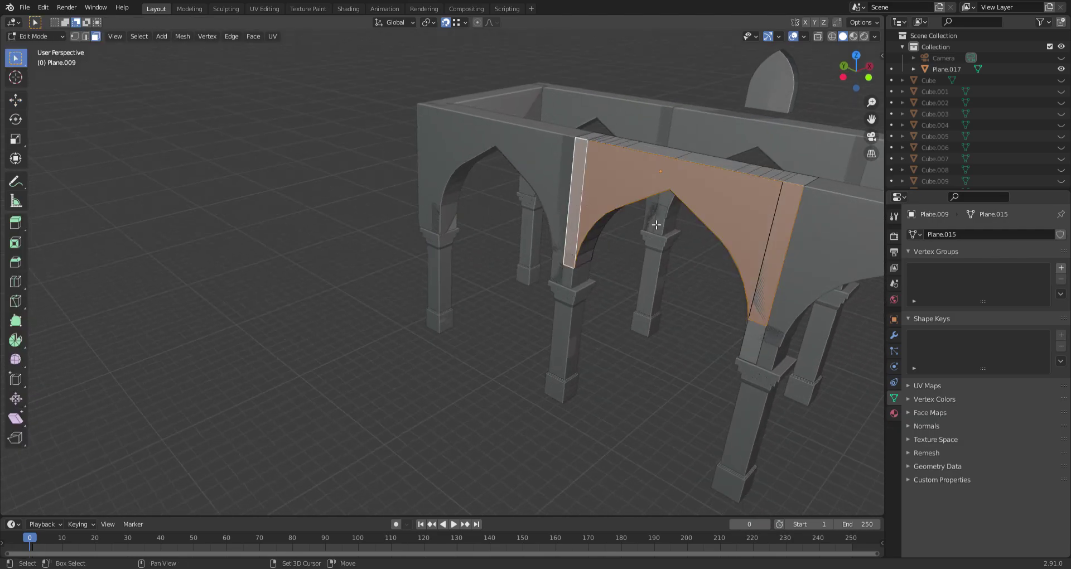
scroll(770, 340, up, 1)
shift+click(813, 344)
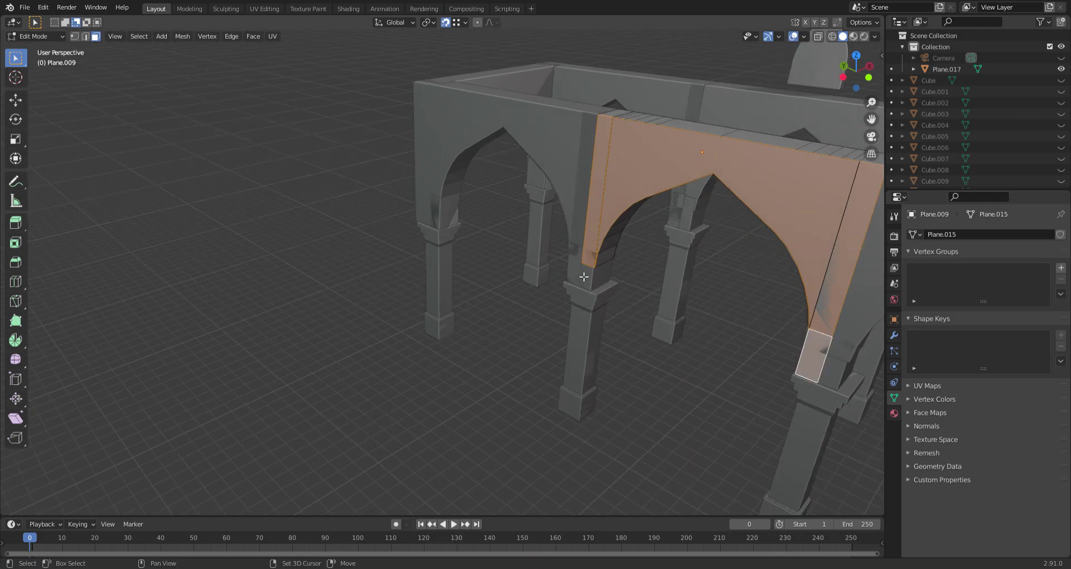
key(e)
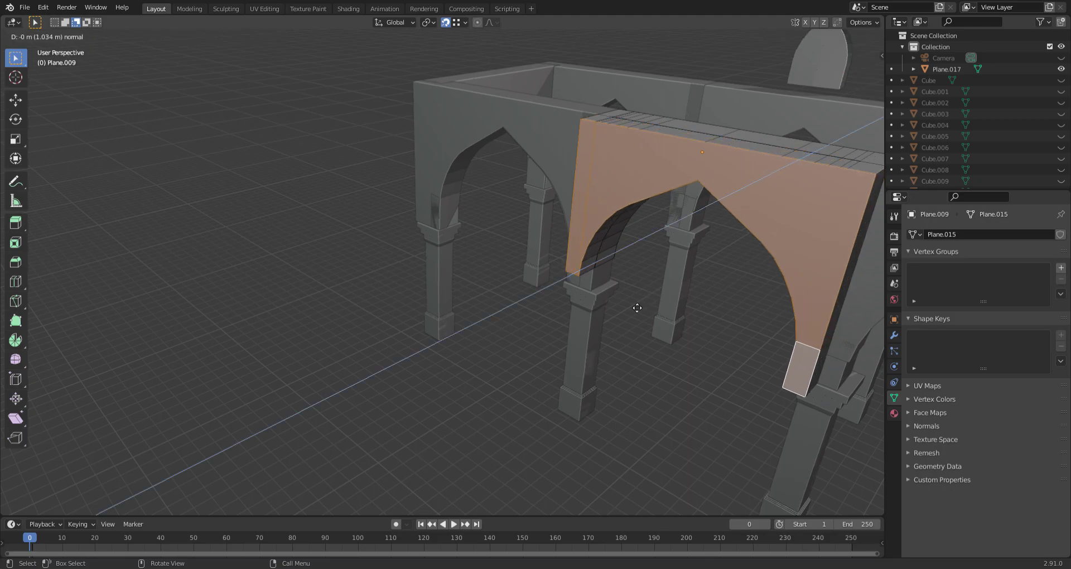
right_click(621, 334)
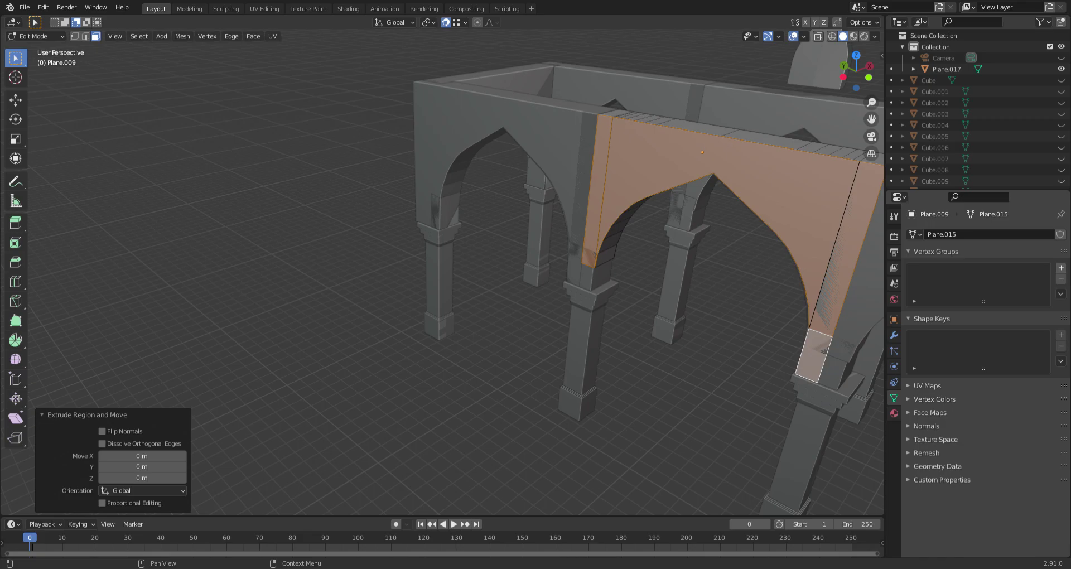
Try to add a loop cut to the middle arch panel, and return to Object Mode
click(707, 175)
key(ctrl+r)
key(Escape)
key(Tab)
scroll(479, 347, down, 5)
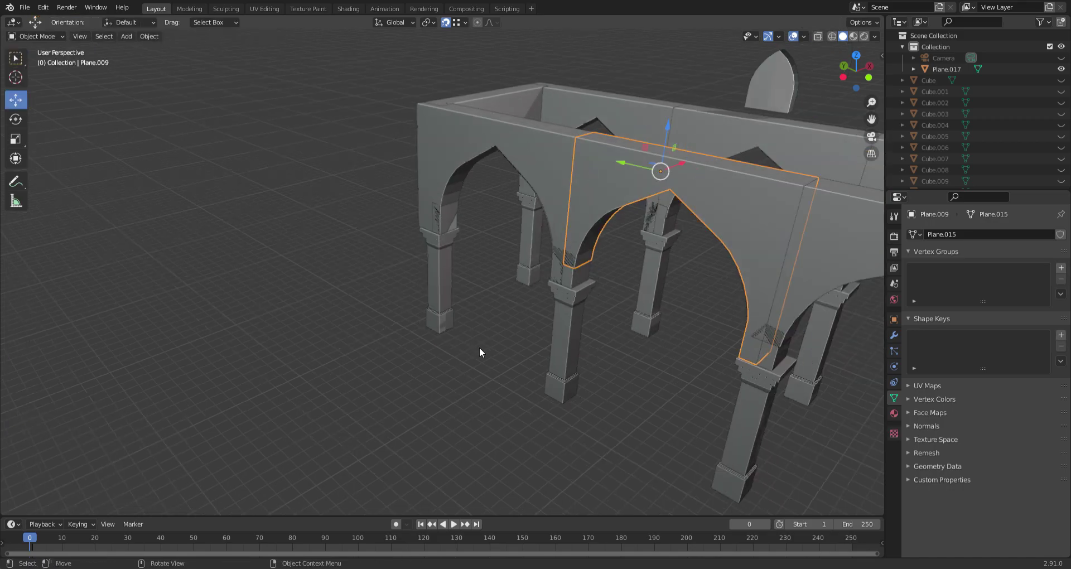
Move the pointed arch piece along X away from the arcade in the top view, and clear the selection
click(580, 347)
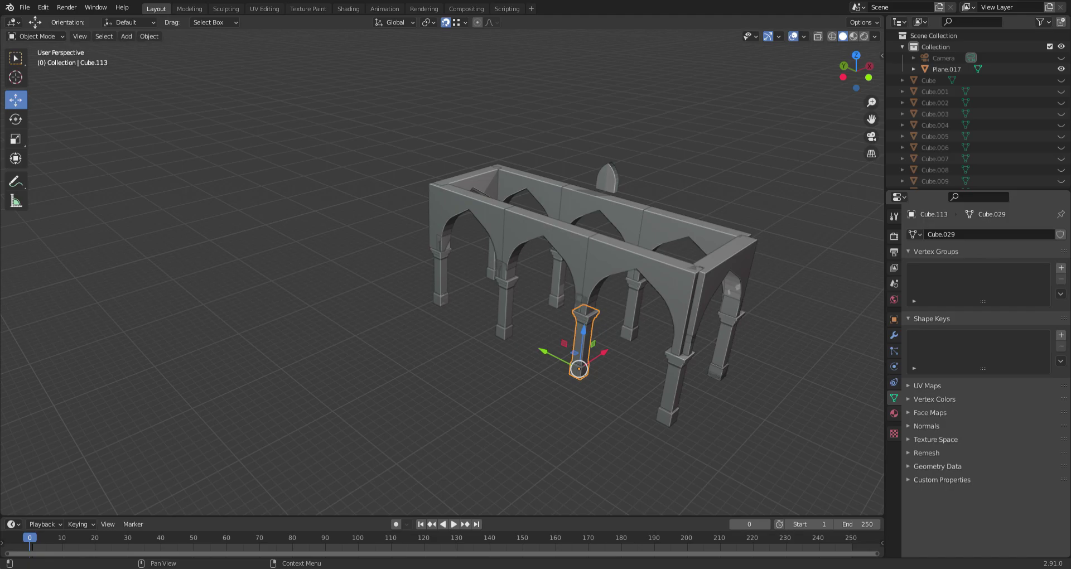
middle_drag(766, 406, 706, 255)
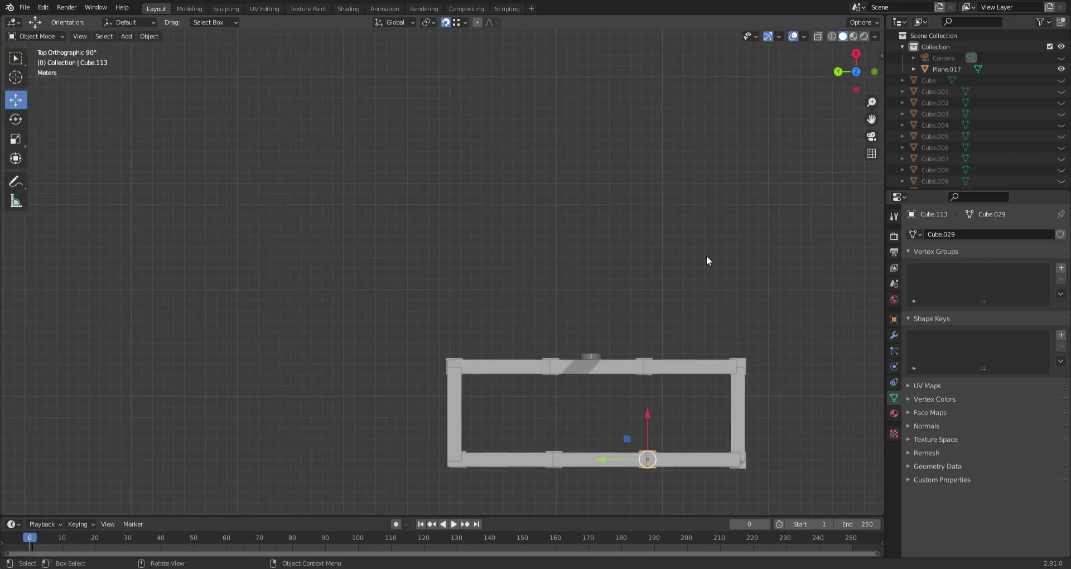
scroll(586, 290, up, 3)
scroll(516, 260, up, 2)
click(605, 217)
key(g)
right_click(643, 191)
drag(607, 202, 610, 135)
click(577, 183)
scroll(583, 263, down, 5)
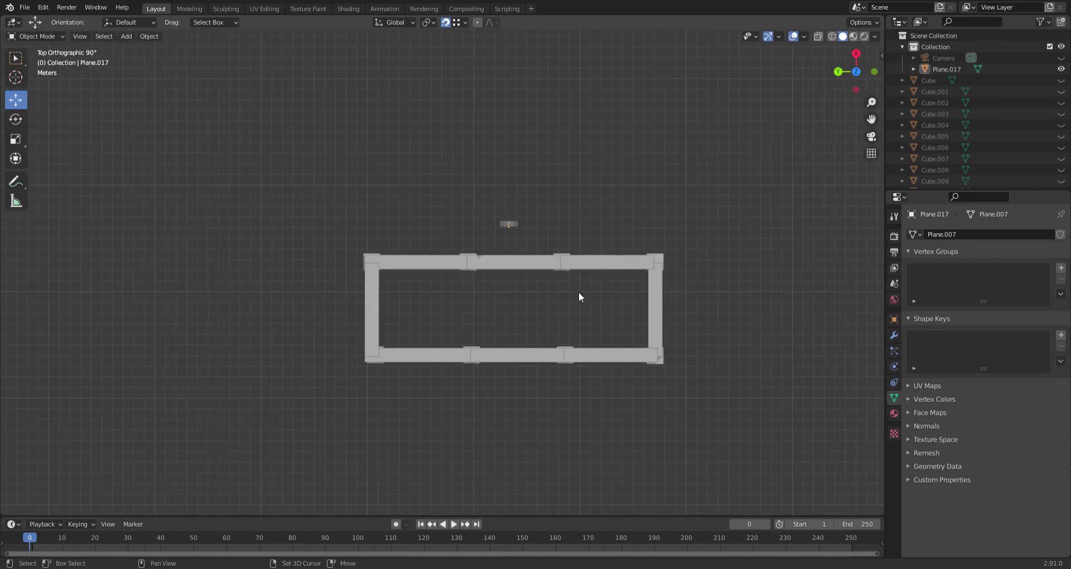
Add a 2 m cube inside the arcade's footprint at X 138 m, Y 34.8 m
key(shift+a)
mouse_move(541, 306)
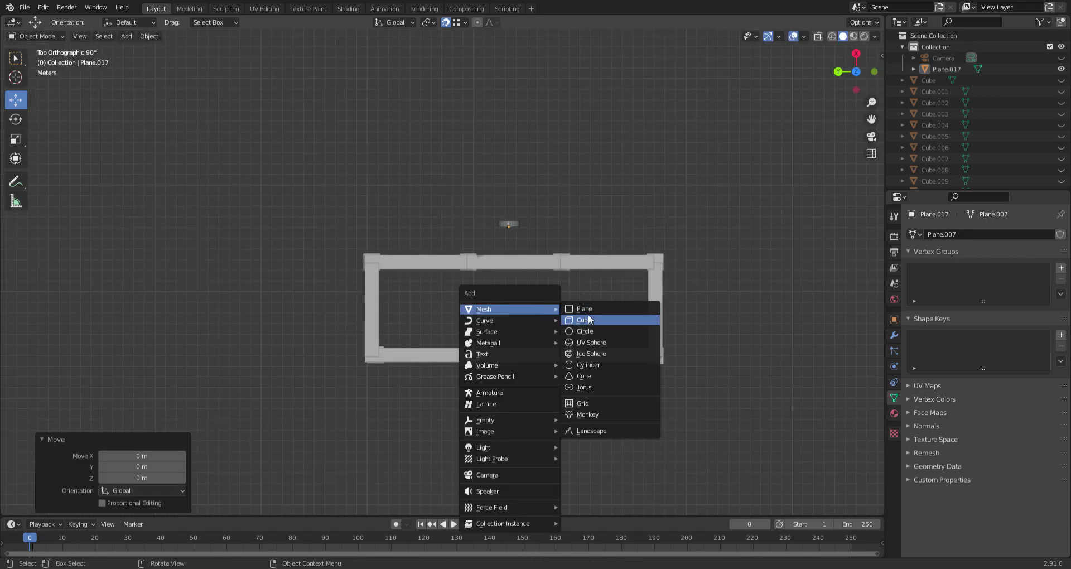
click(592, 316)
scroll(502, 288, up, 3)
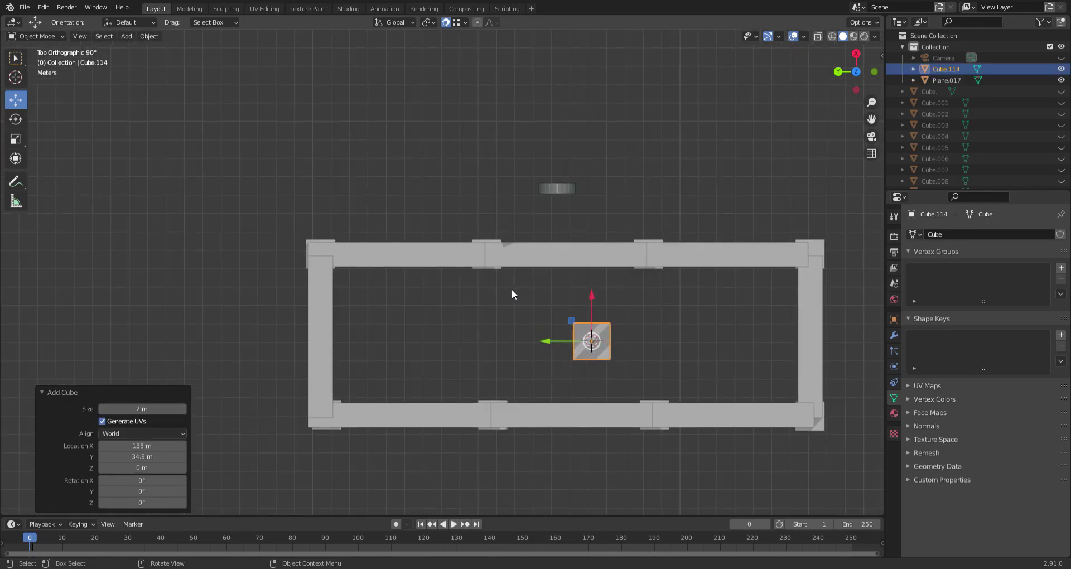
Move the cube along Y towards the middle of the arcade's length
key(g)
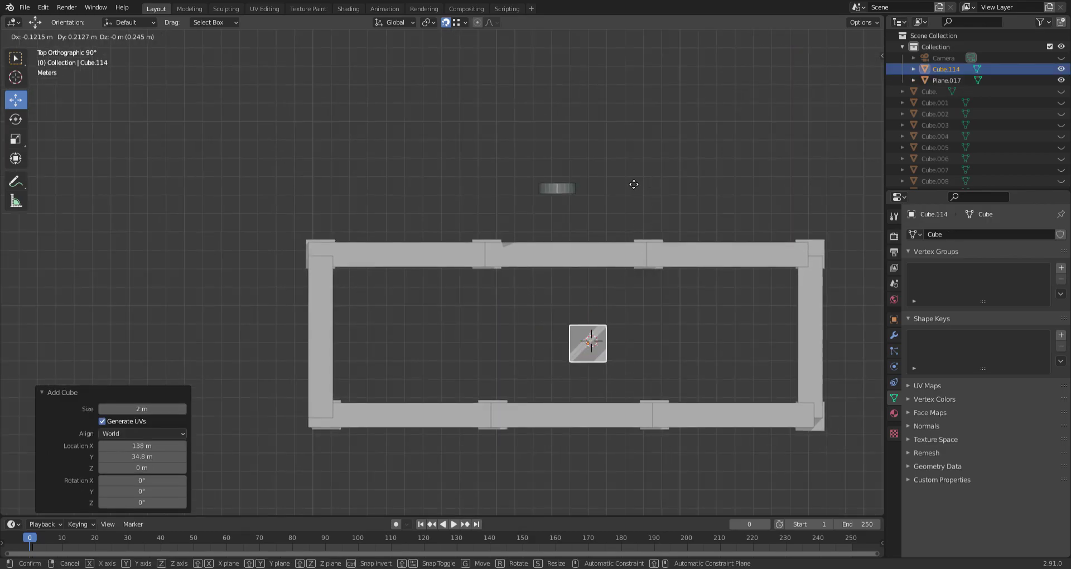
key(Escape)
key(g)
key(x)
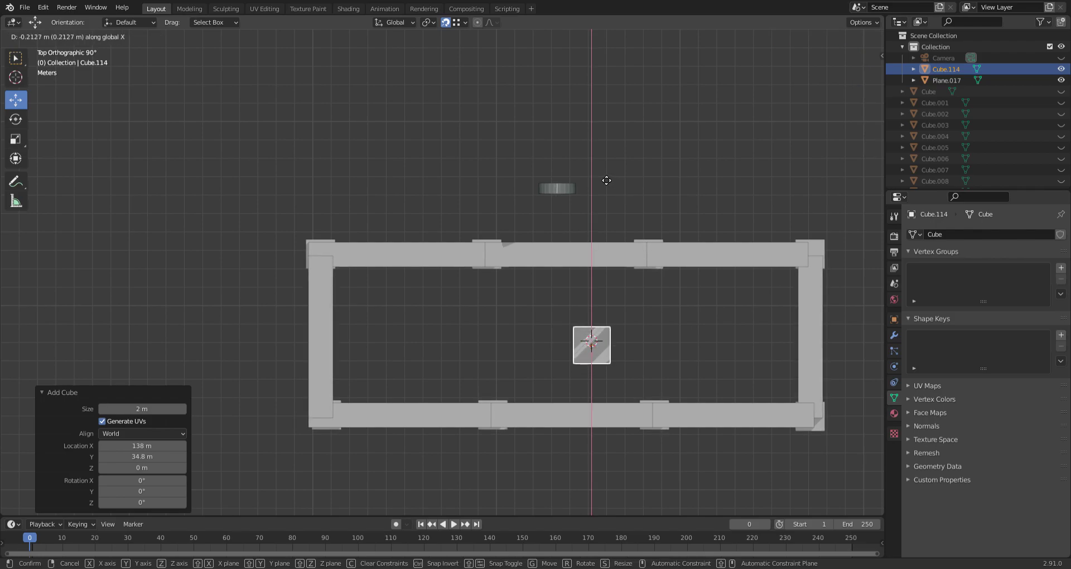
key(Escape)
key(g)
key(y)
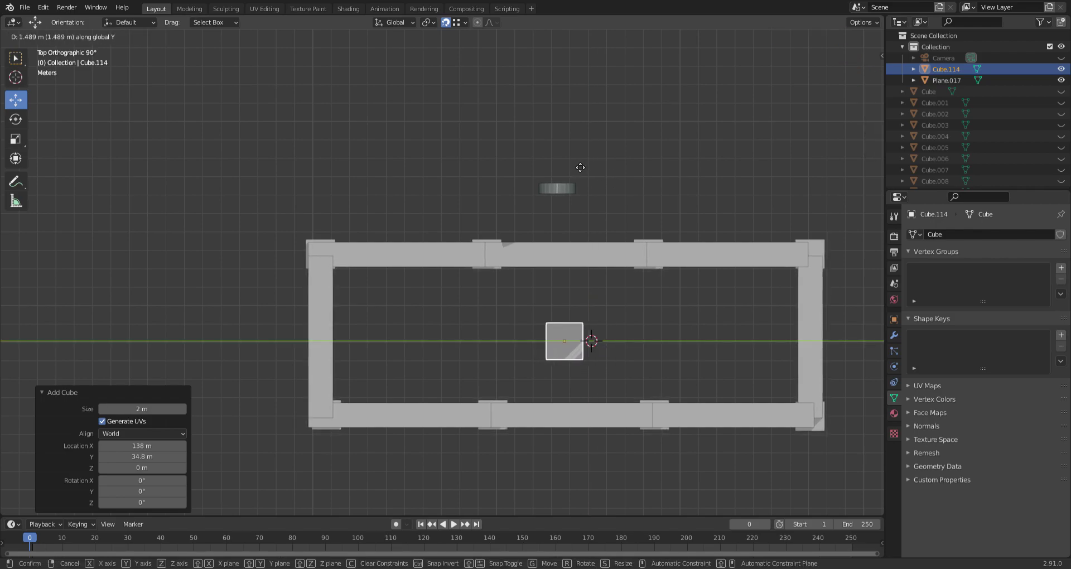
click(592, 162)
Move the cube about 0.52 m along X to centre it between the arcade's two long walls
key(g)
key(y)
key(Escape)
key(g)
key(x)
click(614, 149)
Scale the cube uniformly by 3.806 and by 3.47 along Y to fill the arcade's interior
key(s)
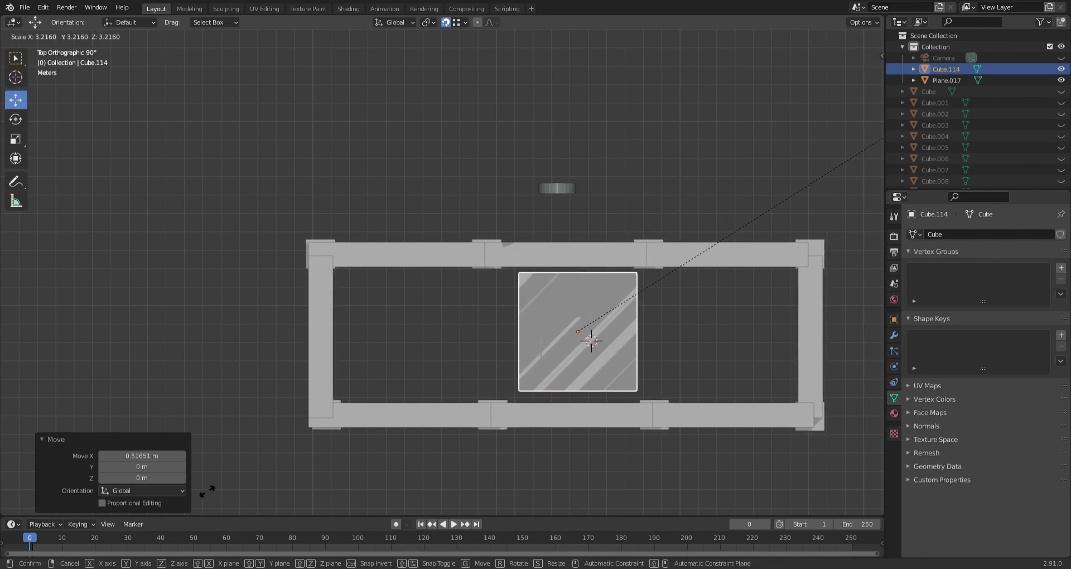
click(303, 435)
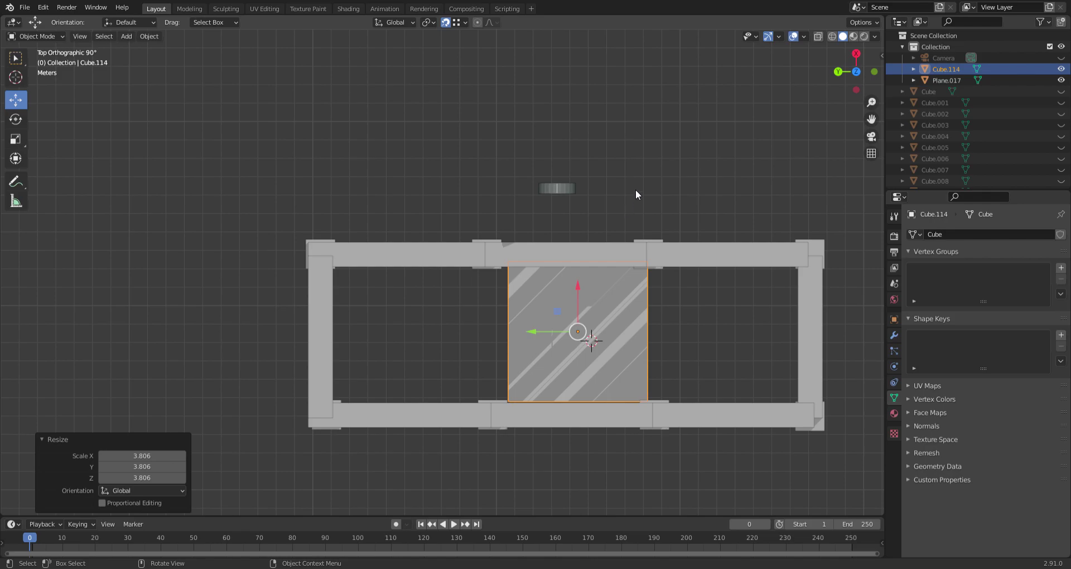
key(s)
key(y)
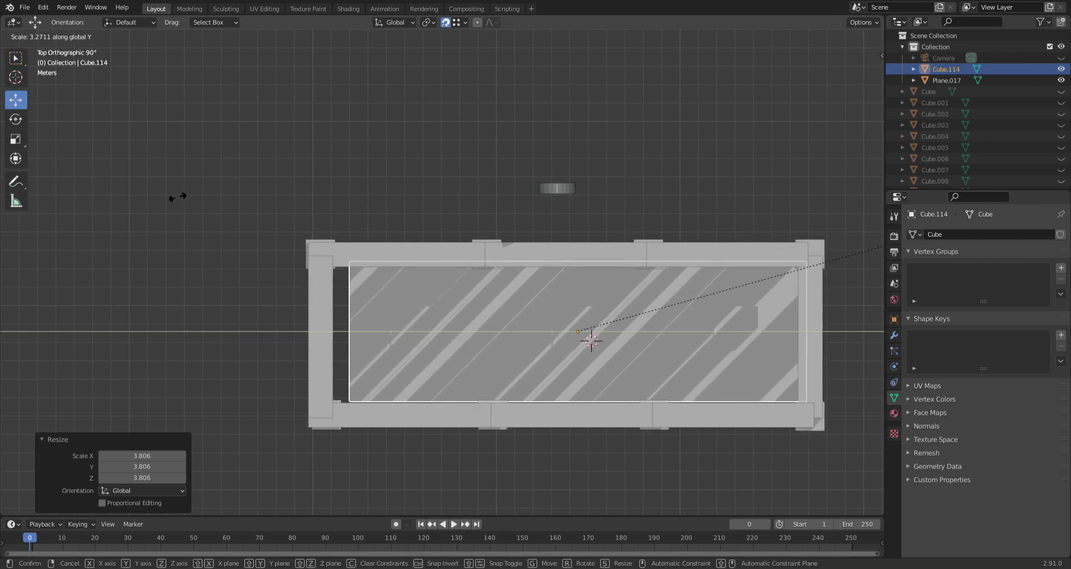
click(209, 196)
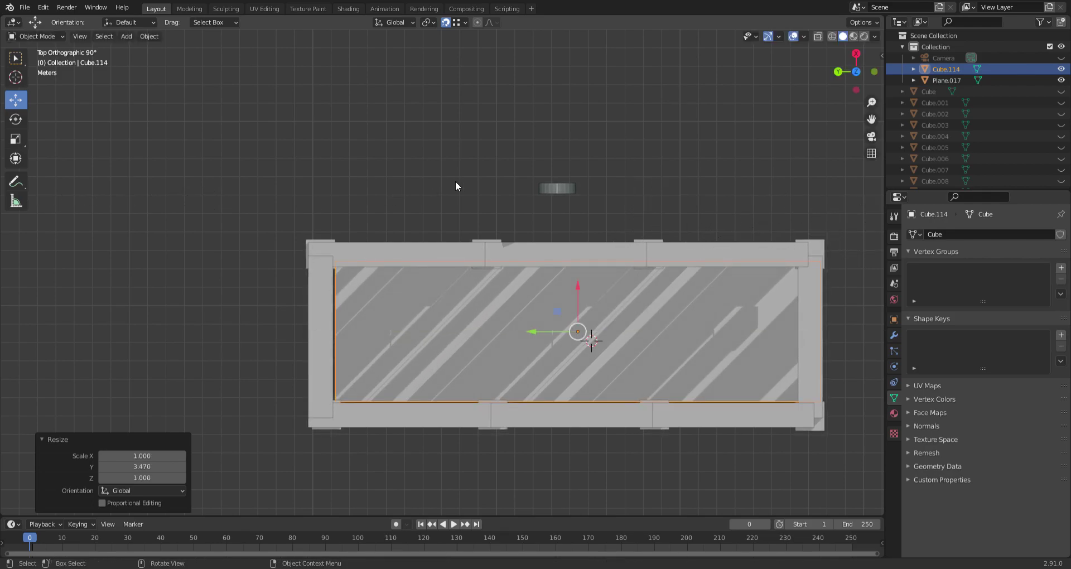
Move the box about 0.64 m along Y to centre it in the arcade, and shade it smooth
key(g)
key(y)
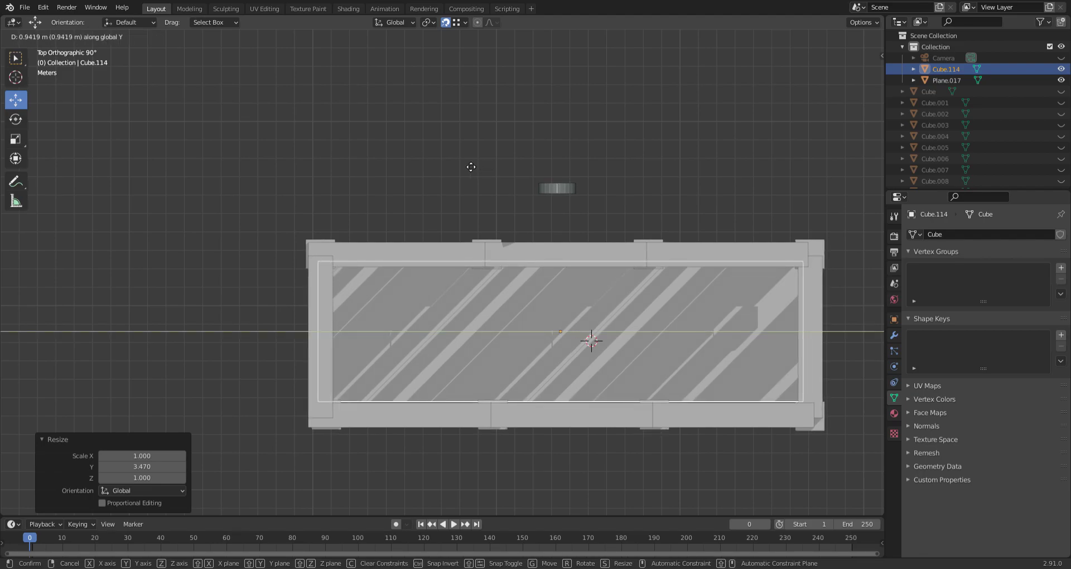
click(477, 166)
right_click(472, 162)
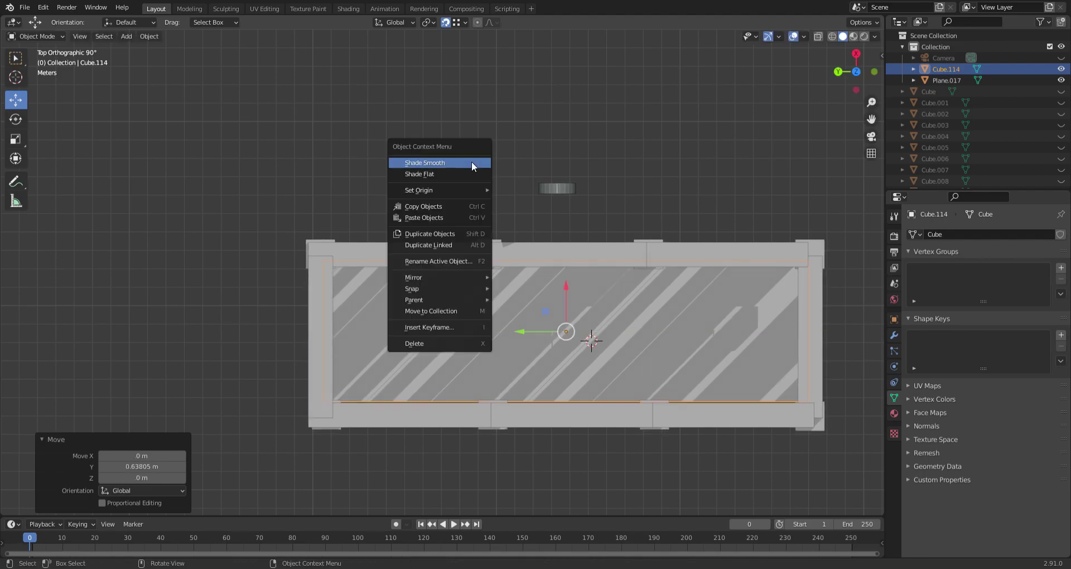
click(472, 162)
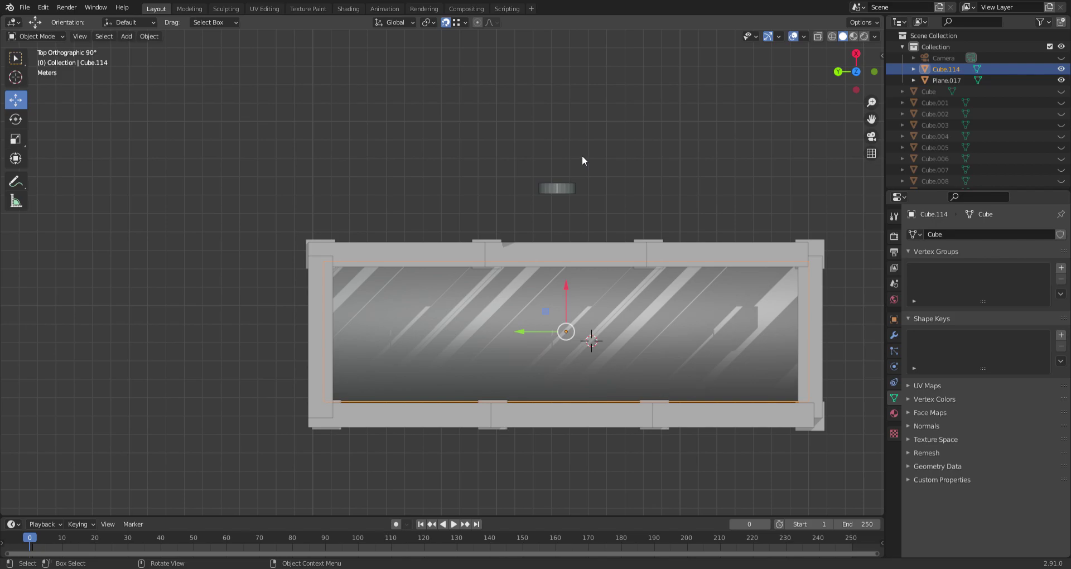
Scale the box by 1.073 along Y to span the arcade's full length
key(s)
key(y)
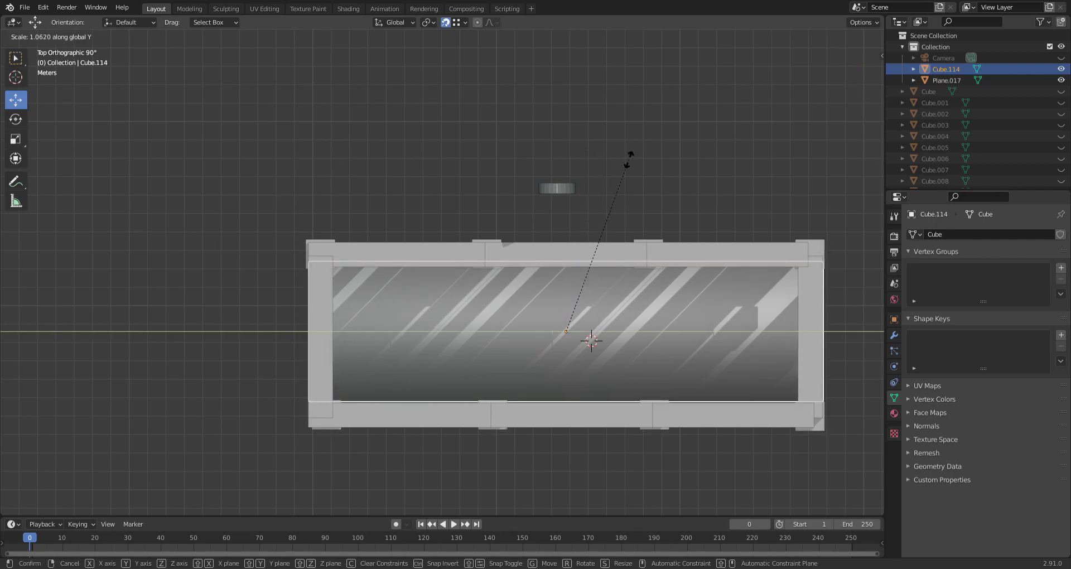
click(631, 158)
Raise the box 36.794 m along Z to hover above the arcade
middle_drag(594, 213, 551, 194)
key(g)
key(z)
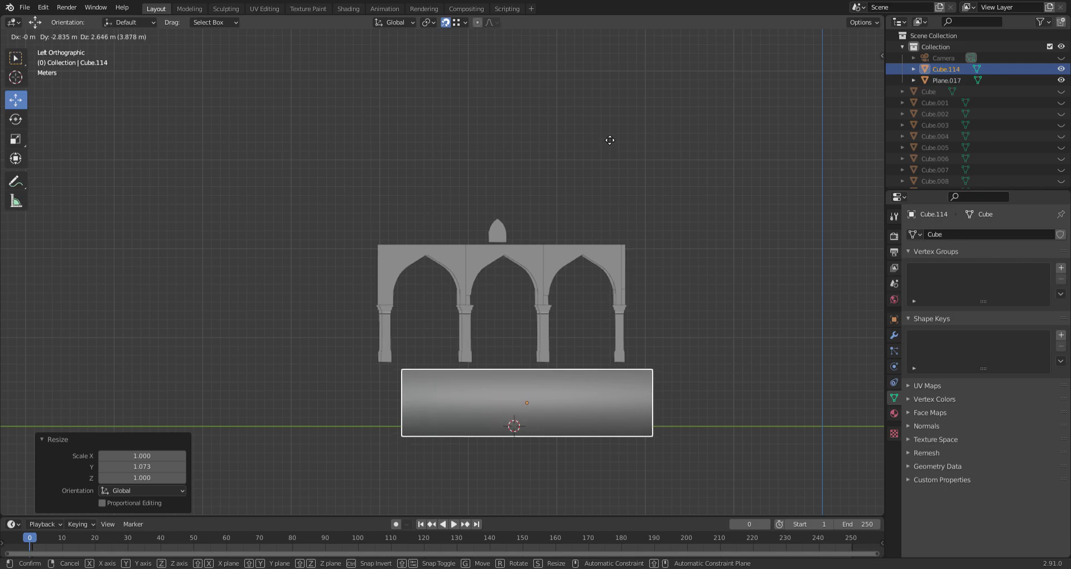
click(734, 308)
Flatten the box into a thin roof slab by scaling it by -0.169 along Z
key(s)
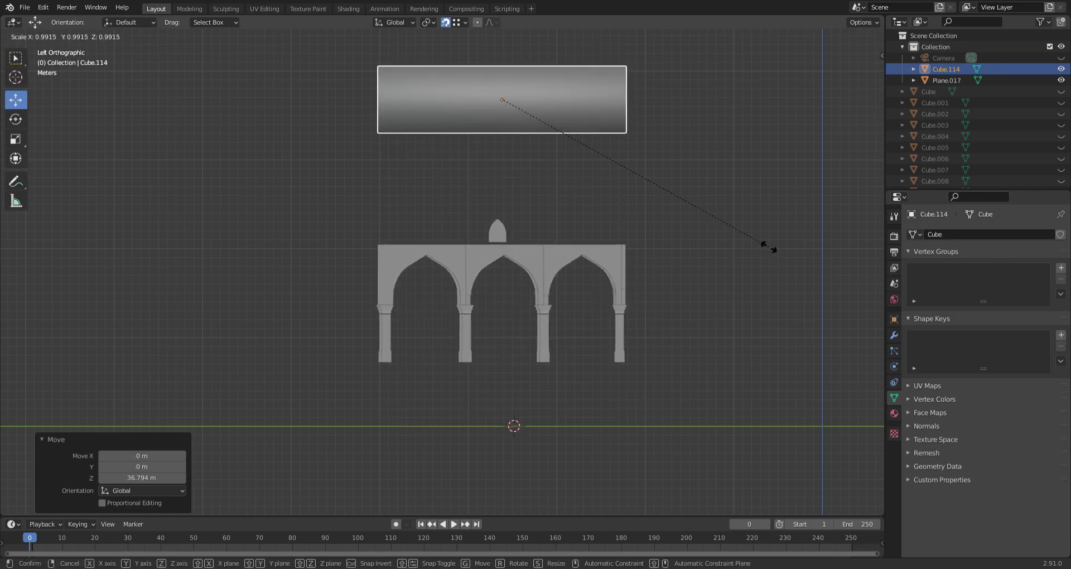
right_click(648, 254)
key(s)
key(z)
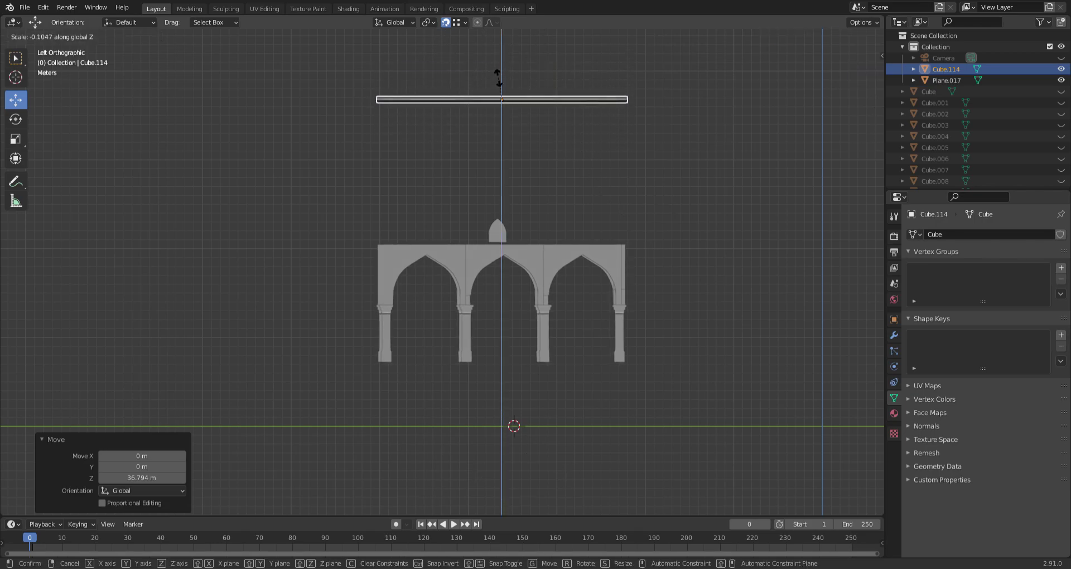
click(498, 99)
middle_drag(494, 100, 449, 333)
scroll(468, 92, up, 4)
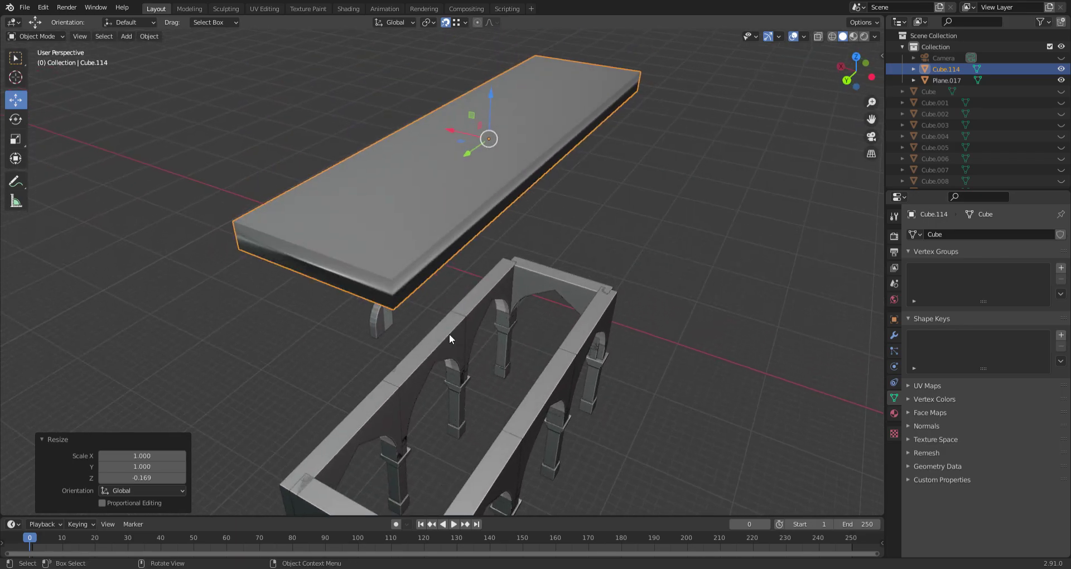
Deselect the roof slab, compare the viewport cavity types, and set the cavity type to World
scroll(449, 333, up, 3)
click(527, 205)
middle_drag(488, 204, 502, 140)
click(874, 37)
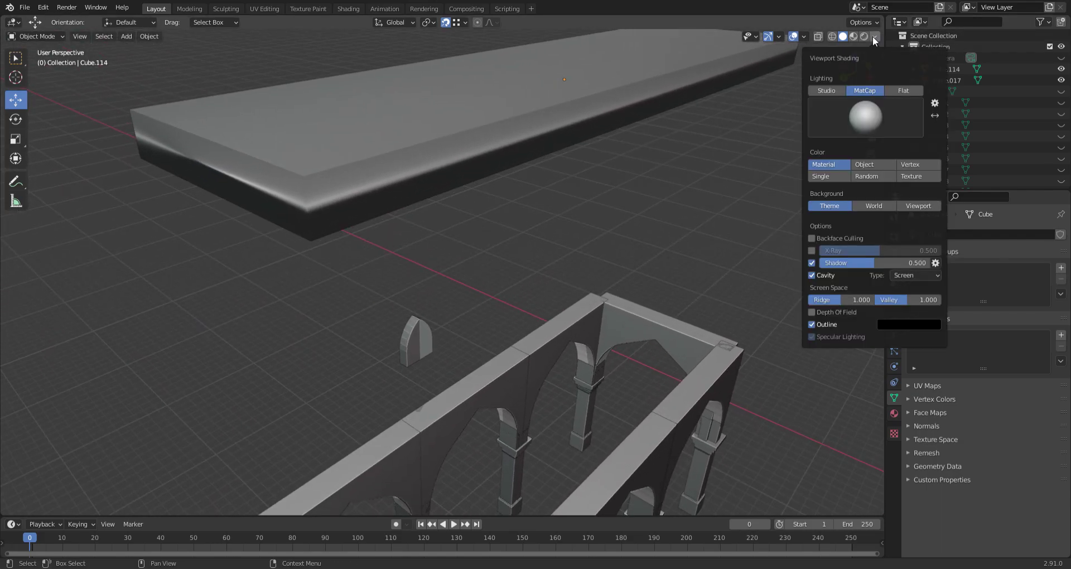
click(811, 252)
click(812, 251)
click(906, 275)
click(916, 285)
click(917, 278)
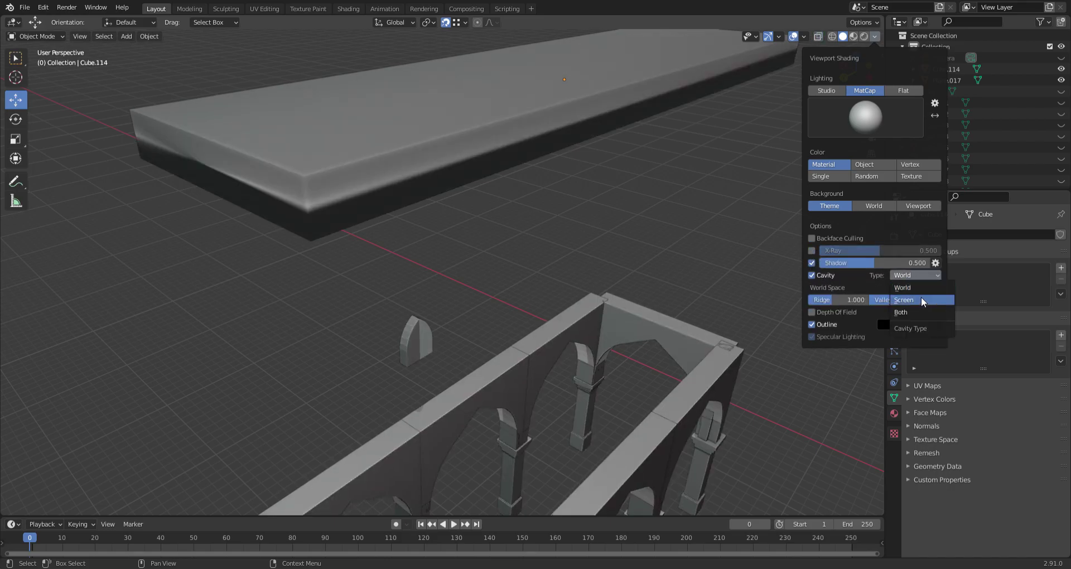
click(921, 298)
click(916, 276)
click(918, 310)
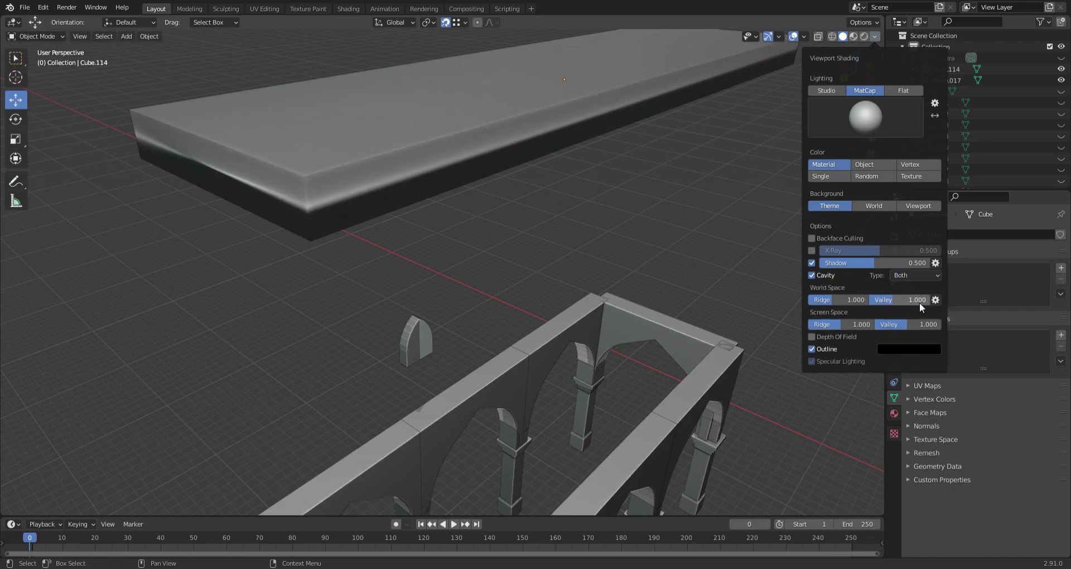
click(911, 278)
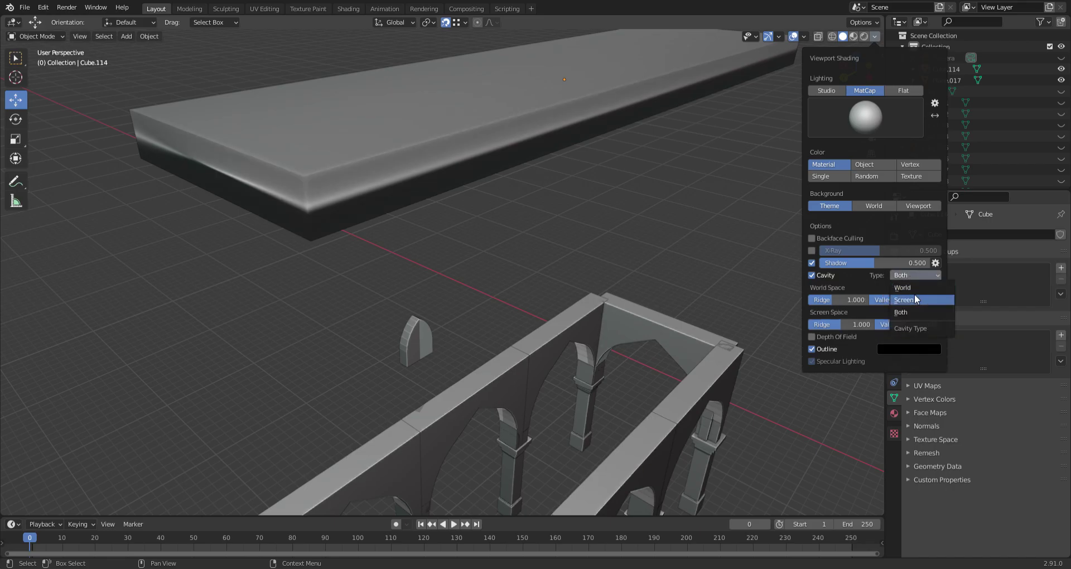
click(912, 288)
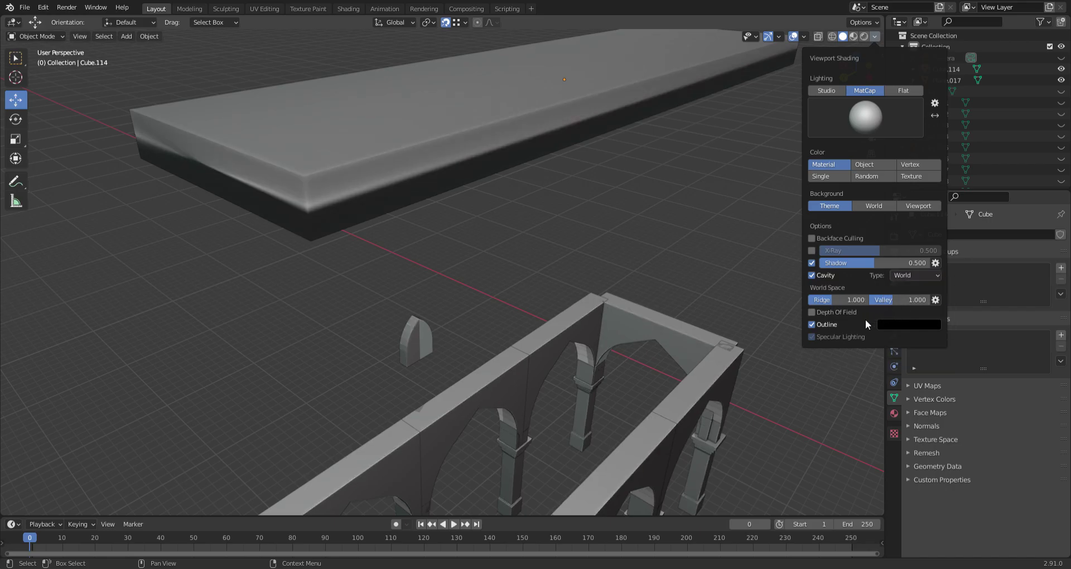
Compare the viewport background and colour options, finishing with the Theme background and Object colour
click(872, 209)
click(916, 208)
click(878, 208)
click(840, 204)
click(826, 176)
click(888, 178)
click(903, 174)
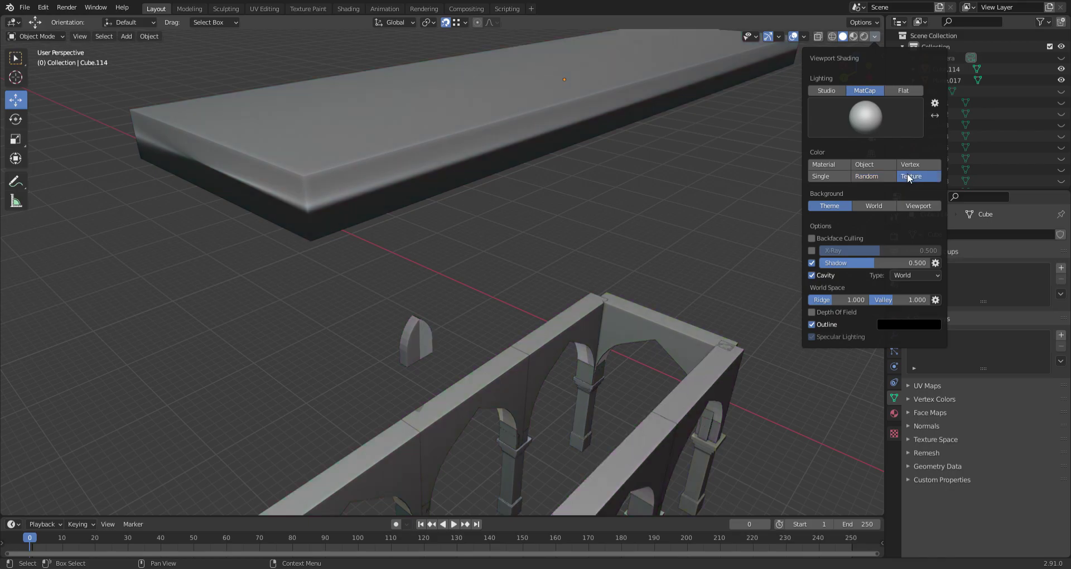
click(909, 163)
click(882, 164)
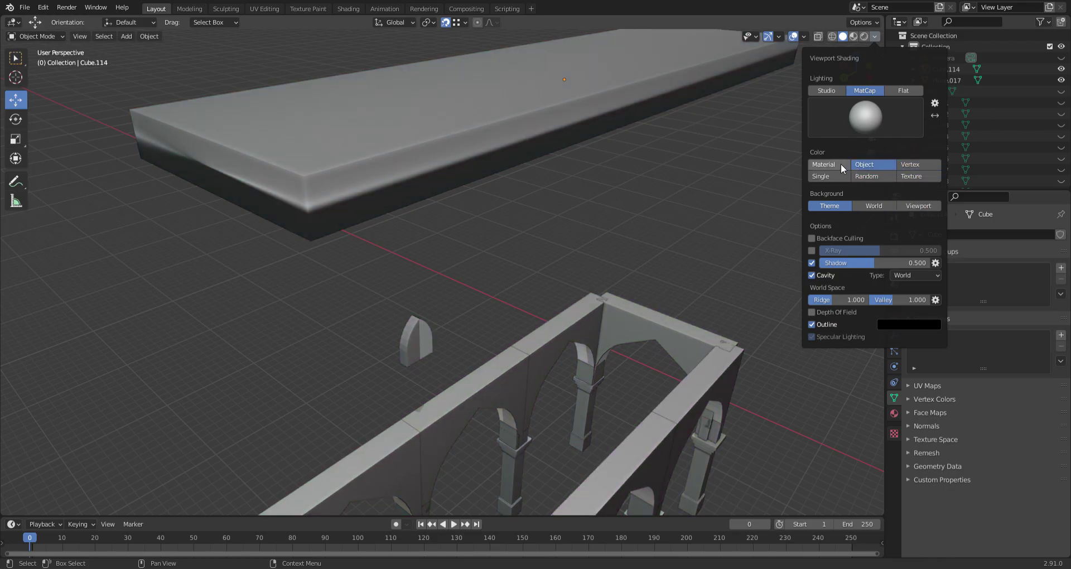
click(842, 163)
click(880, 163)
Select the roof slab and examine how it lines up with the arcade in perspective and from the side
scroll(662, 261, down, 3)
mouse_move(663, 261)
middle_down()
mouse_move(643, 209)
mouse_move(595, 172)
mouse_move(583, 267)
middle_up()
middle_drag(553, 205, 580, 287)
scroll(580, 303, up, 5)
scroll(580, 307, down, 3)
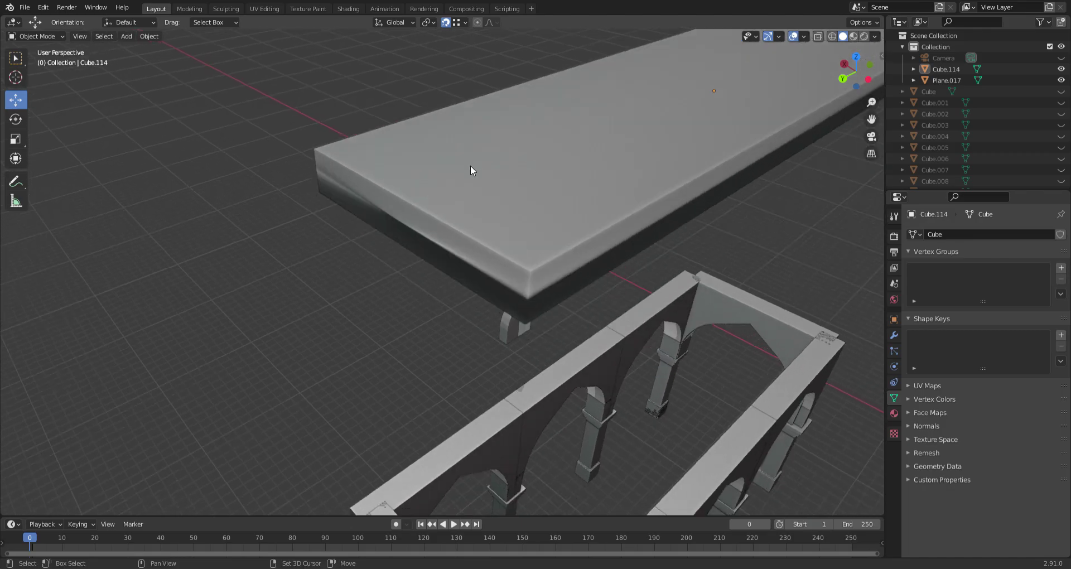
click(577, 239)
middle_drag(576, 239, 491, 202)
scroll(491, 202, down, 6)
key(ctrl+KP_1)
key(ctrl+KP_3)
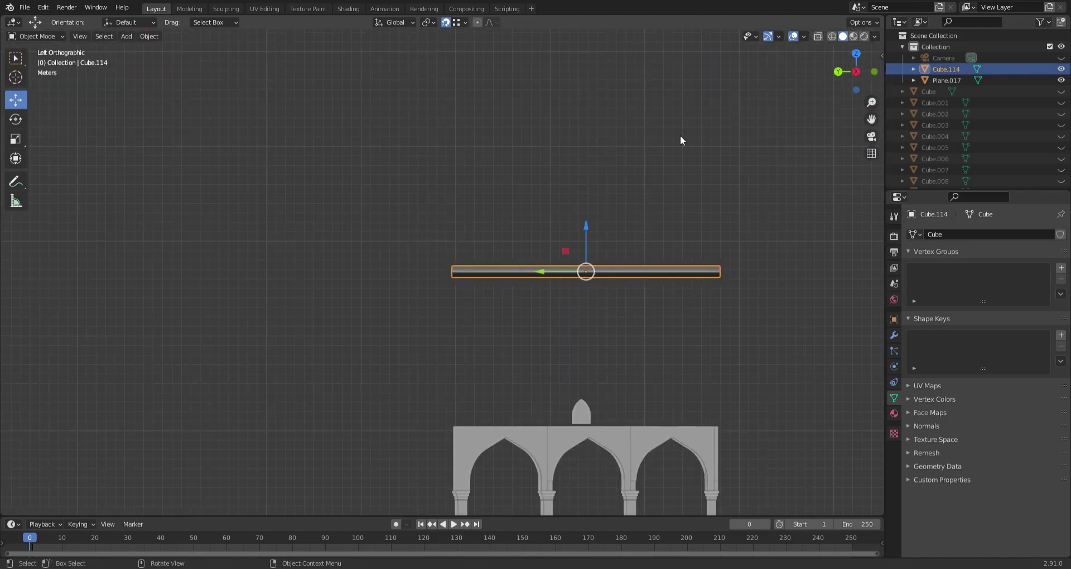
middle_drag(746, 106, 655, 217)
scroll(736, 191, up, 2)
Try the green MatCap as the viewport lighting
click(875, 36)
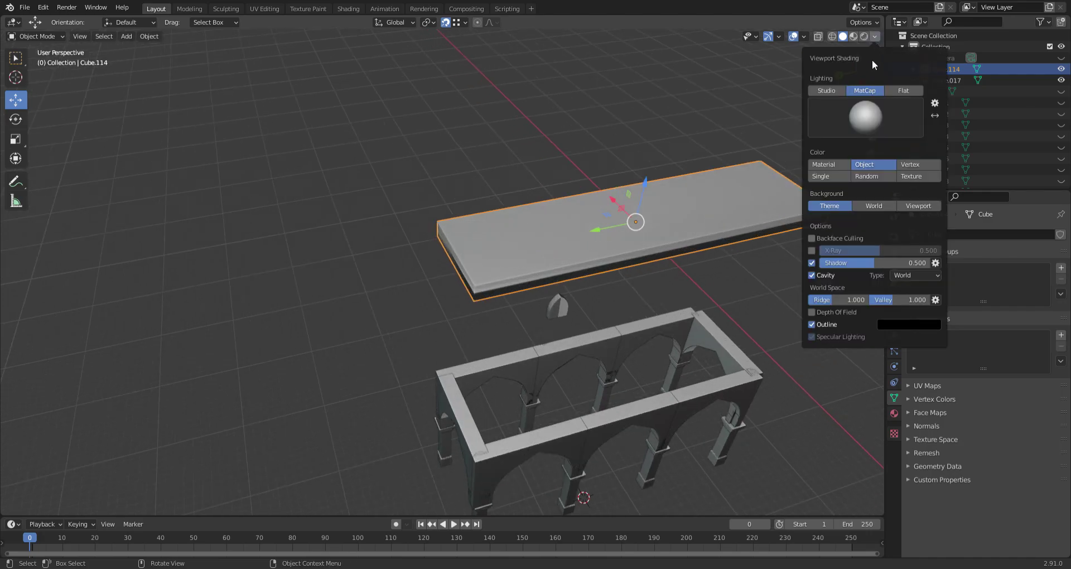
click(866, 110)
click(801, 177)
click(879, 116)
click(878, 123)
click(878, 123)
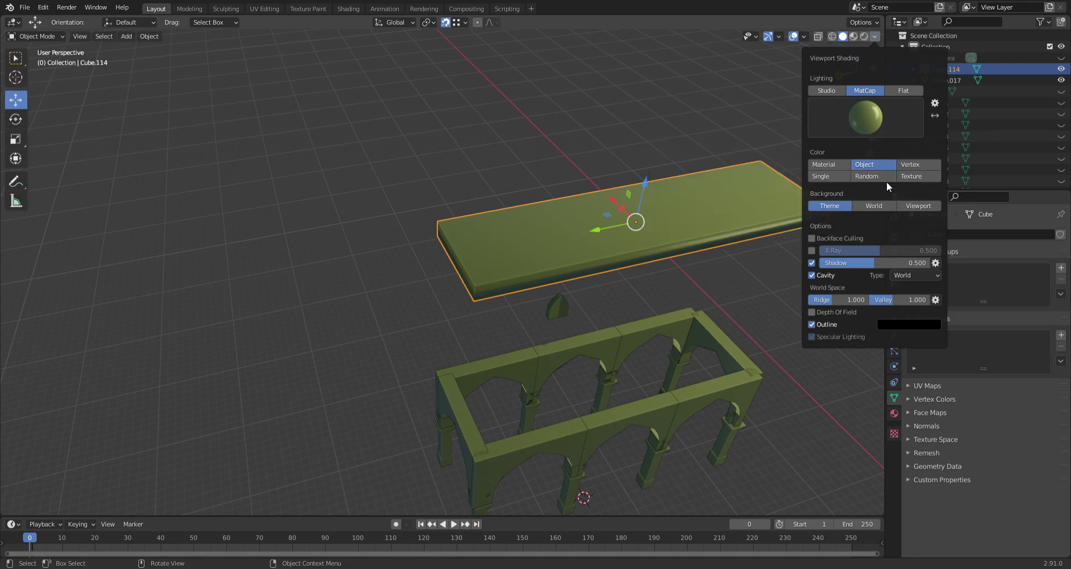
Compare the colour and background options again, keeping Object and Theme, and change the MatCap to the glossy blue-grey sphere
click(847, 177)
click(867, 165)
click(909, 205)
click(871, 205)
click(838, 206)
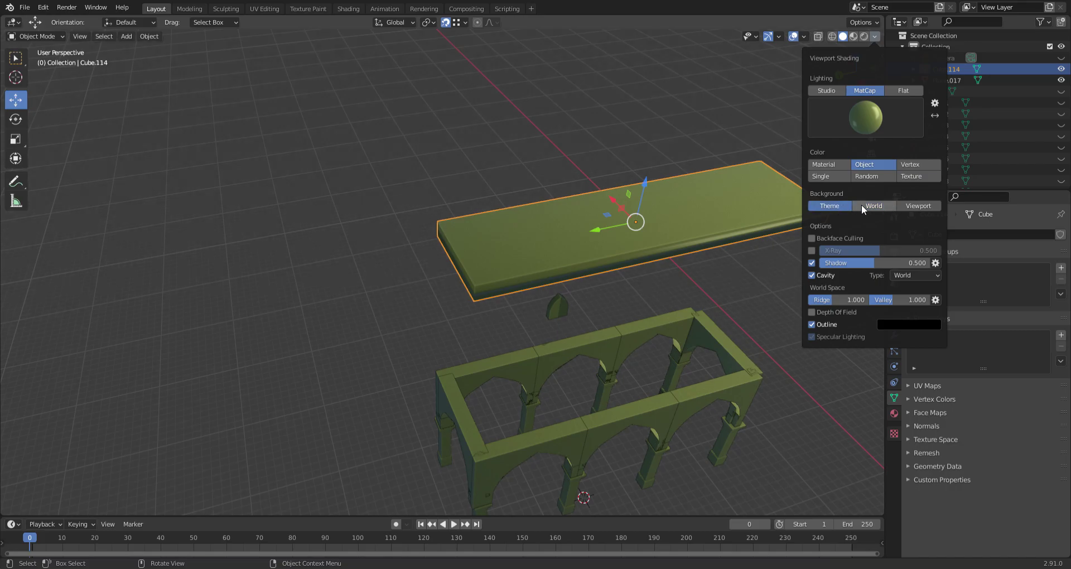
click(876, 176)
click(863, 165)
click(857, 133)
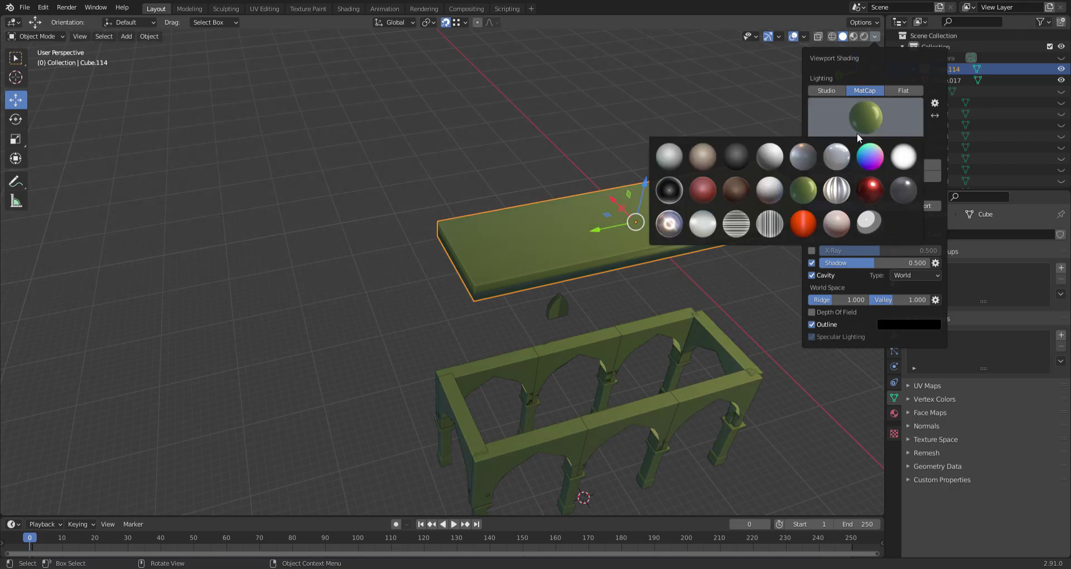
click(843, 165)
Lower the roof slab 15.67 m along Z onto the top of the arcade, and check its coverage from above
mouse_move(742, 167)
alt+middle_down()
mouse_move(660, 195)
mouse_move(528, 200)
mouse_move(543, 184)
mouse_move(450, 126)
alt+middle_up()
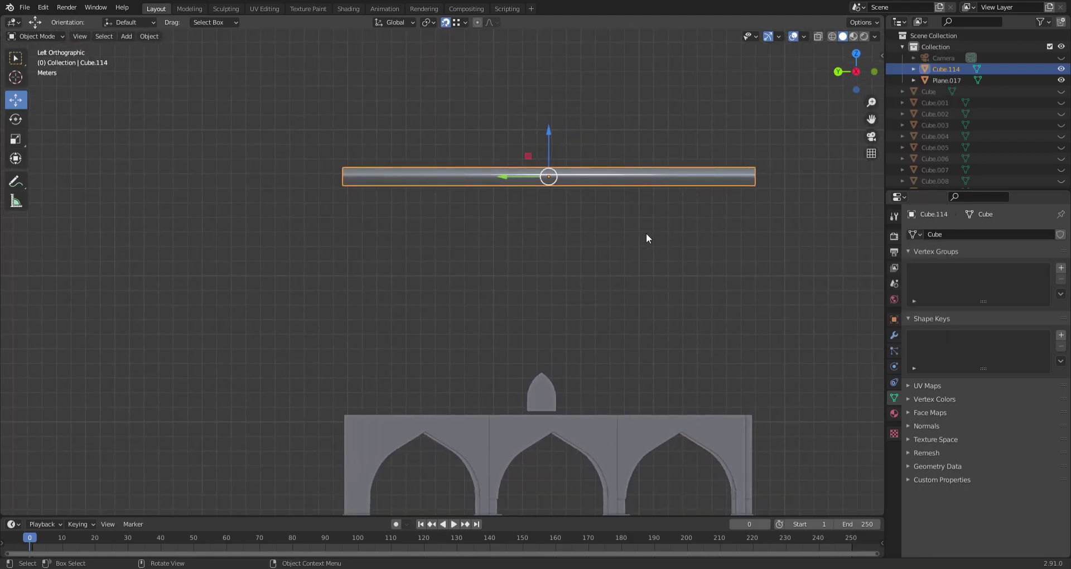
key(g)
key(z)
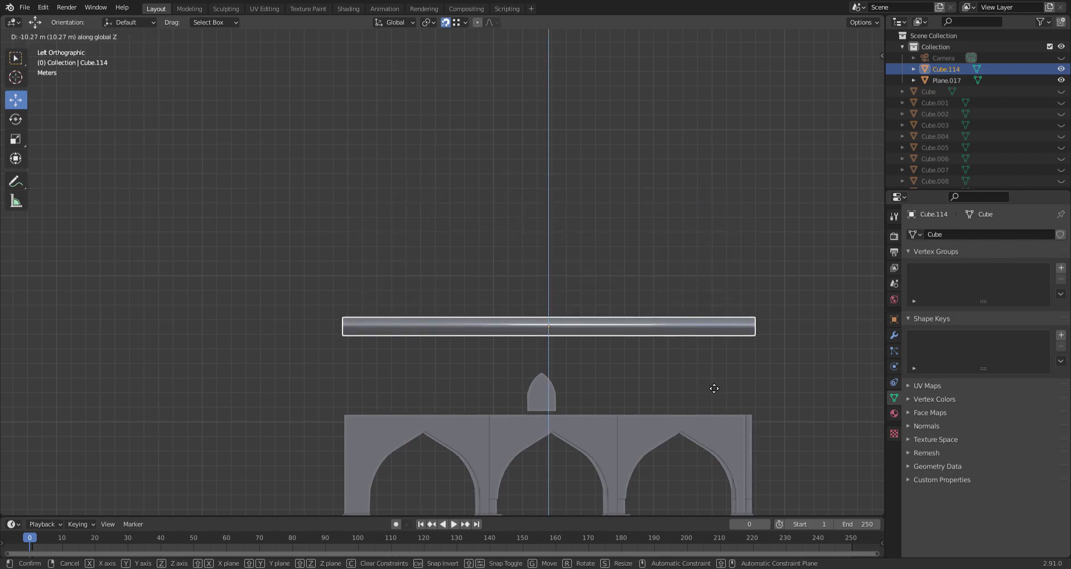
click(751, 407)
middle_drag(751, 407, 514, 267)
middle_drag(516, 341, 512, 379)
scroll(572, 306, up, 2)
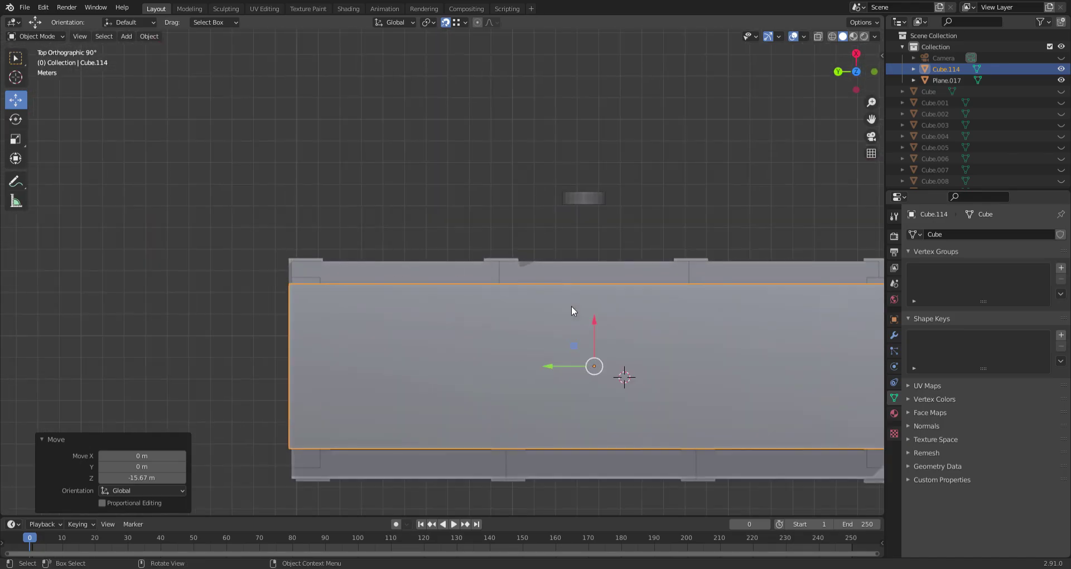
key(s)
right_click(583, 245)
key(s)
key(x)
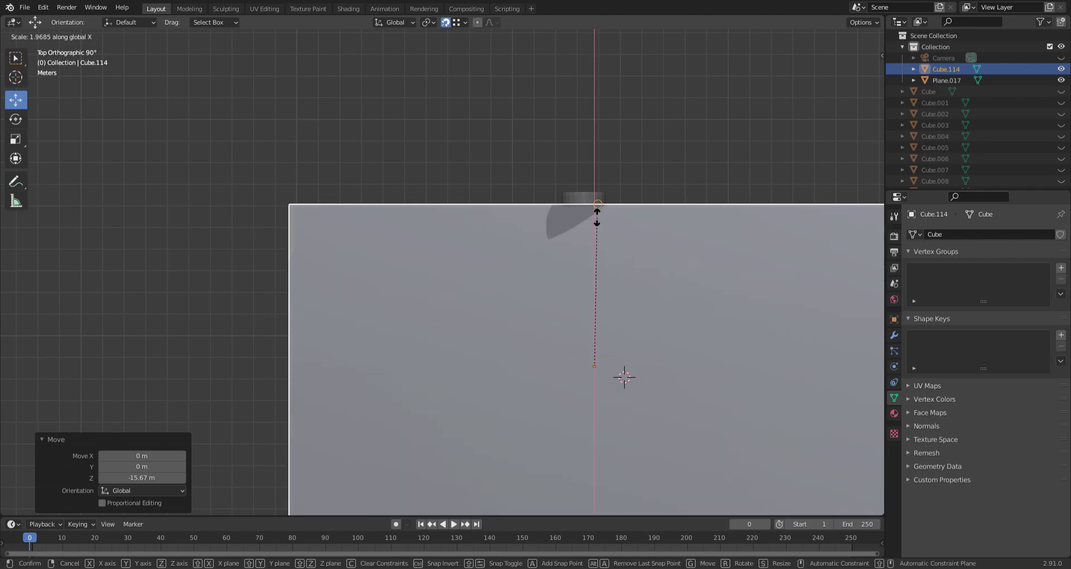
right_click(532, 185)
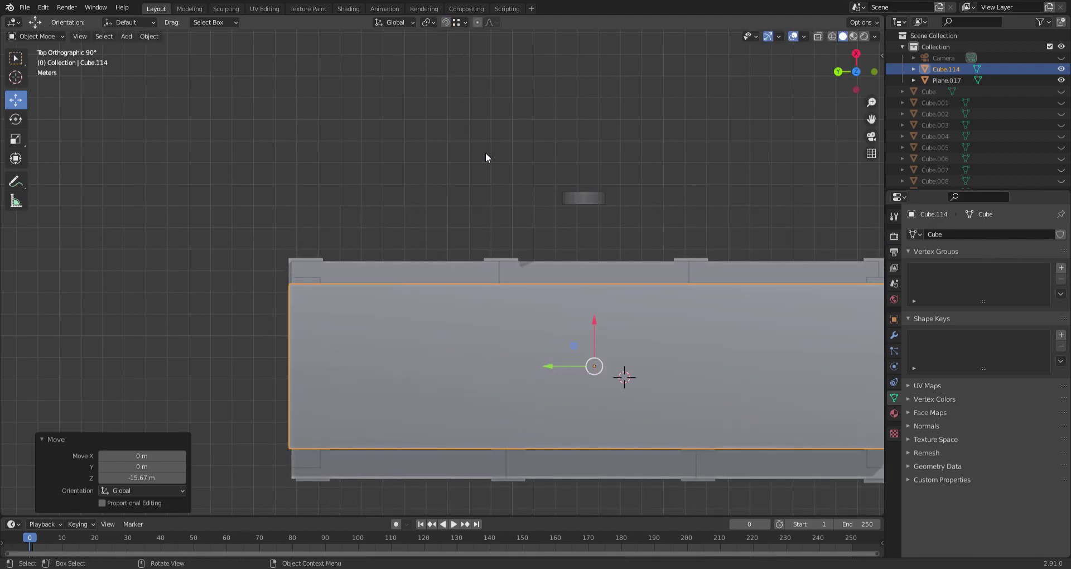
Scale the roof slab by 1.326 along X to cover the arcade's width
key(s)
key(x)
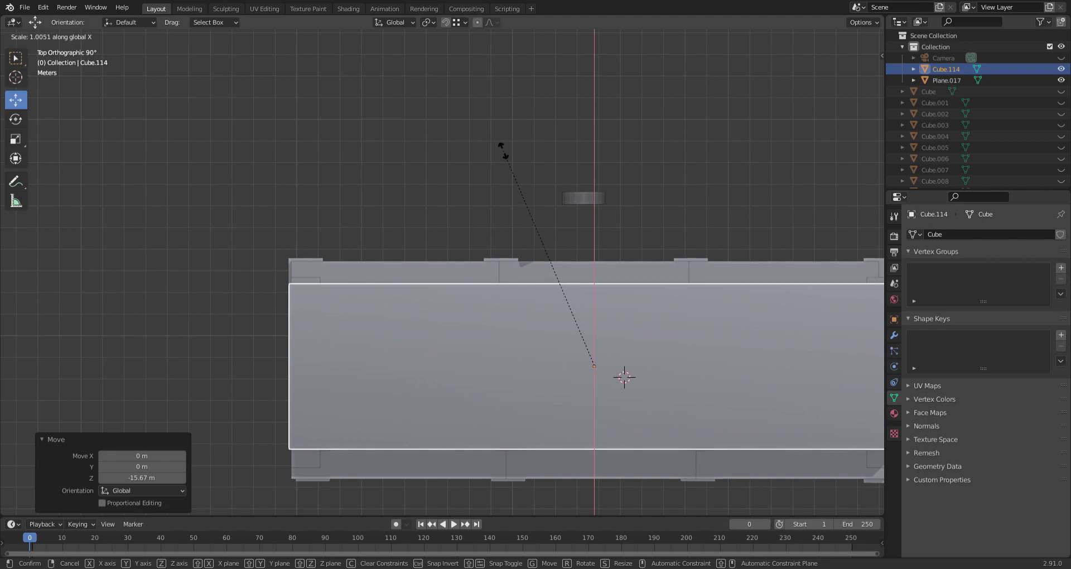
click(564, 58)
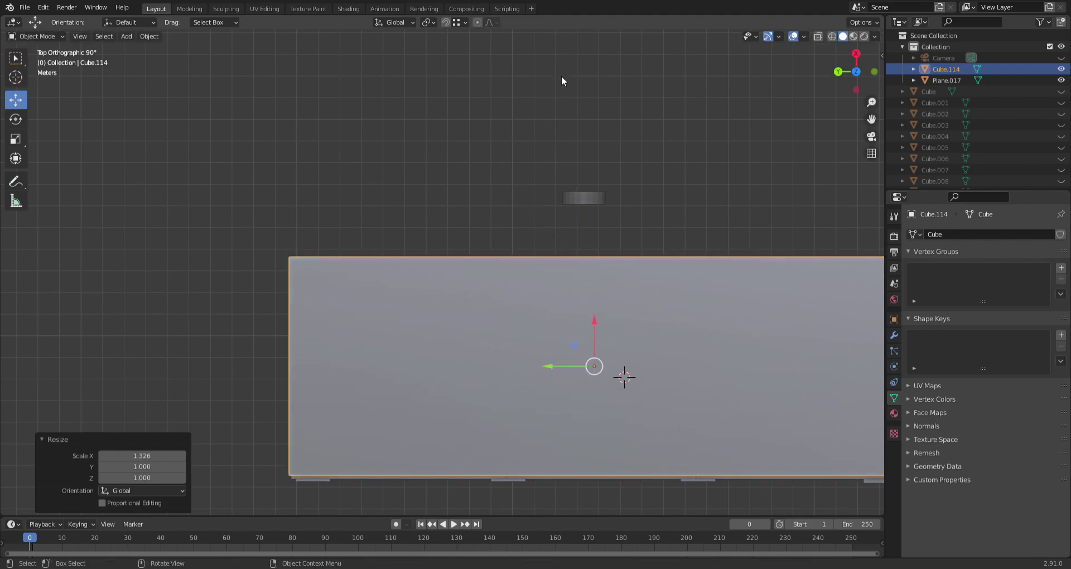
key(g)
key(y)
key(Escape)
Move the roof slab about -0.155 m along X to centre it over the arcade, and widen it slightly along X
key(g)
key(x)
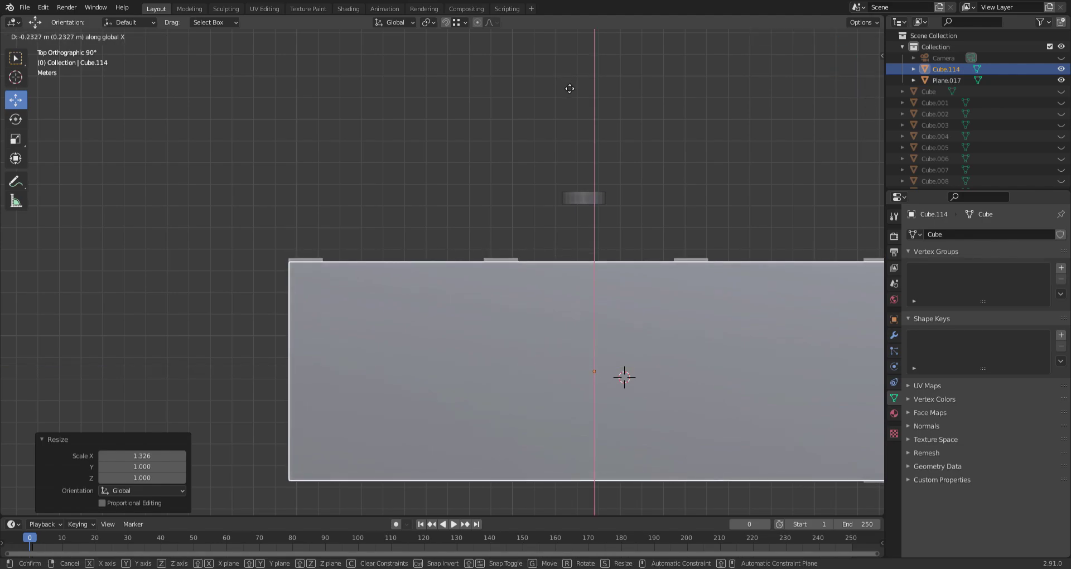
click(571, 88)
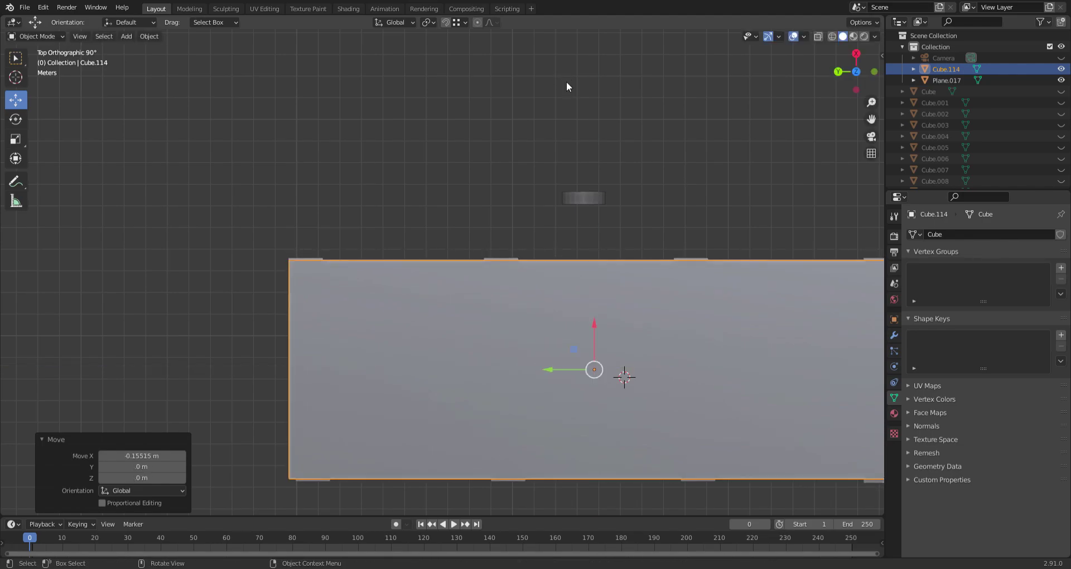
key(s)
key(x)
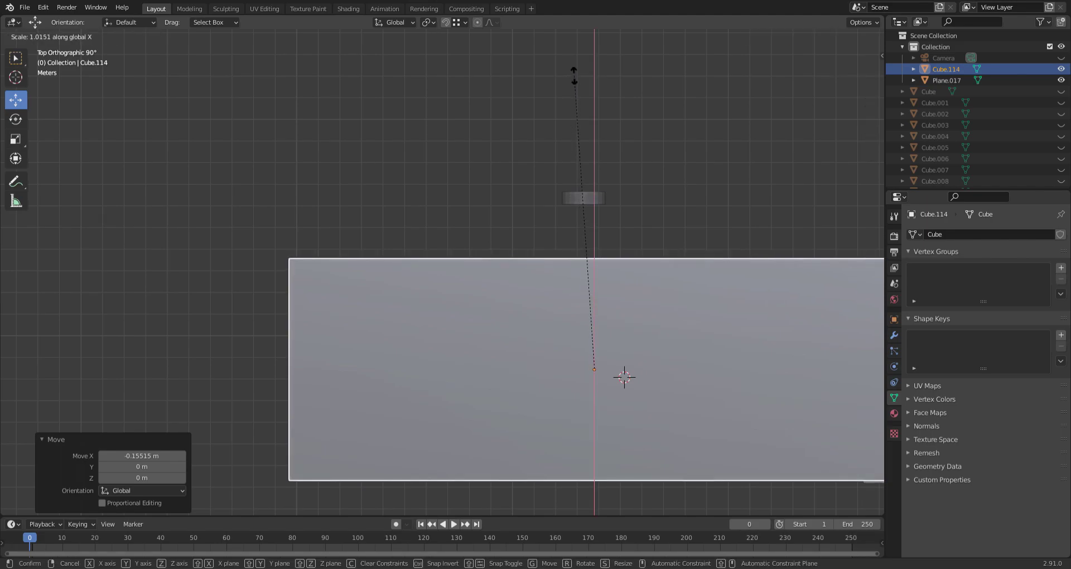
click(581, 67)
Deselect the roof slab, check the covered arcade in perspective, and save the file
scroll(548, 145, down, 5)
middle_drag(548, 145, 563, 510)
click(550, 420)
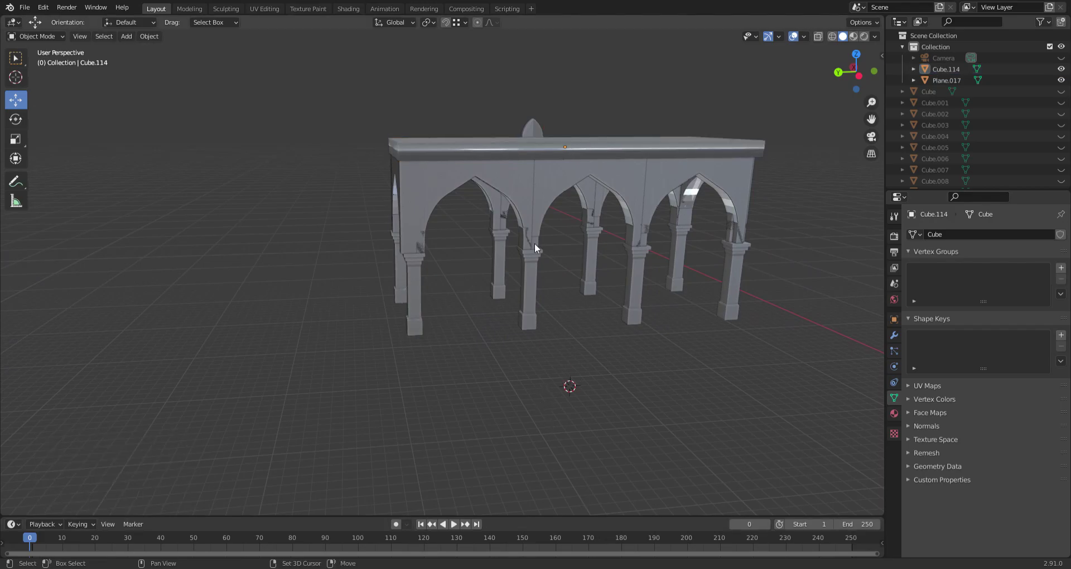
shift+middle_drag(534, 215, 483, 286)
scroll(499, 219, up, 3)
middle_drag(498, 219, 507, 241)
key(ctrl+s)
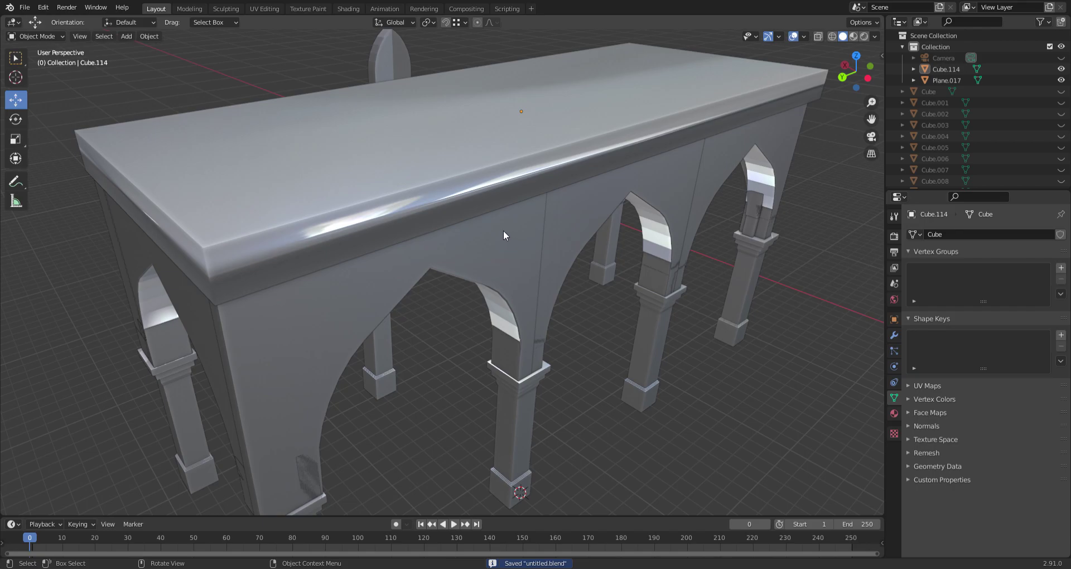
Select the roof slab and show it centred from directly above
click(420, 199)
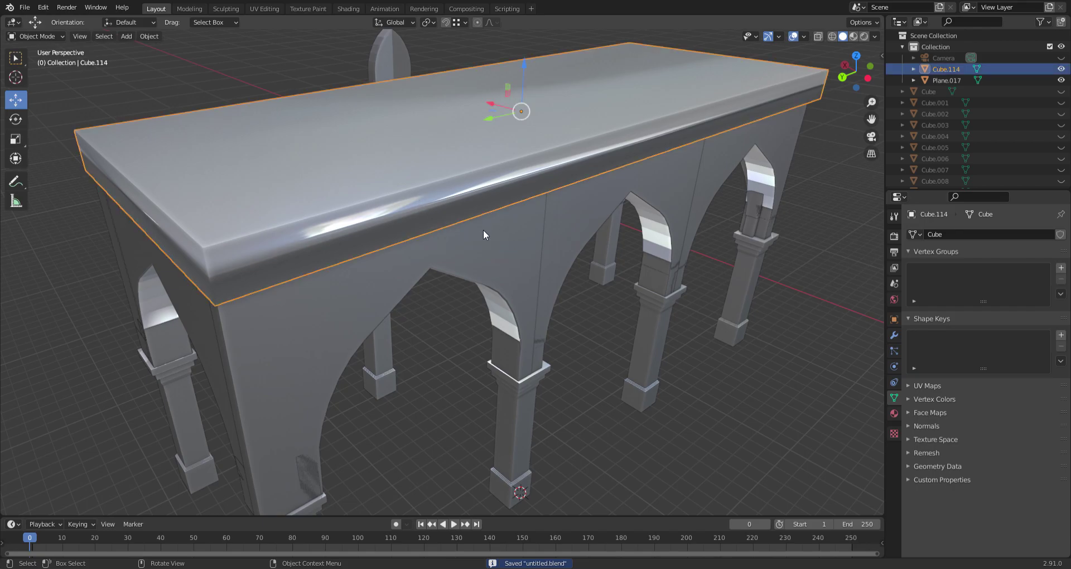
mouse_move(513, 216)
alt+middle_down()
mouse_move(555, 219)
mouse_move(538, 233)
mouse_move(562, 222)
mouse_move(558, 239)
mouse_move(531, 227)
alt+middle_up()
scroll(531, 222, down, 3)
shift+middle_drag(535, 189, 467, 246)
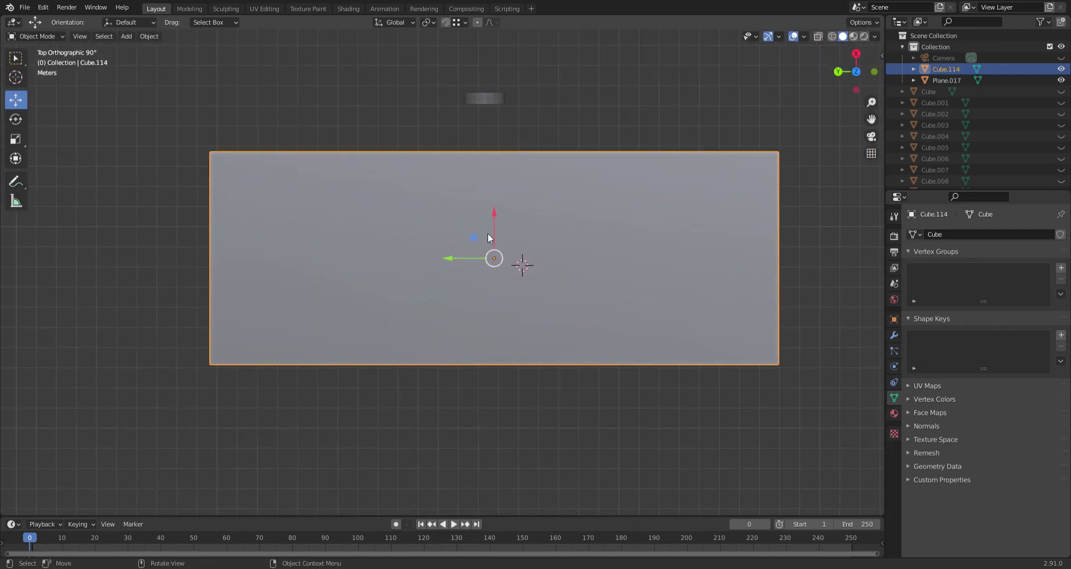
key(s)
key(y)
right_click(515, 201)
Show the model as wireframe and scale the roof slab by 1.353 along X to overhang the long arcade walls
click(818, 36)
key(s)
key(x)
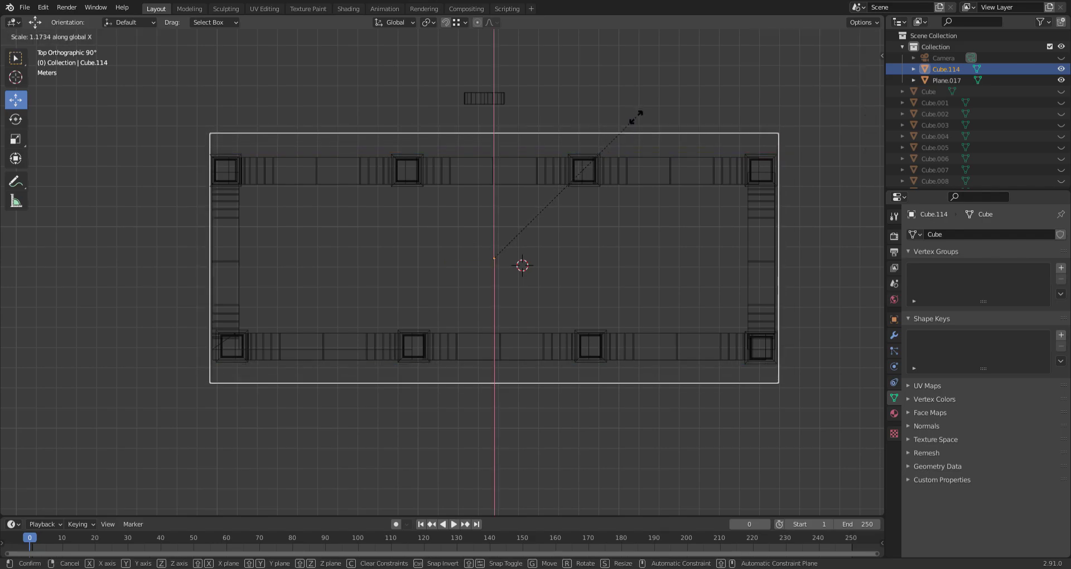
click(646, 85)
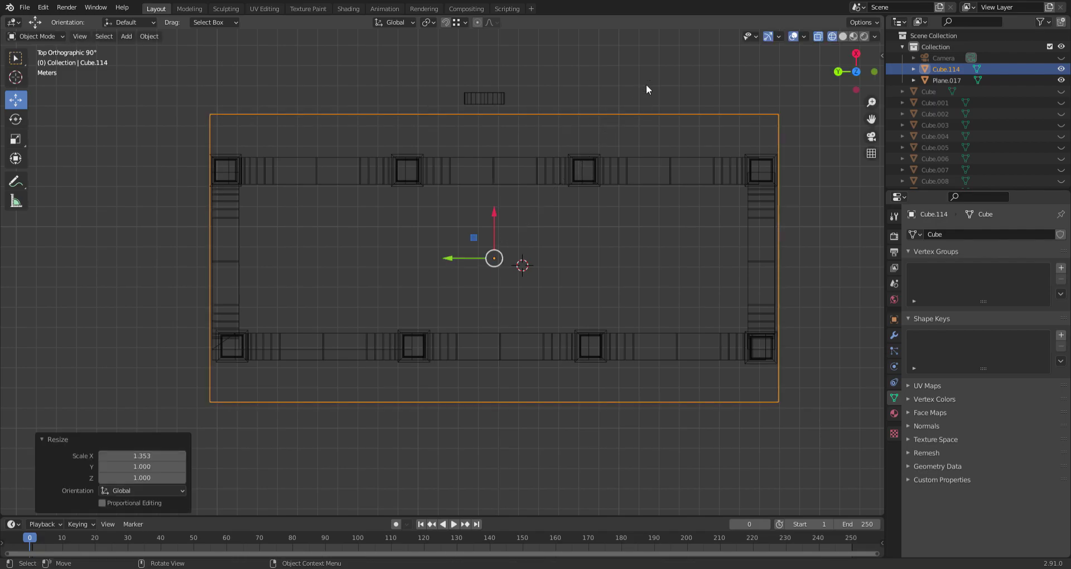
Inspect the roof's overhang around the arcade in wireframe, deselect the slab, and return to solid shading
middle_drag(567, 125, 587, 32)
scroll(547, 103, down, 5)
middle_drag(547, 103, 554, 137)
scroll(556, 206, up, 5)
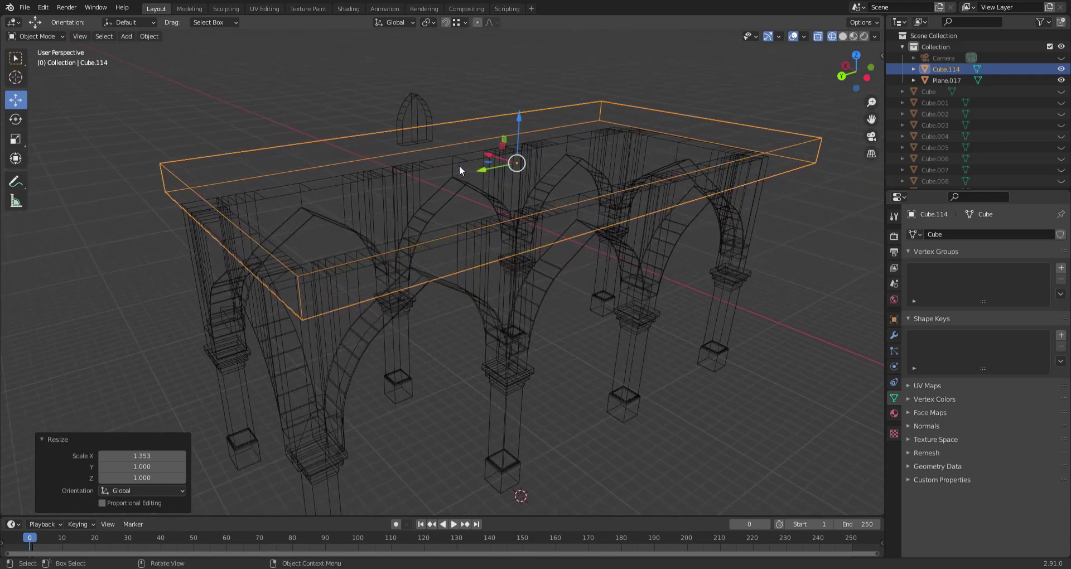
middle_drag(543, 243, 533, 209)
scroll(428, 193, down, 3)
scroll(323, 165, up, 3)
shift+middle_drag(373, 159, 741, 339)
click(808, 338)
click(843, 36)
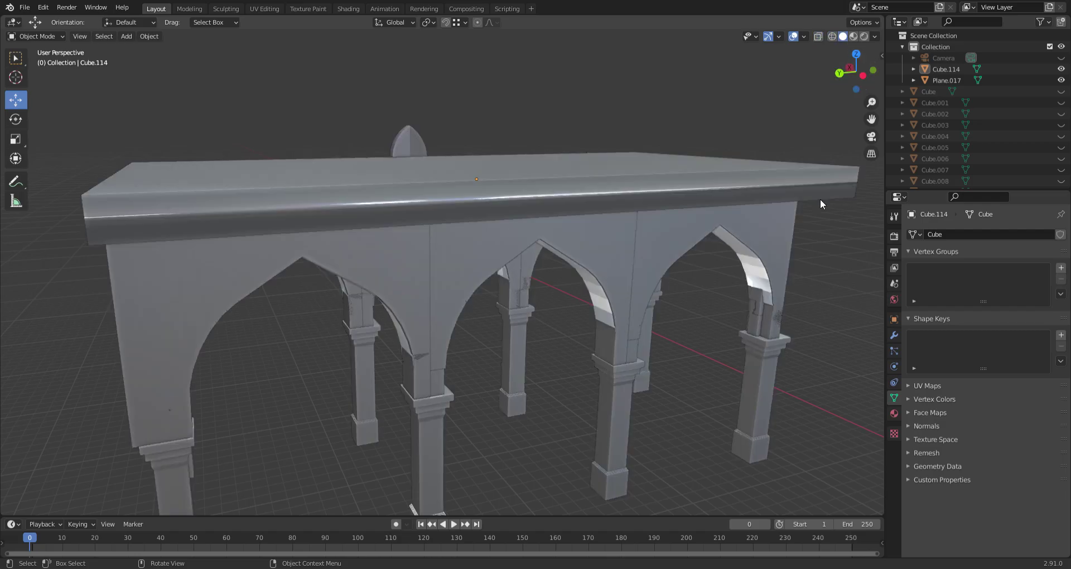
Select the roof slab and show the arcade in the left orthographic view
click(536, 211)
key(ctrl+KP_3)
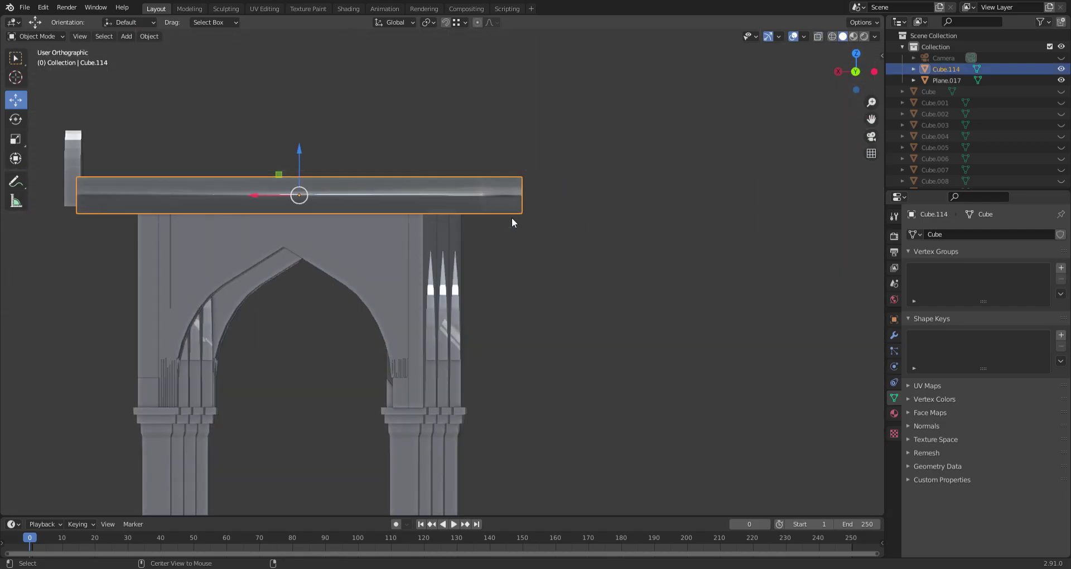
scroll(502, 217, up, 3)
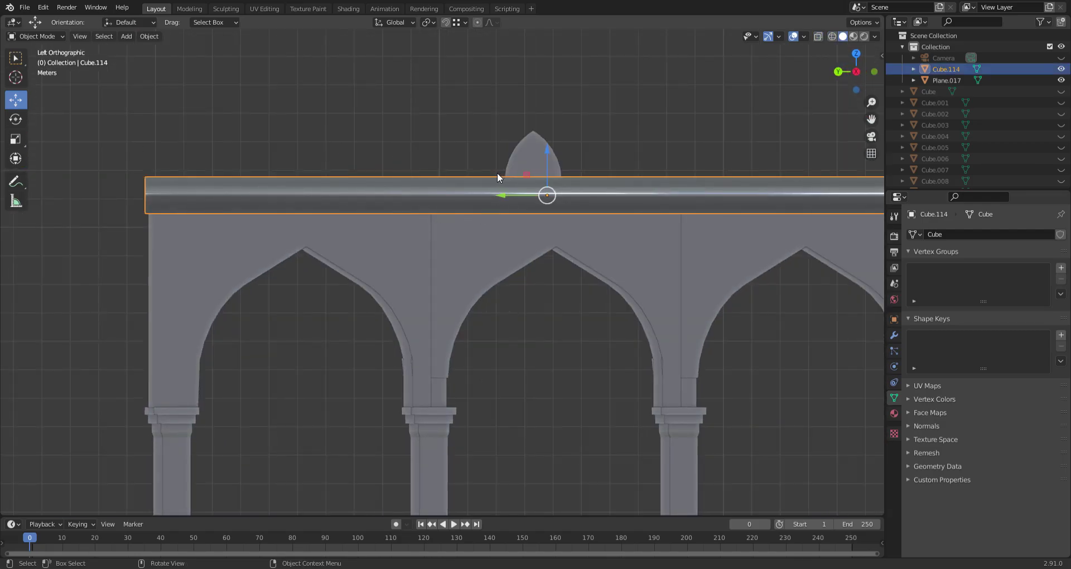
middle_drag(478, 180, 498, 240)
scroll(497, 234, down, 5)
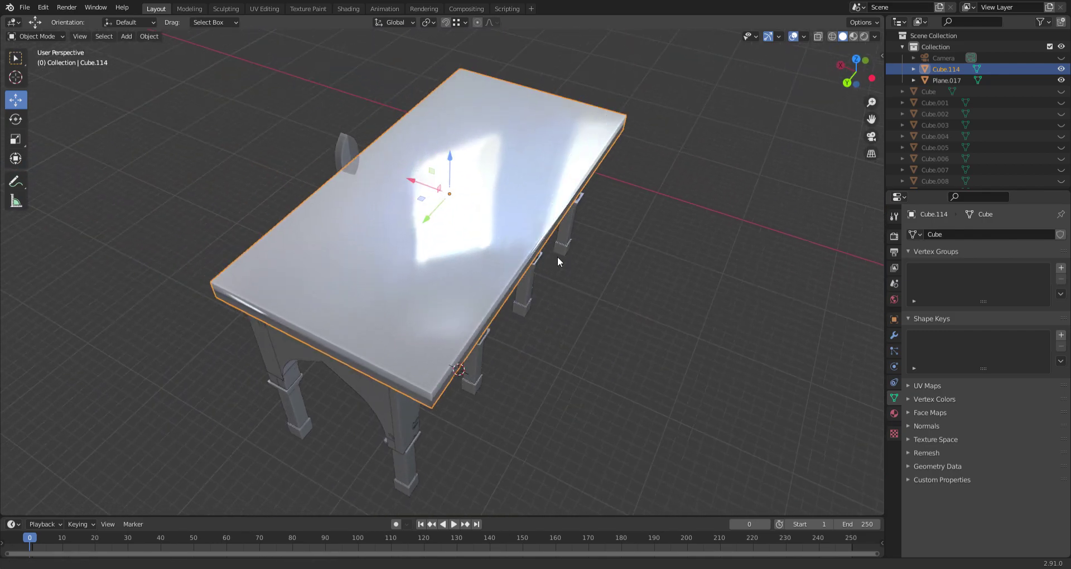
key(Tab)
middle_drag(463, 255, 411, 186)
scroll(411, 186, up, 4)
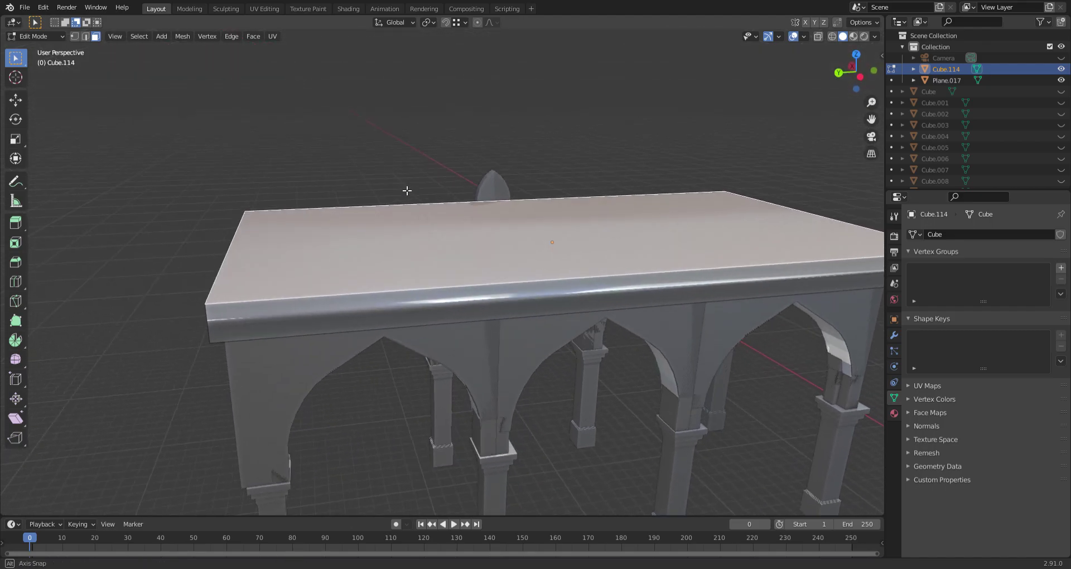
key(e)
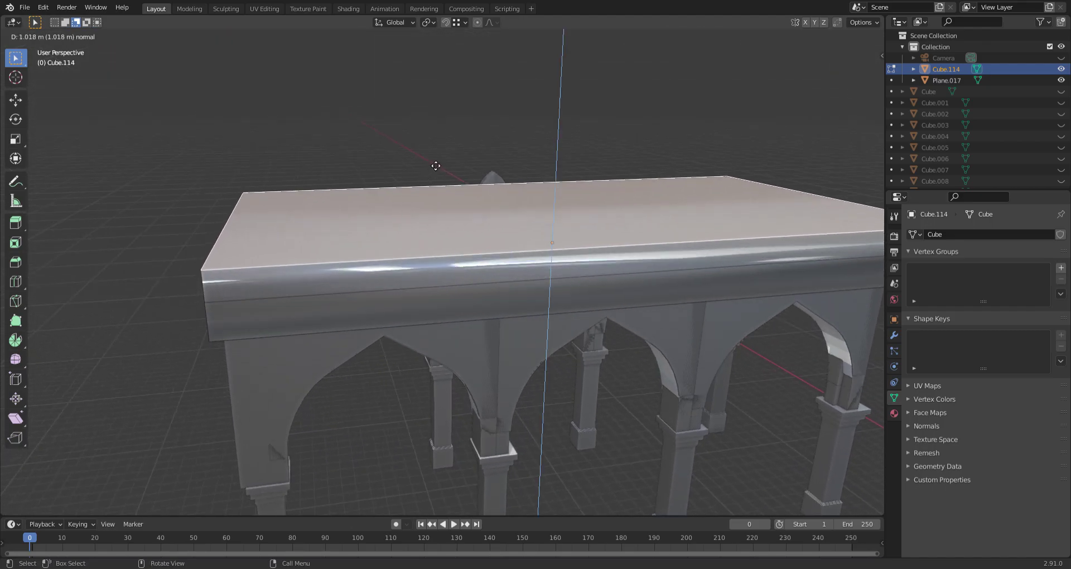
right_click(429, 193)
alt+middle_drag(428, 193, 377, 195)
key(Tab)
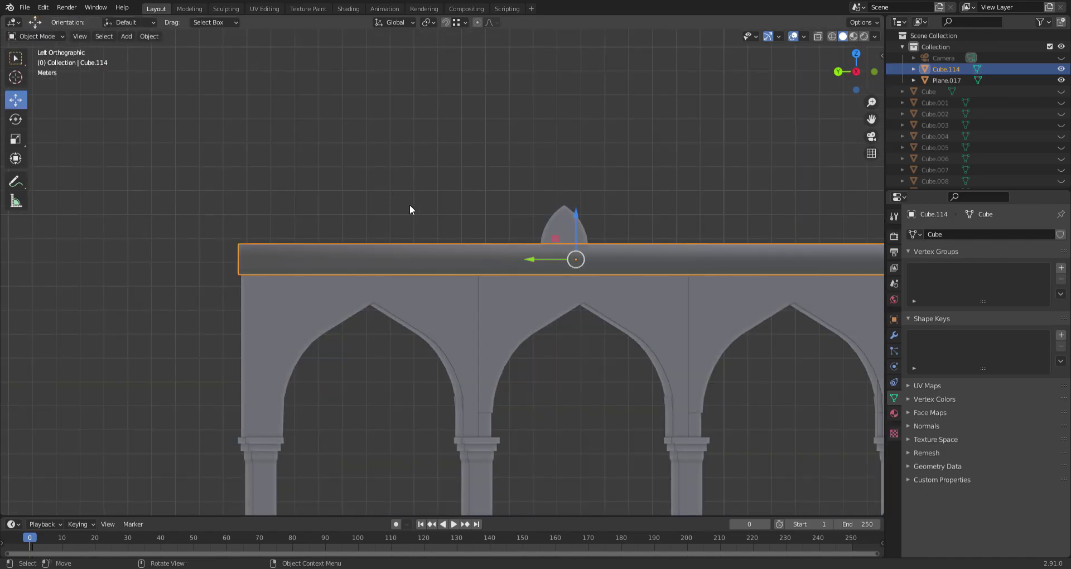
Scale the roof slab by 0.592 along Z and lower it along Z onto the arcade walls
key(s)
key(z)
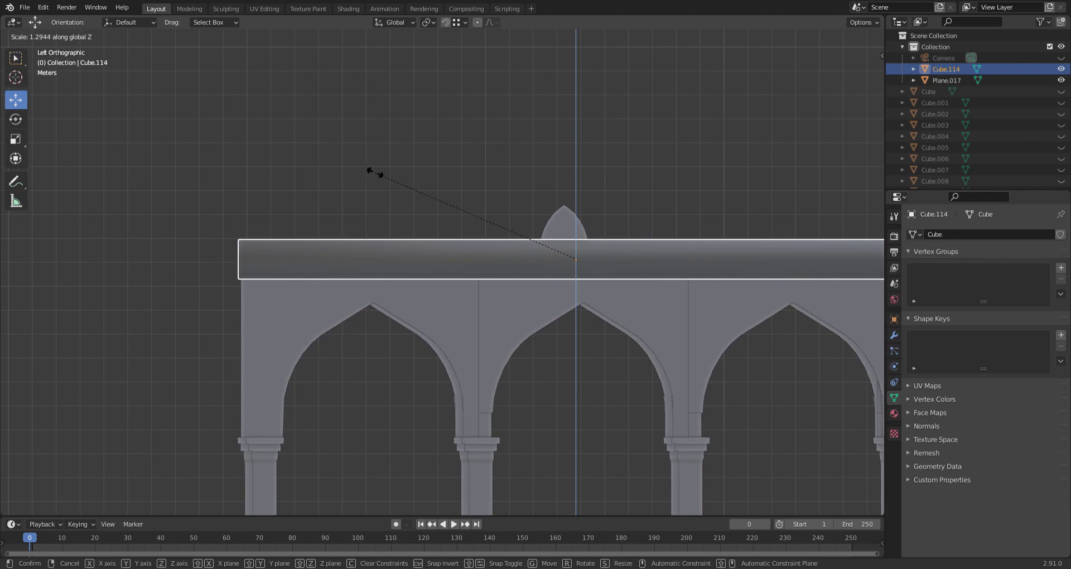
click(483, 223)
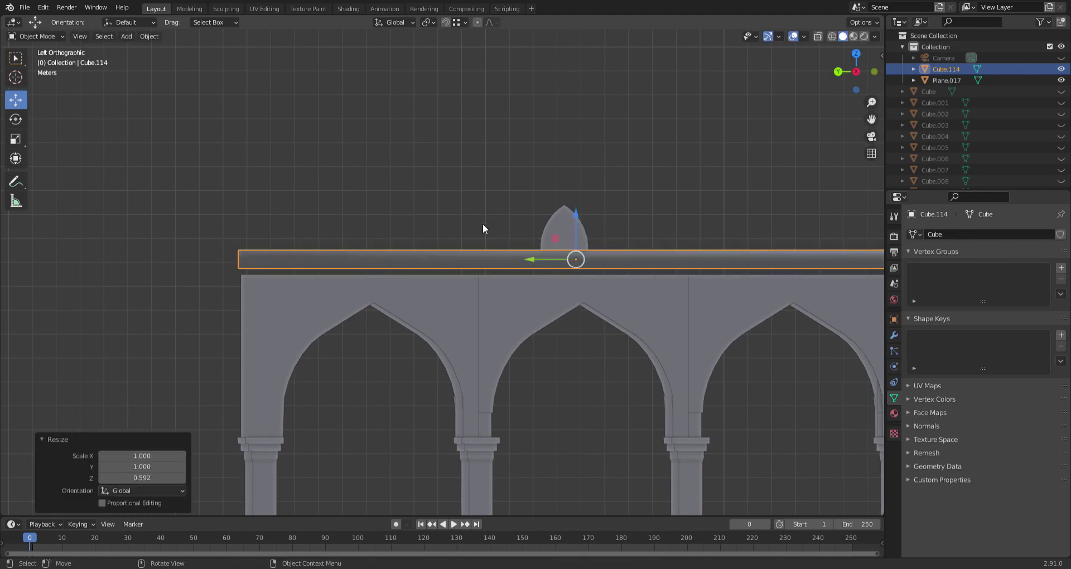
scroll(404, 218, up, 2)
key(g)
key(Escape)
key(g)
key(z)
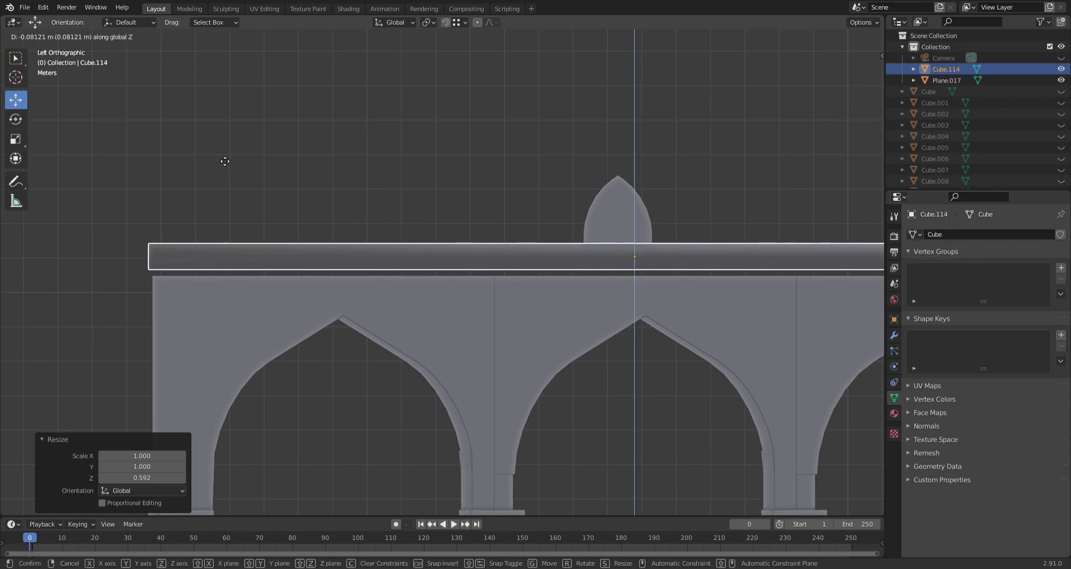
click(224, 168)
Enter Edit Mode and extrude the roof slab's top face upward by about 0.845 m
scroll(228, 191, down, 2)
middle_drag(228, 191, 322, 264)
scroll(351, 271, up, 3)
scroll(363, 270, down, 2)
key(Tab)
key(e)
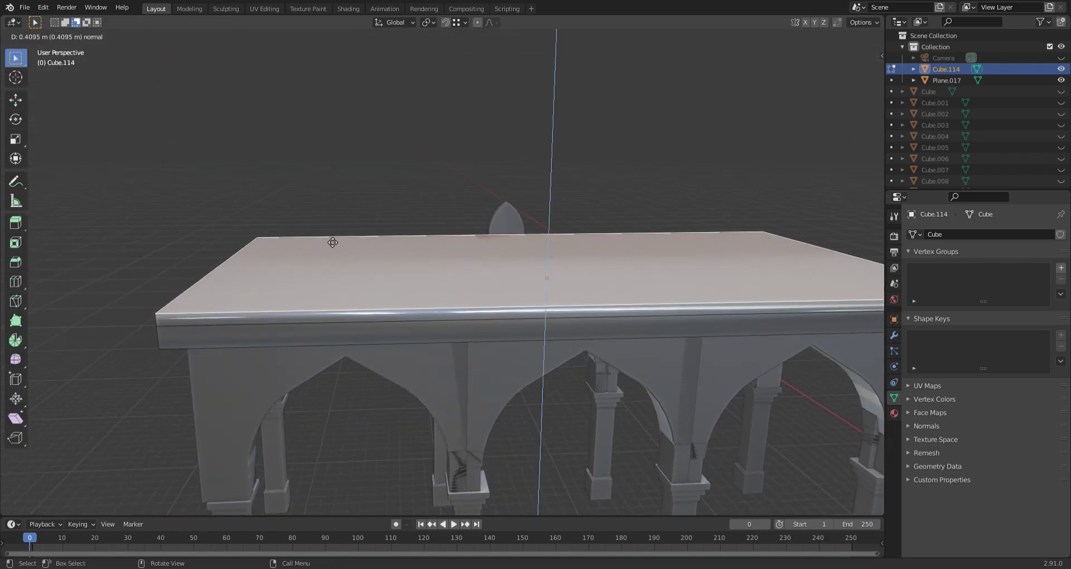
click(326, 234)
middle_drag(326, 235, 263, 262)
scroll(262, 262, up, 3)
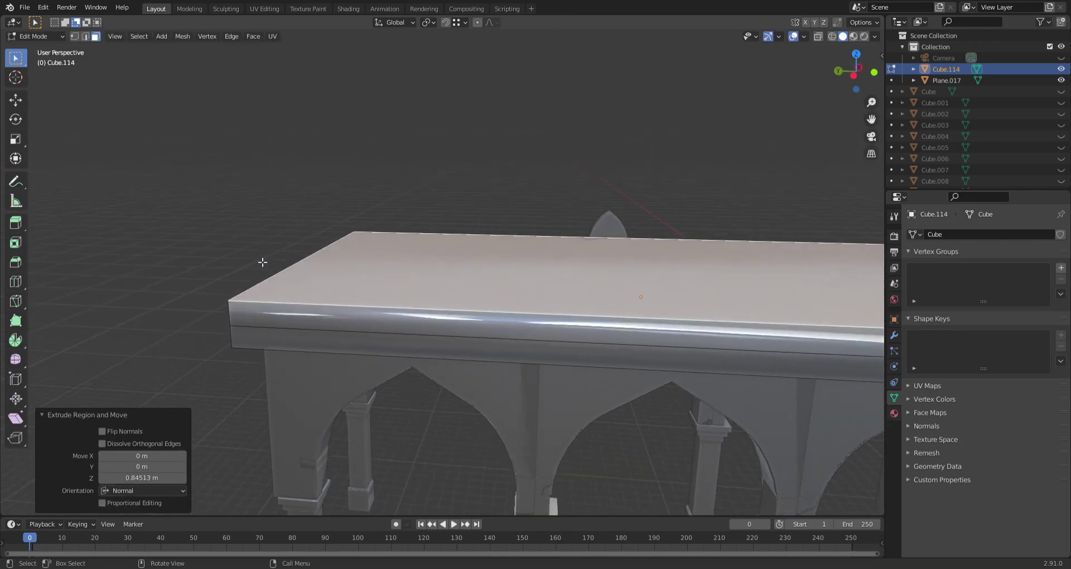
key(s)
key(y)
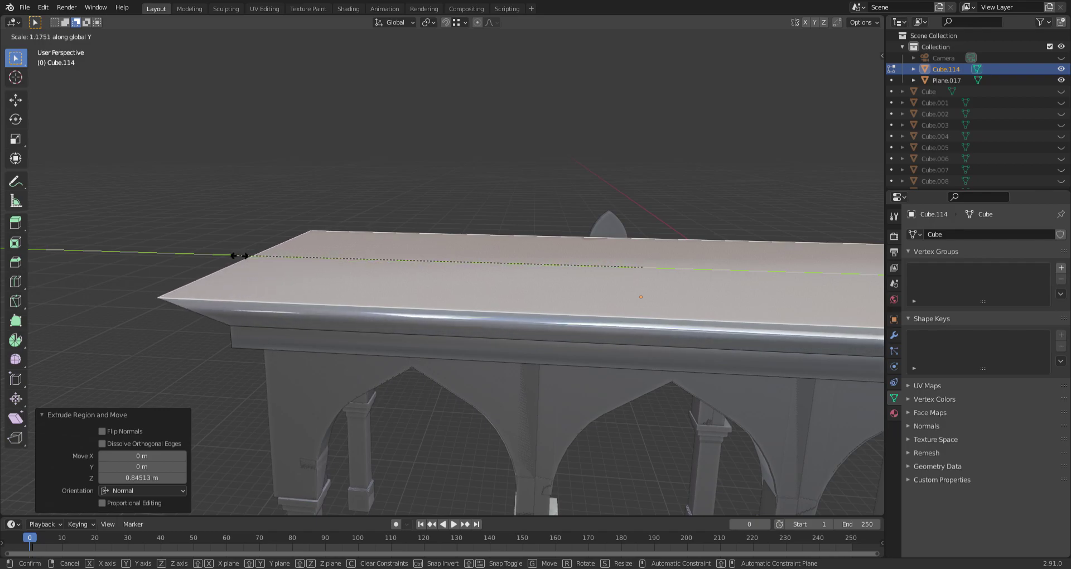
click(256, 255)
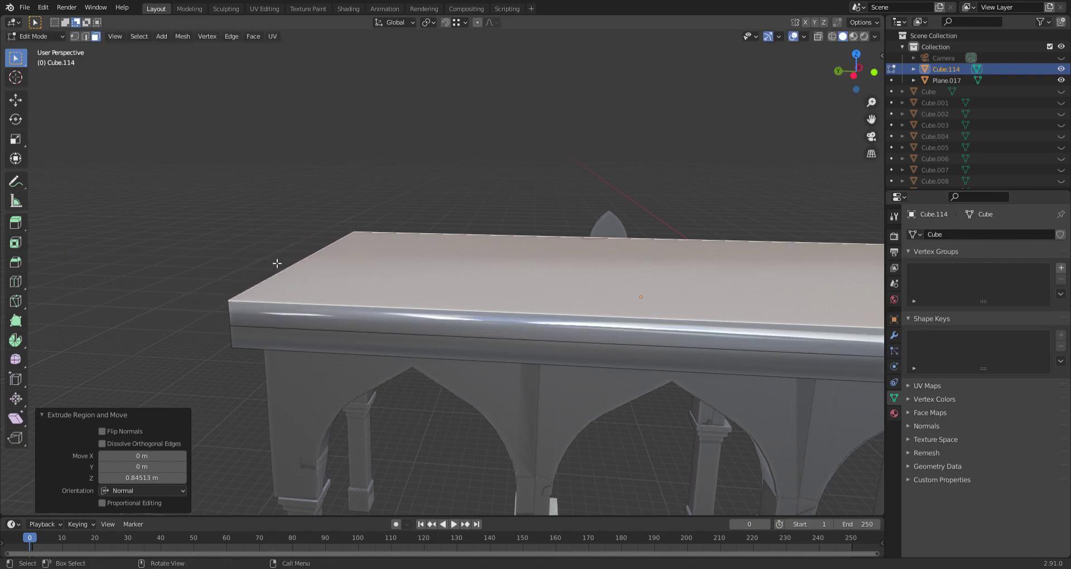
In the left orthographic view, scale the extruded top face by 1.040 along Y to flare the roof edge
key(ctrl+KP_3)
key(s)
key(y)
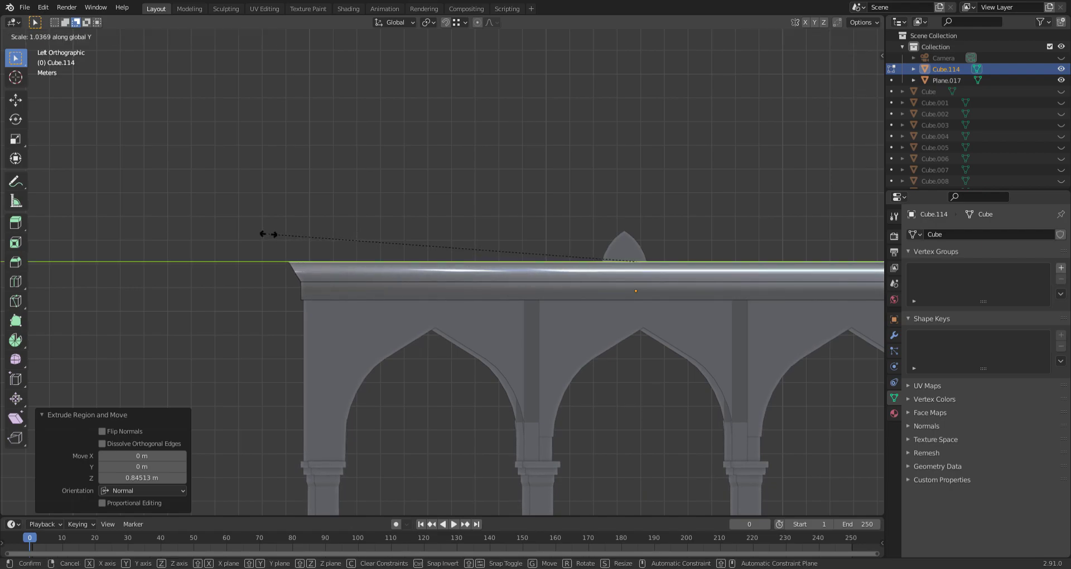
click(268, 234)
key(e)
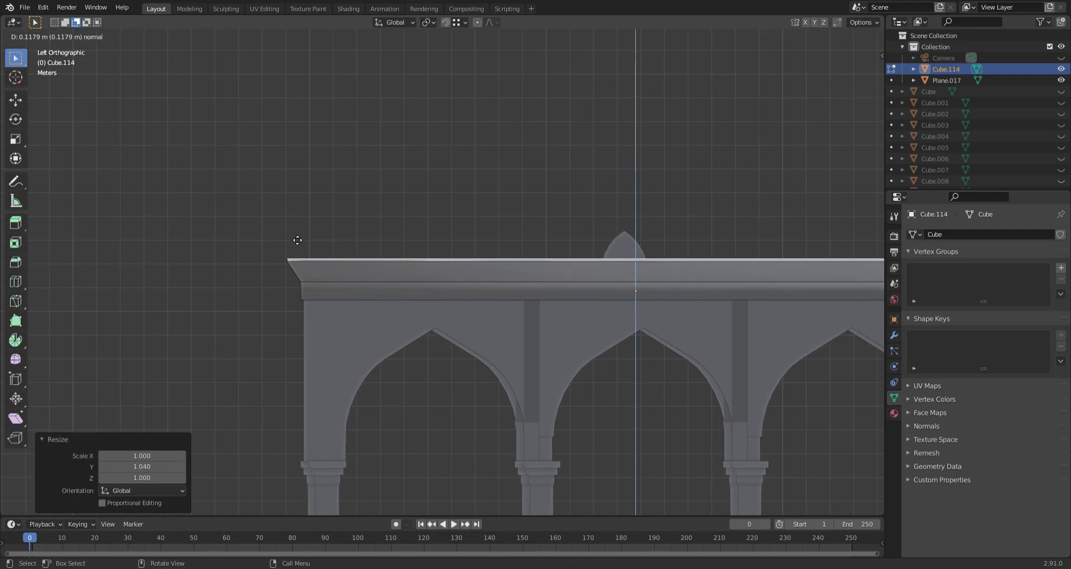
middle_click(303, 228)
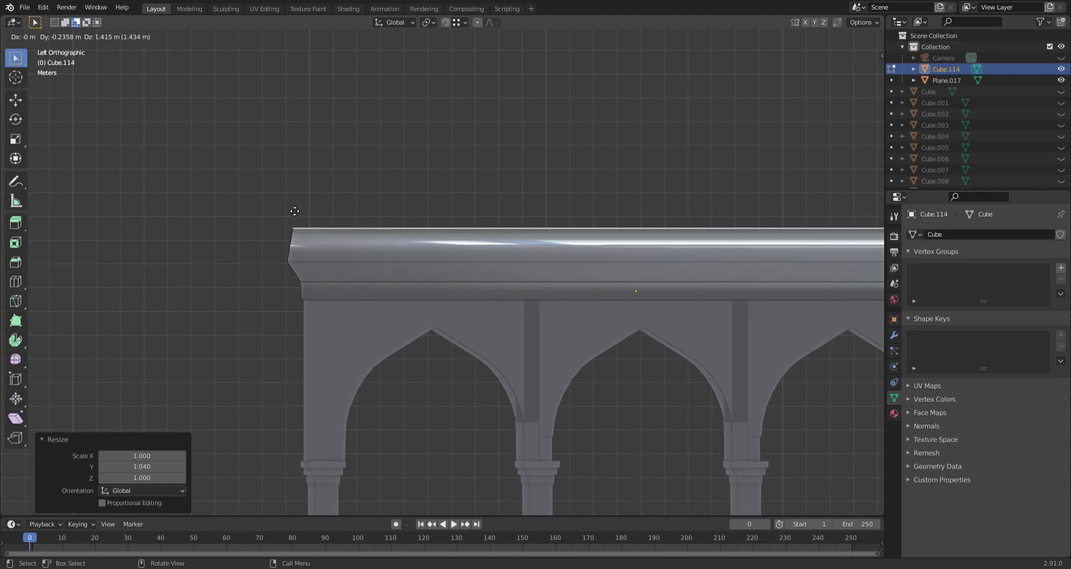
right_click(291, 210)
Extrude the roof's top face upward by about 1.085 m and scale it by 1.061 along Y
key(e)
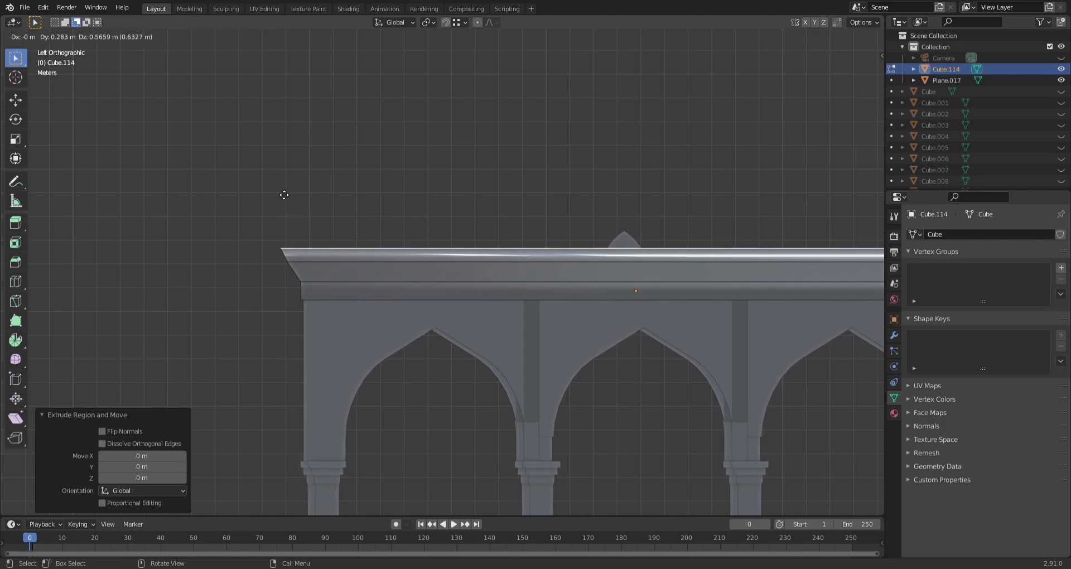
click(294, 168)
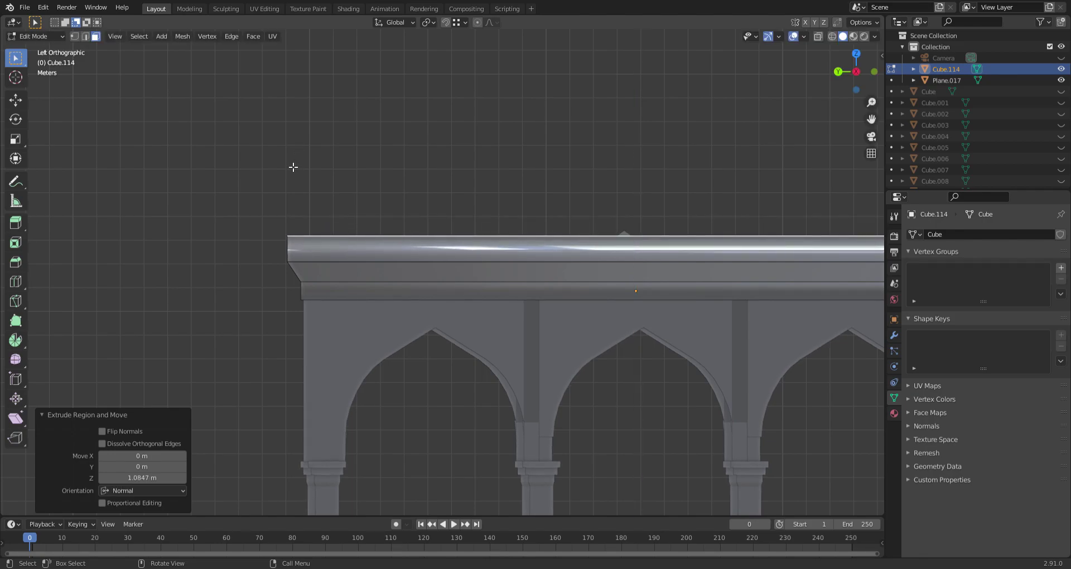
key(s)
key(y)
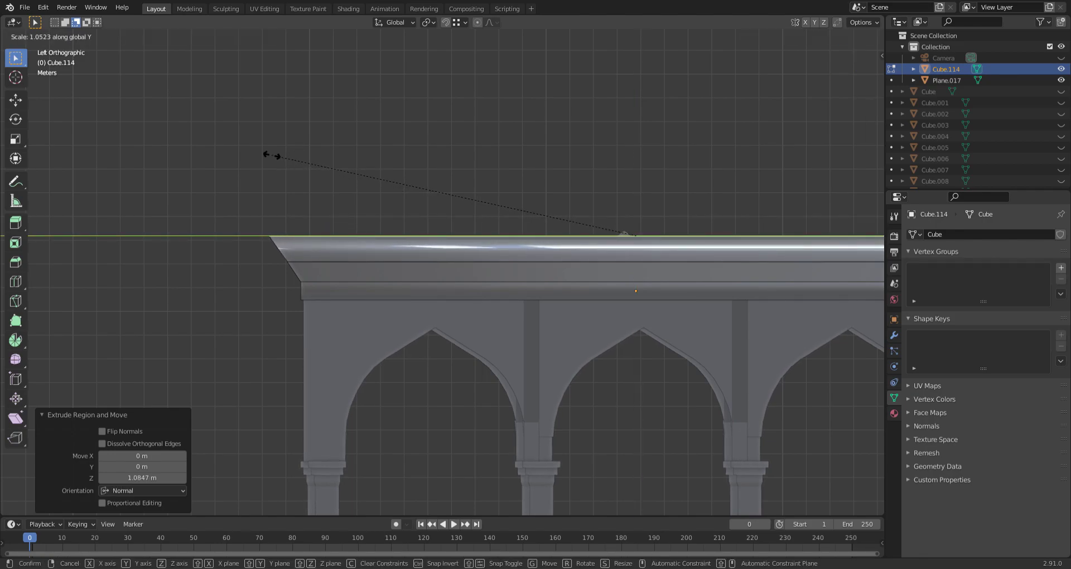
click(272, 156)
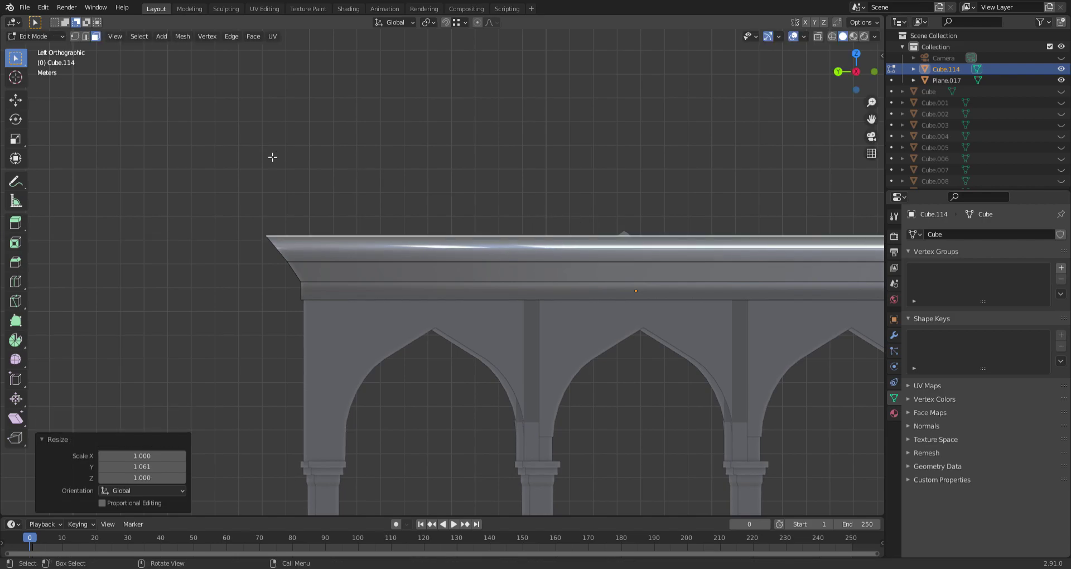
Extrude a further roof tier about 1.533 m upward, scale its top face by 1.081 along Y, and return to Object Mode
key(e)
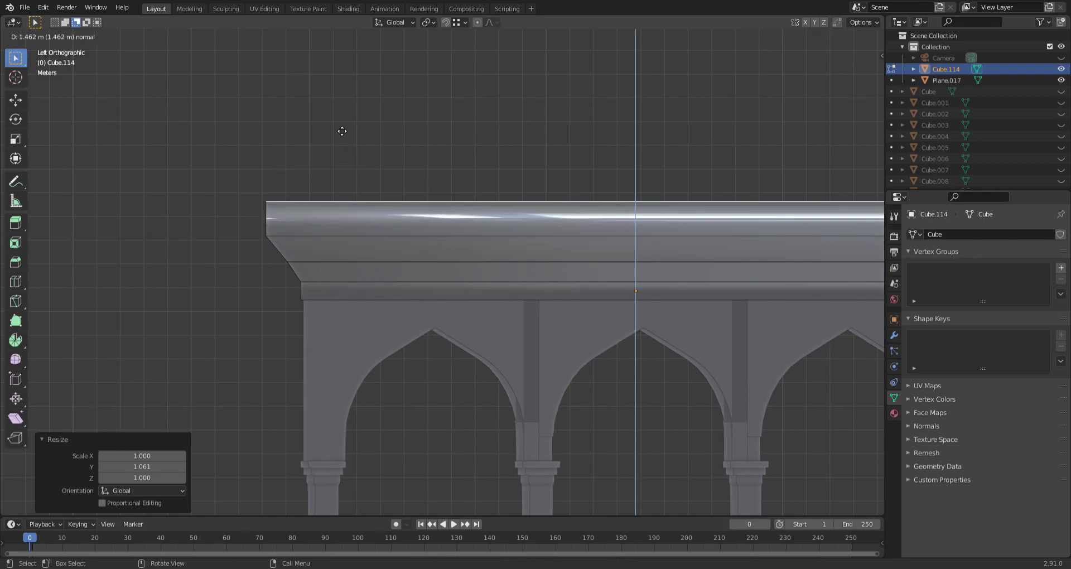
click(332, 134)
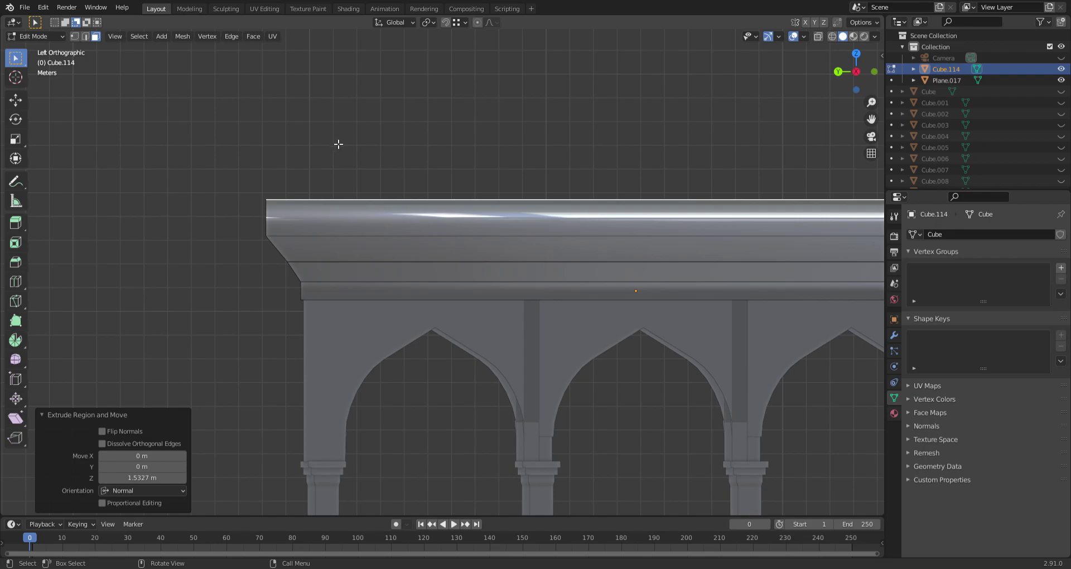
key(s)
key(y)
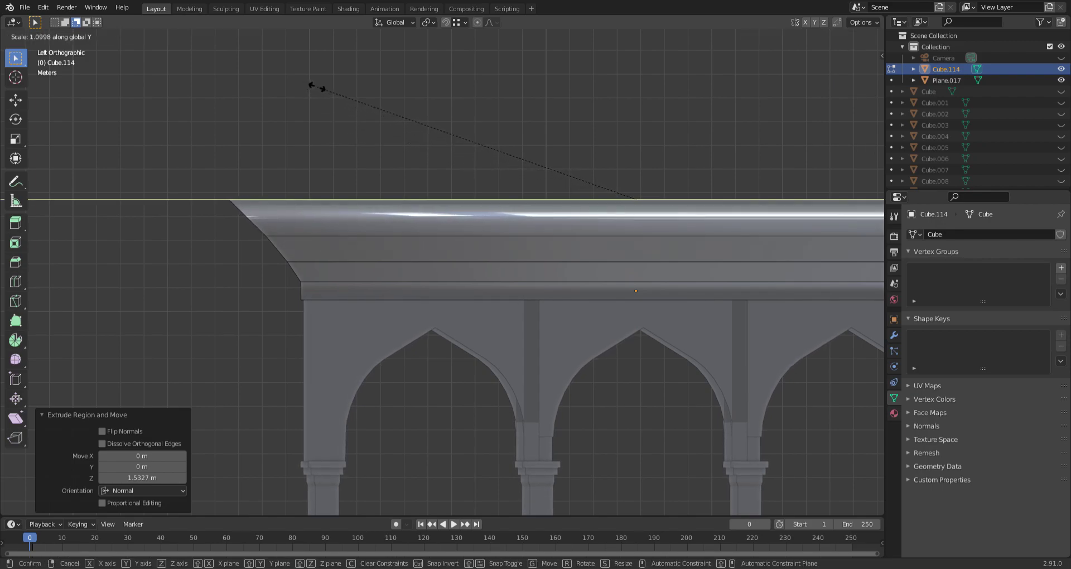
click(322, 89)
scroll(262, 163, up, 3)
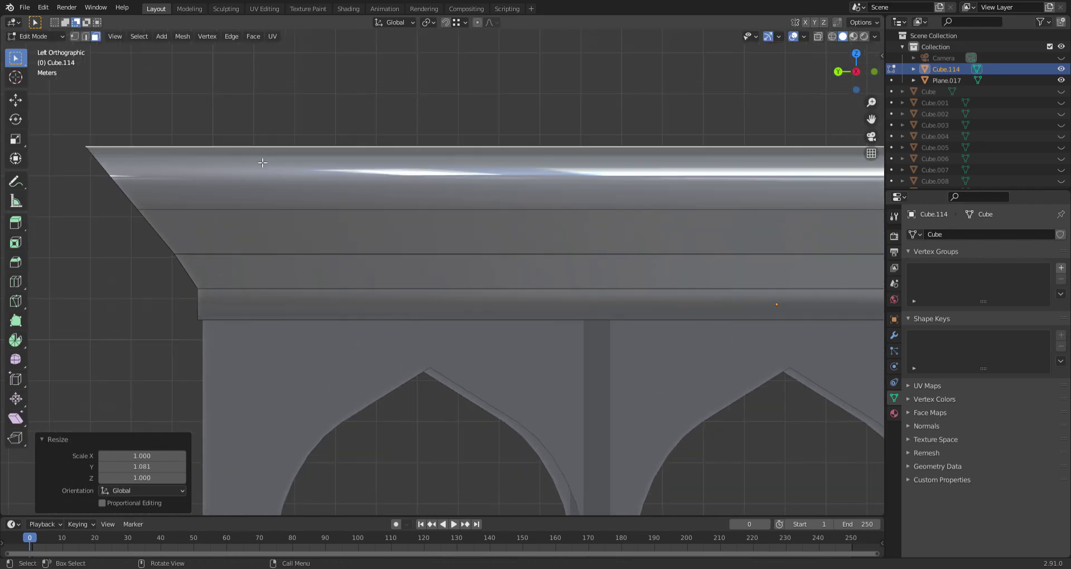
click(332, 134)
key(Tab)
Flatten the flared roof by 0.655 along Z and lower it by about 0.108 m onto the arcade walls
scroll(330, 146, down, 4)
middle_drag(331, 150, 460, 240)
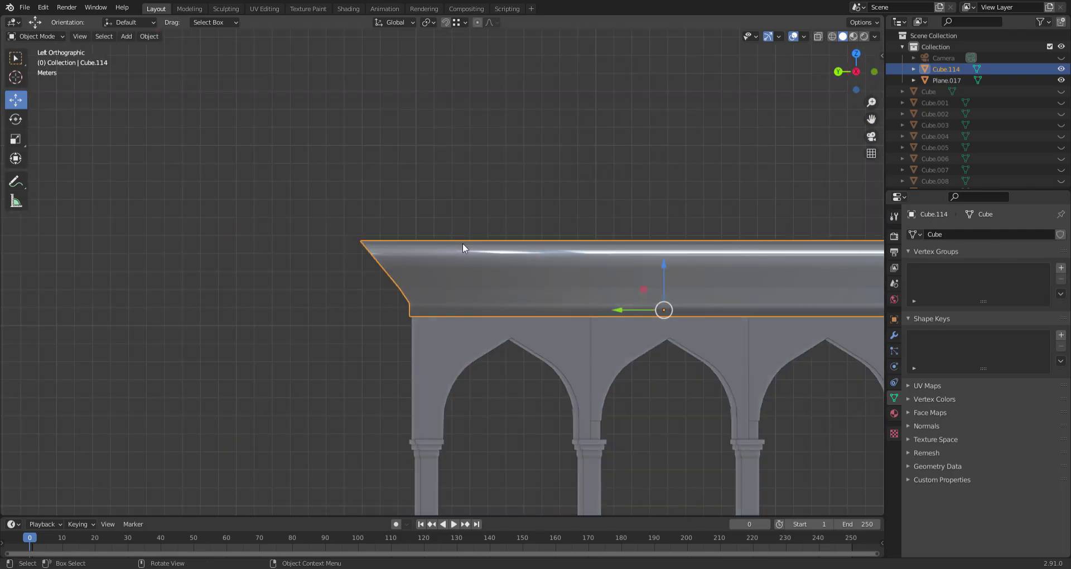
scroll(397, 243, down, 1)
scroll(389, 242, up, 3)
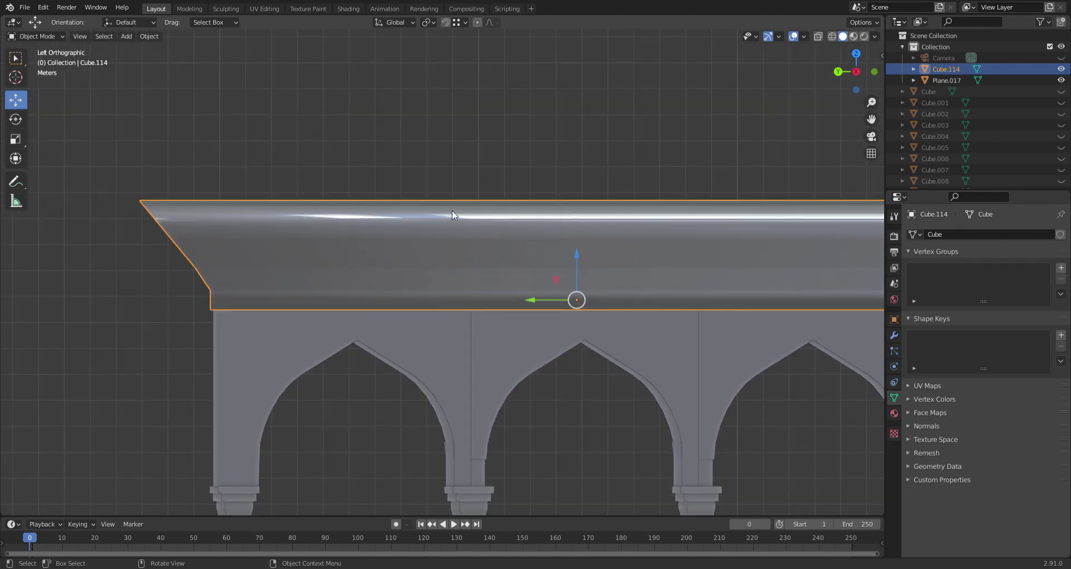
key(s)
key(z)
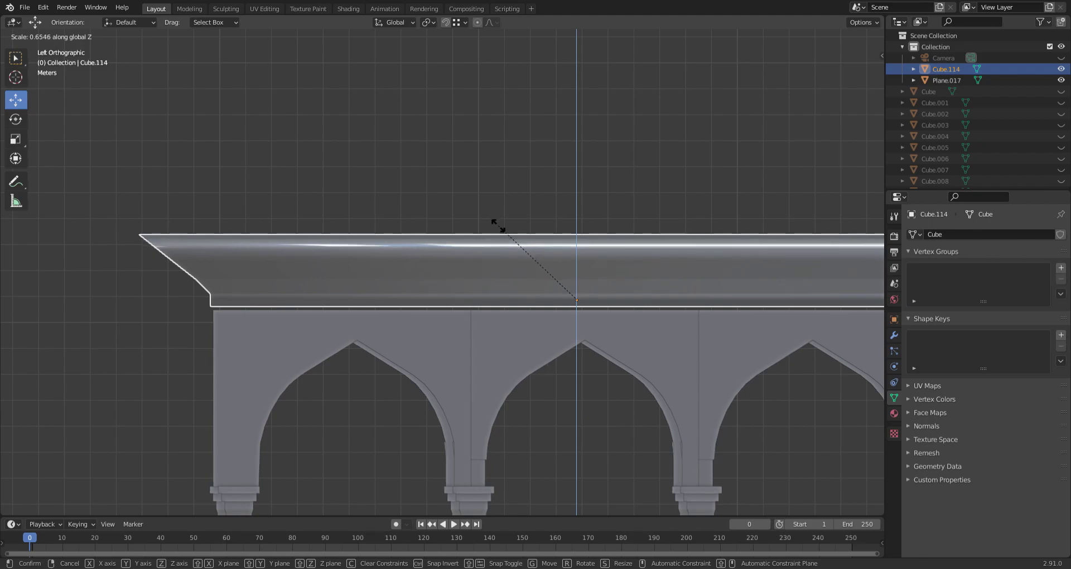
click(498, 225)
key(g)
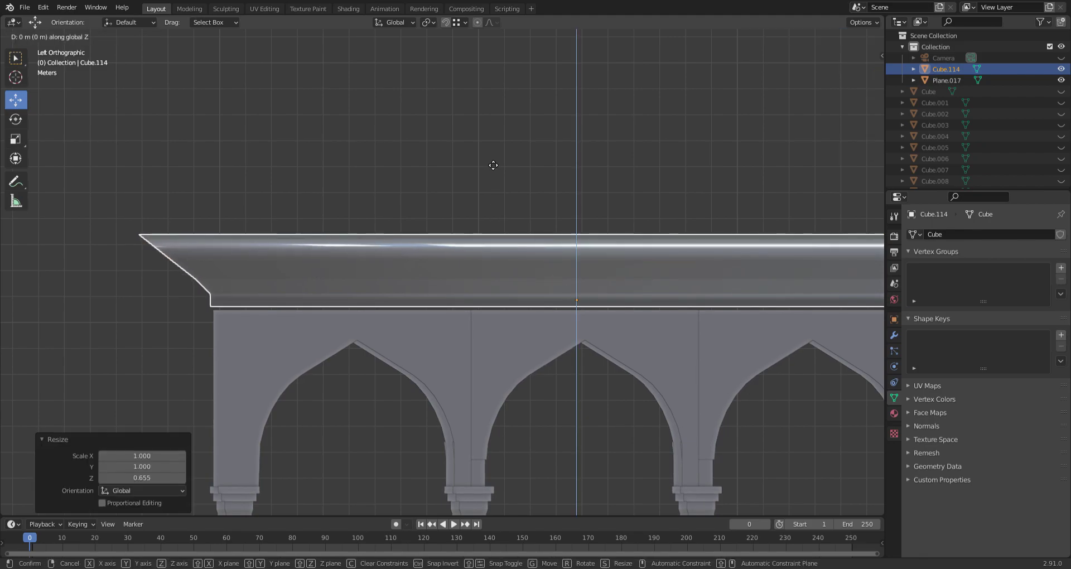
key(z)
click(485, 167)
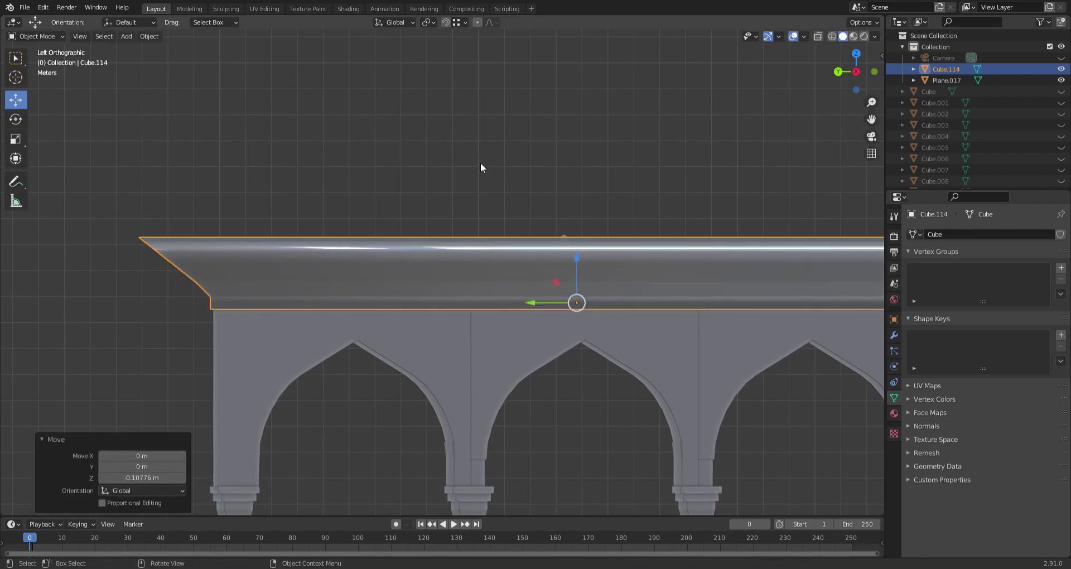
Deselect the roof, inspect its flared cornice from several angles, and save the file
scroll(480, 162, down, 3)
middle_drag(462, 213, 626, 304)
click(626, 304)
scroll(380, 288, up, 4)
middle_drag(380, 288, 535, 227)
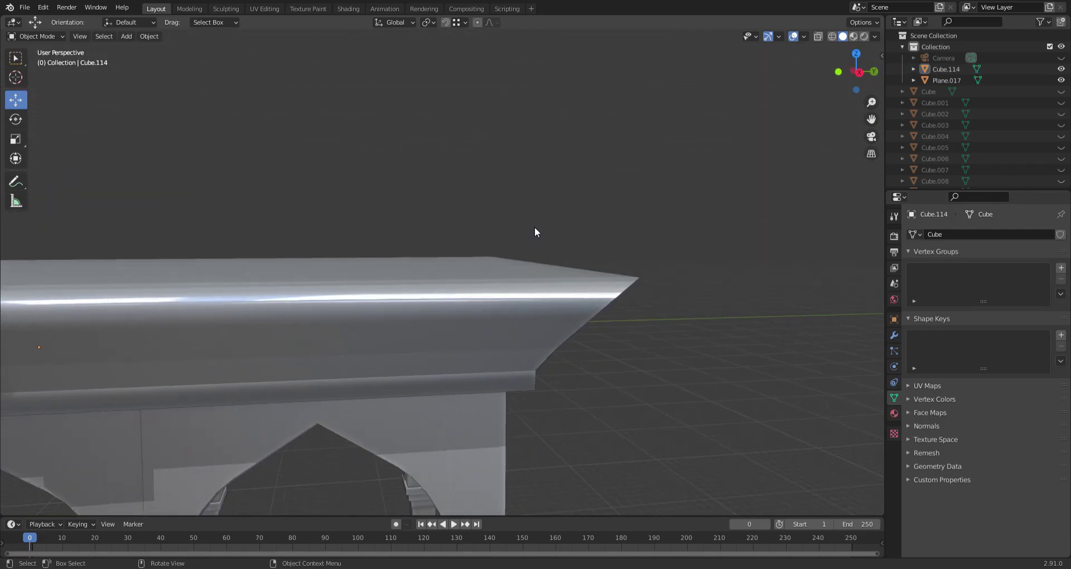
scroll(535, 227, down, 5)
middle_drag(389, 263, 595, 275)
scroll(403, 283, up, 5)
key(ctrl+s)
Unhide the rest of the scene, save the file, and inspect the roofed arcade among the surrounding buildings
middle_drag(410, 266, 409, 318)
scroll(409, 277, down, 10)
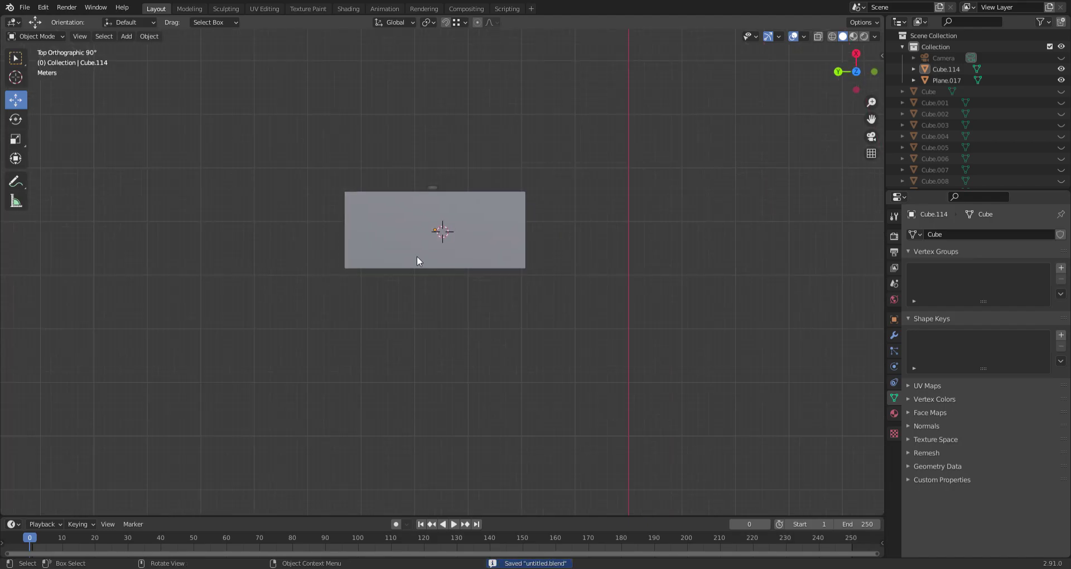
scroll(424, 253, up, 10)
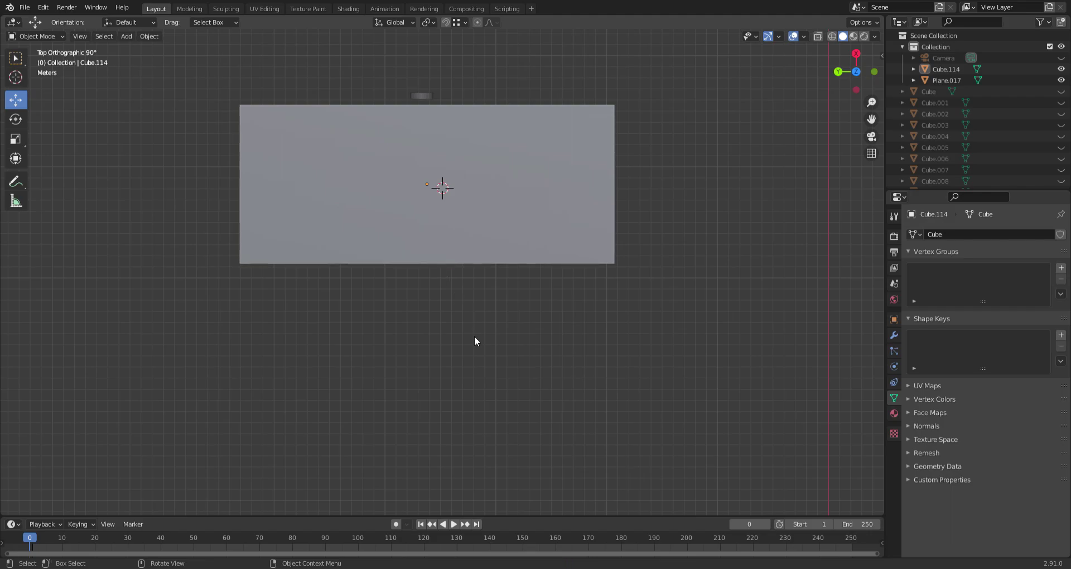
middle_drag(474, 336, 490, 201)
key(ctrl+s)
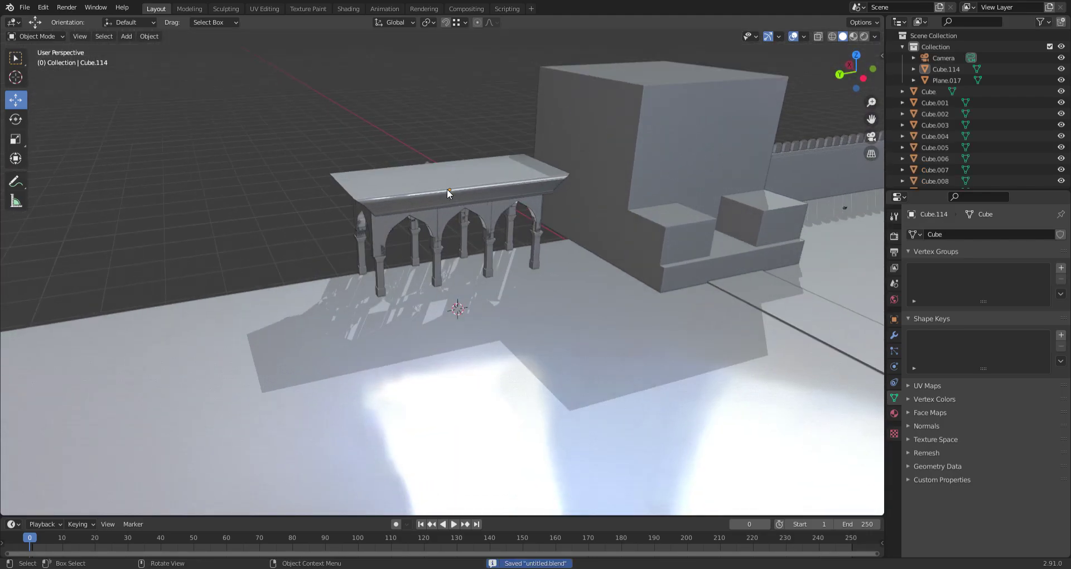
scroll(444, 167, up, 6)
middle_drag(444, 166, 484, 237)
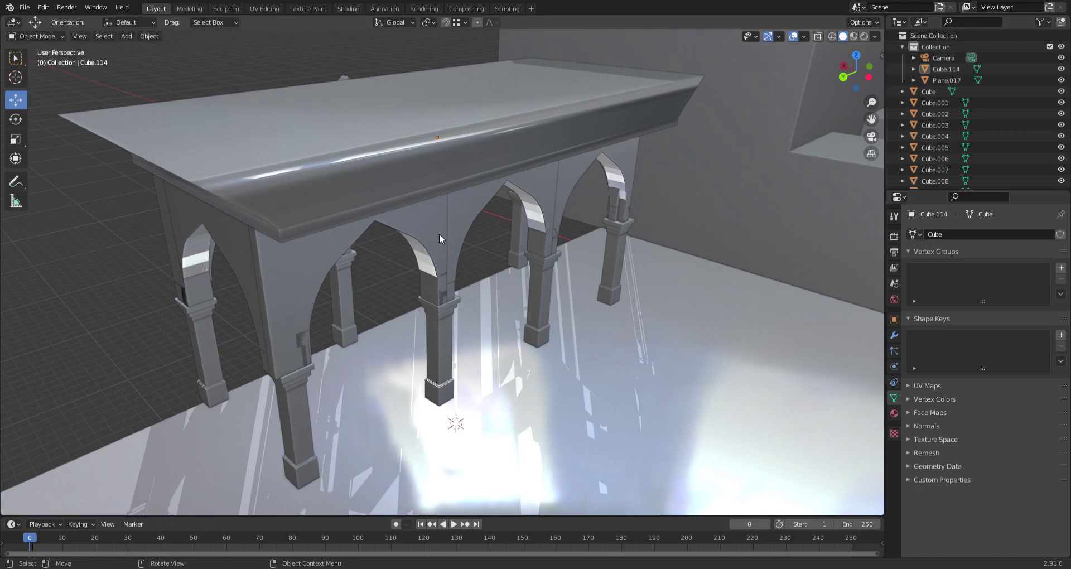
middle_drag(437, 239, 412, 235)
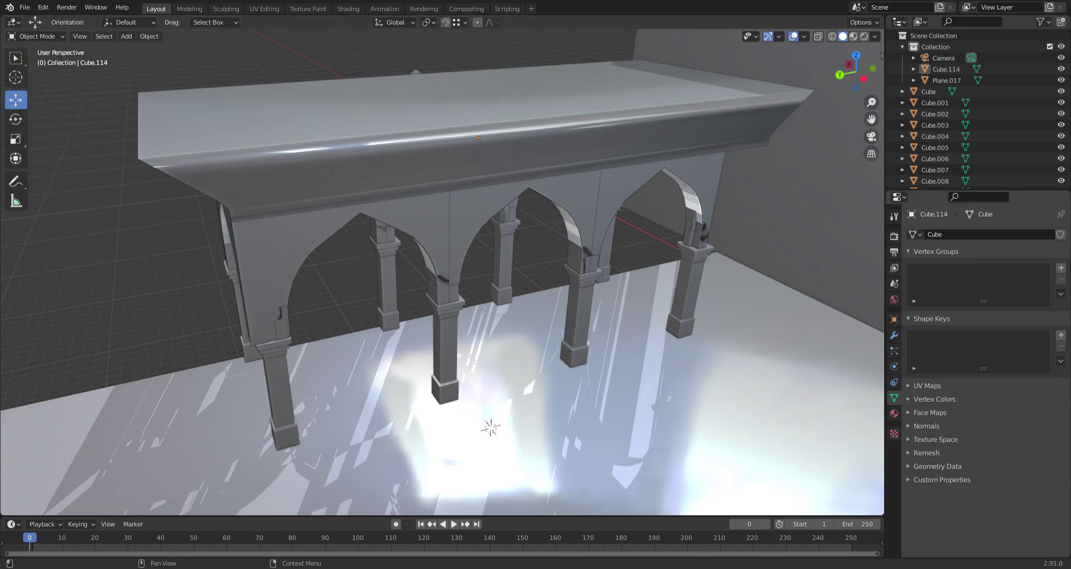
Add a cube at the 3D cursor on the roof's long edge and scale it by 18.093 along Y
middle_drag(562, 243, 578, 259)
alt+middle_drag(450, 229, 439, 250)
scroll(391, 329, up, 4)
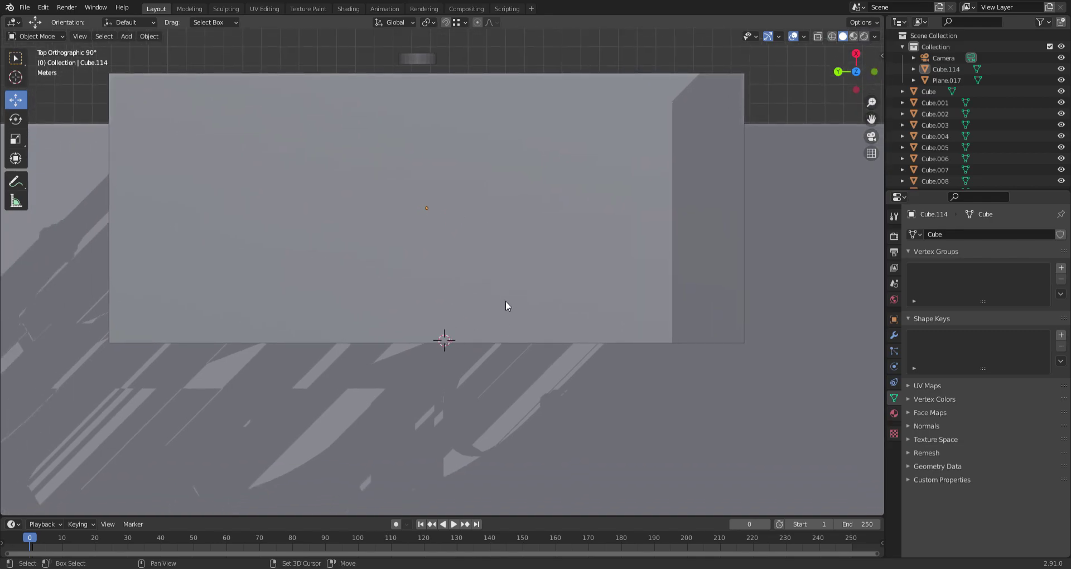
key(shift+a)
mouse_move(505, 300)
click(557, 308)
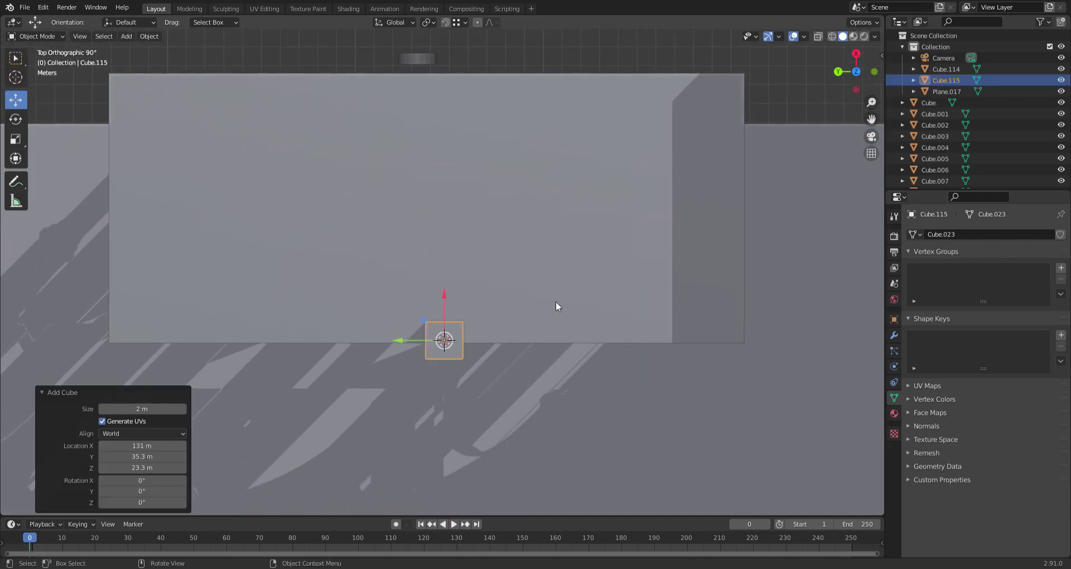
key(s)
key(y)
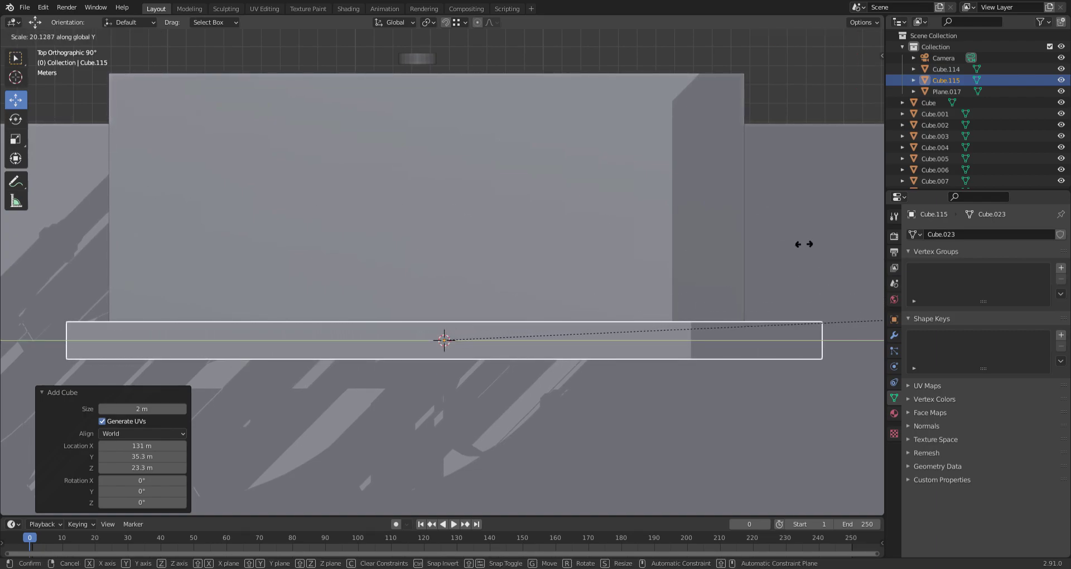
click(593, 221)
Shift the long bar about 0.861 m along Y and flatten it along Z into a thin slab
key(g)
key(y)
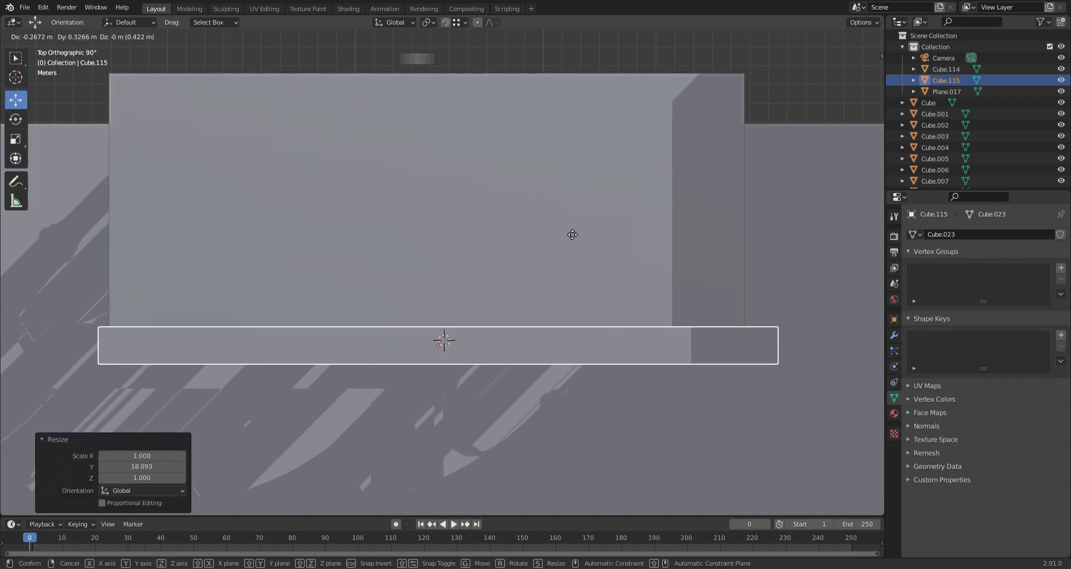
click(562, 234)
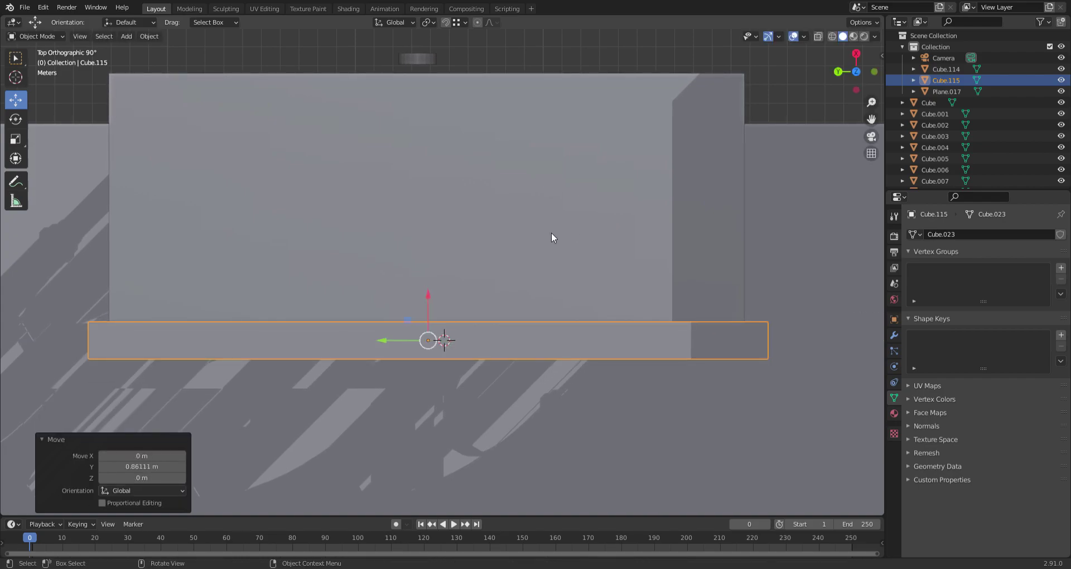
middle_drag(470, 263, 399, 193)
scroll(423, 200, up, 5)
key(s)
key(z)
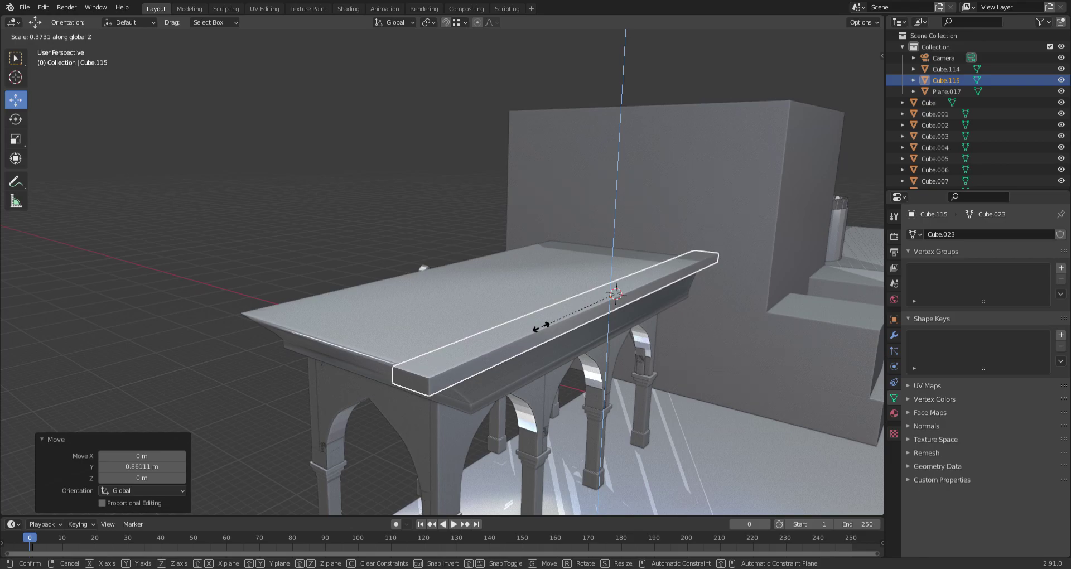
click(574, 311)
Extrude the slab's outer long side face about 1.961 m outward and lower it about 0.596 m along Z
middle_drag(565, 313, 417, 289)
key(Tab)
click(307, 282)
middle_drag(306, 282, 375, 302)
key(e)
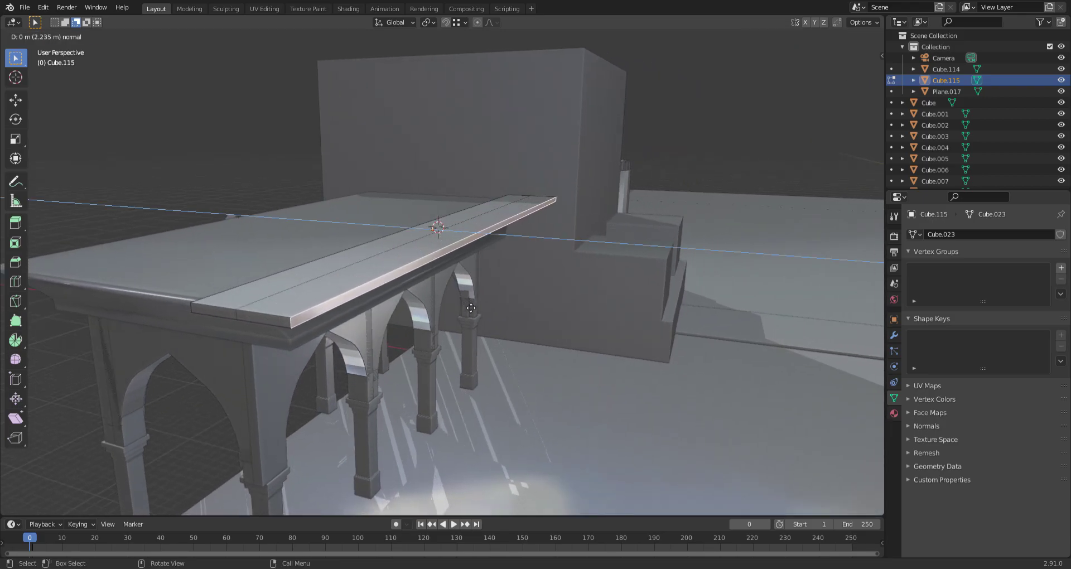
click(466, 308)
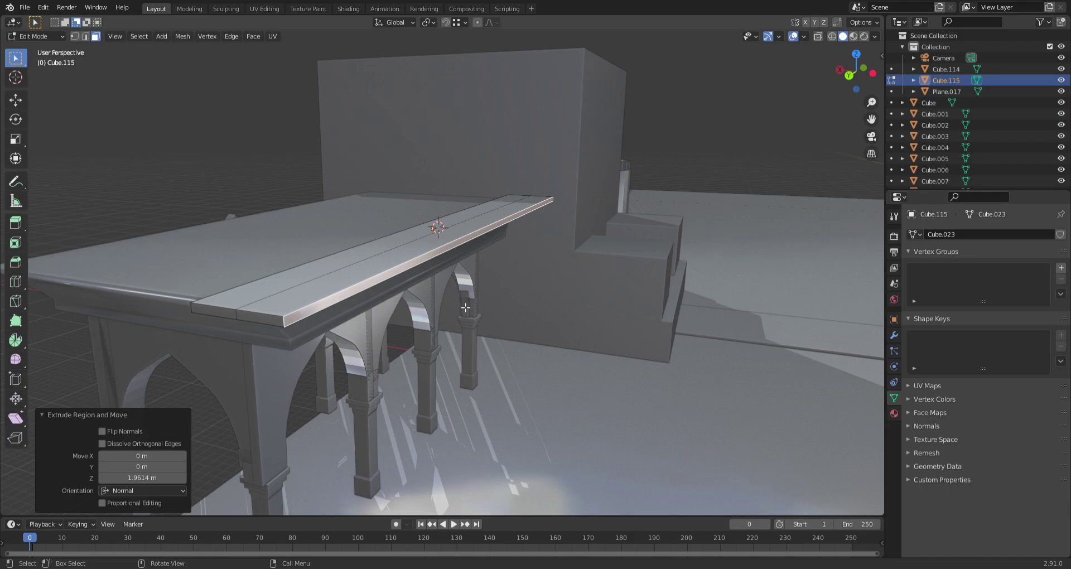
key(g)
key(z)
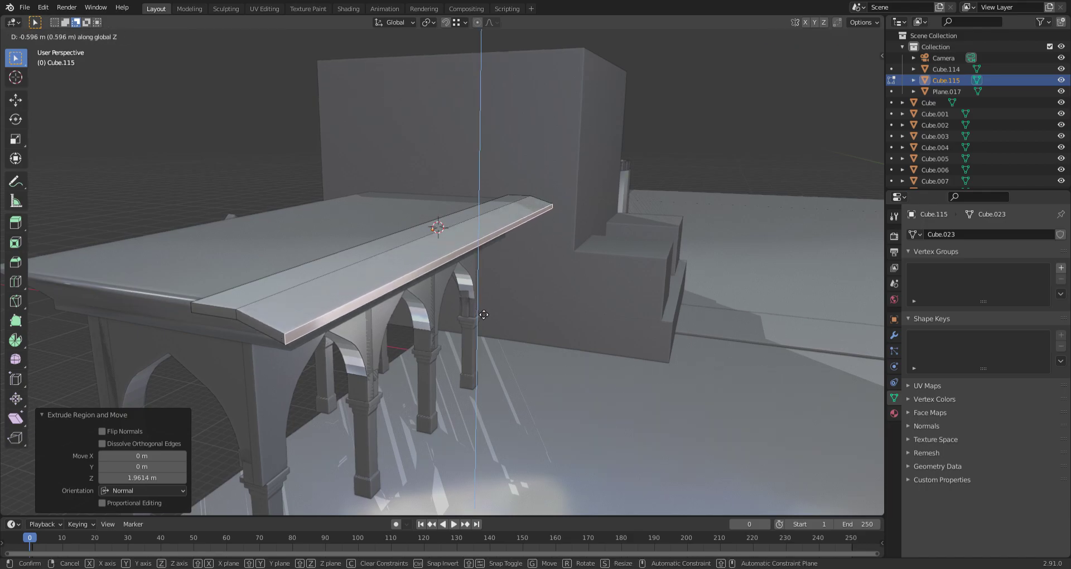
click(483, 315)
Pull the extruded outer face back about 0.966 m along X to steepen the slope
middle_drag(484, 315, 441, 284)
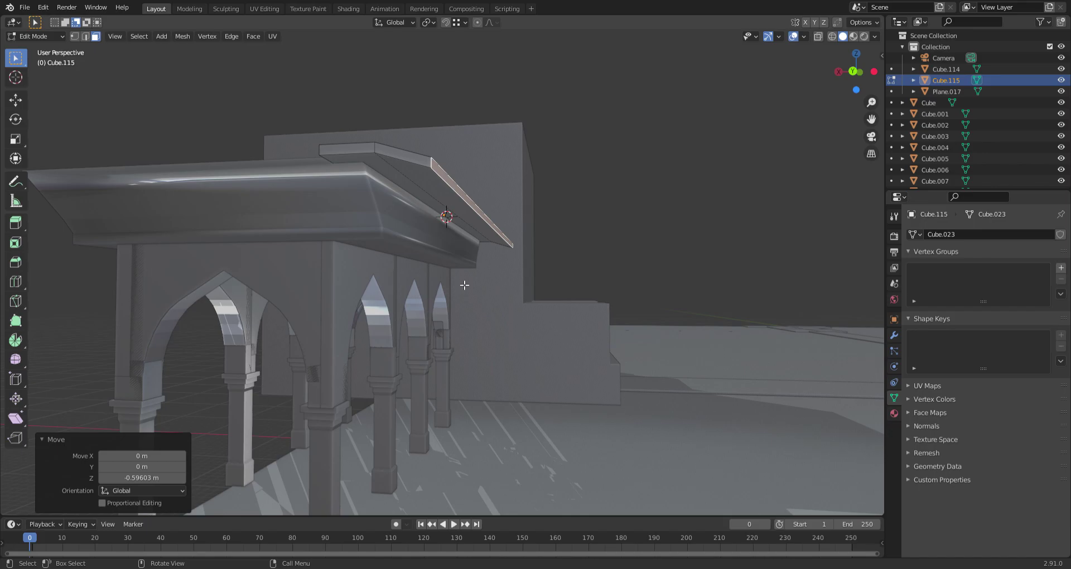
key(ctrl+KP_3)
key(ctrl+KP_1)
scroll(478, 268, up, 2)
shift+middle_drag(475, 267, 427, 264)
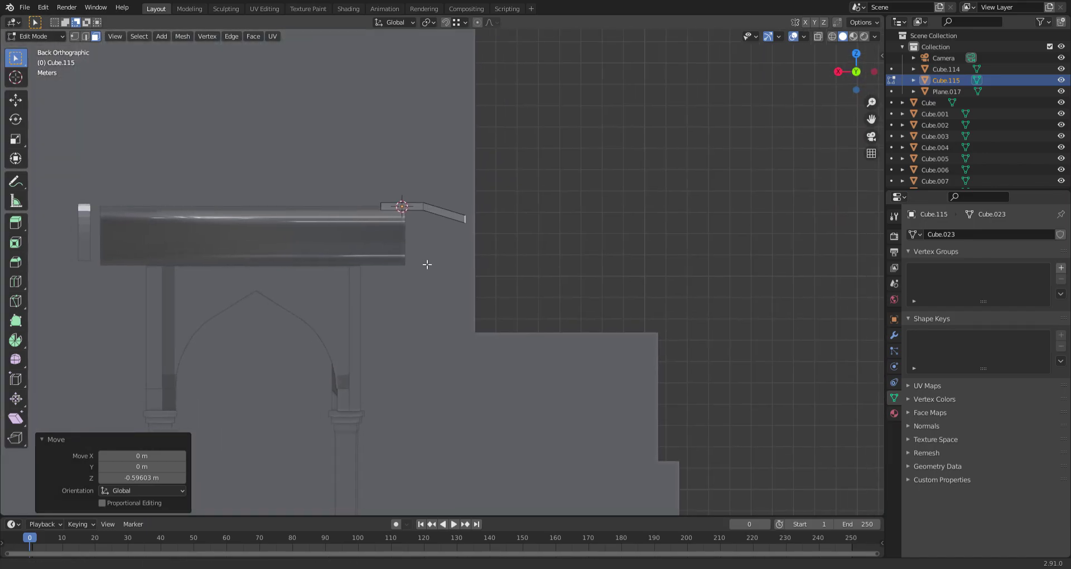
scroll(486, 262, up, 2)
key(g)
key(y)
key(y)
key(x)
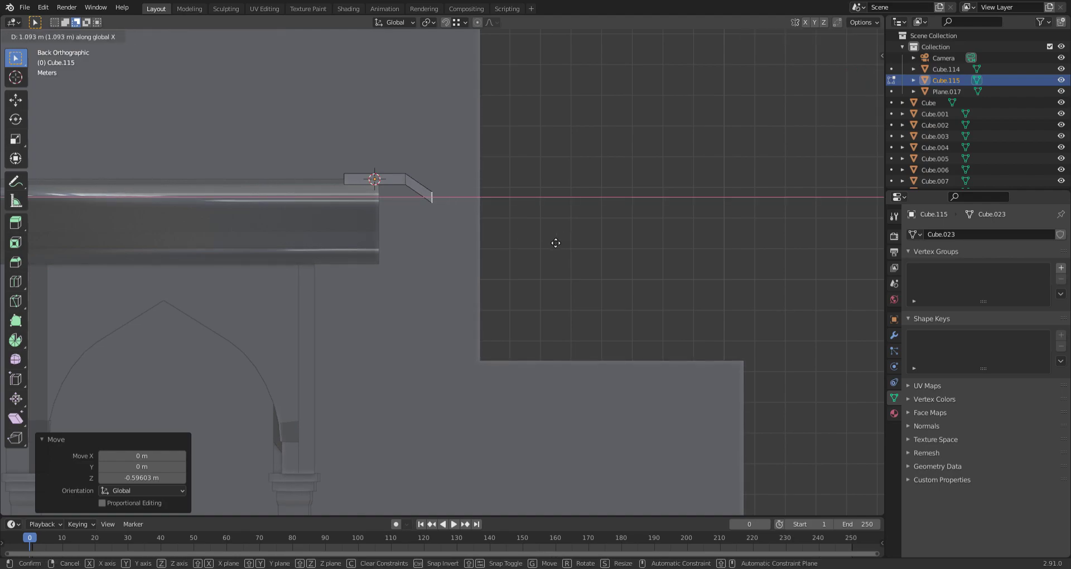
click(557, 243)
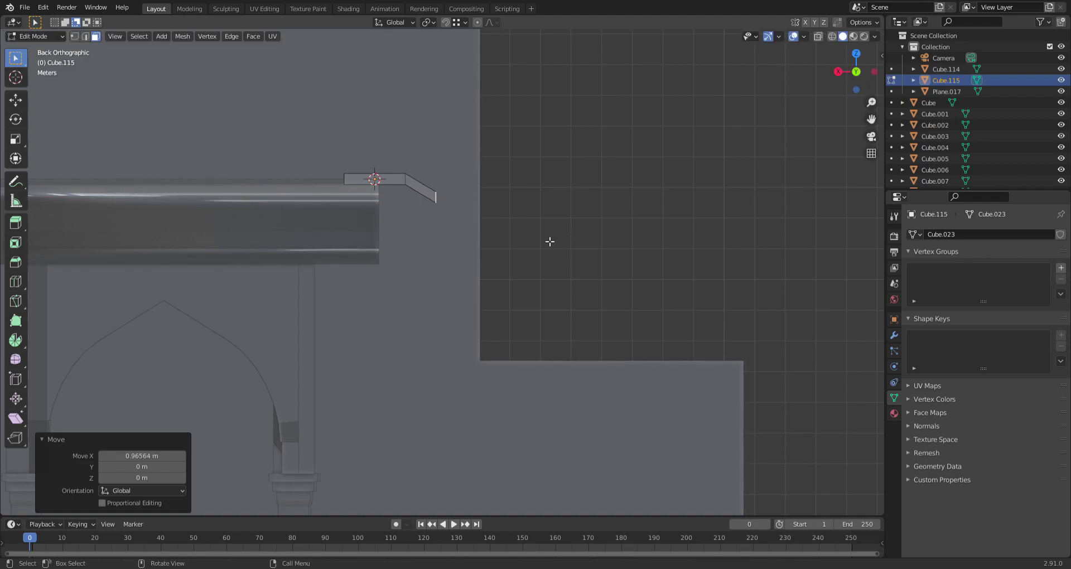
Extrude the outer face another 1.512 m or so and lower it about 0.893 m to continue the slope
key(e)
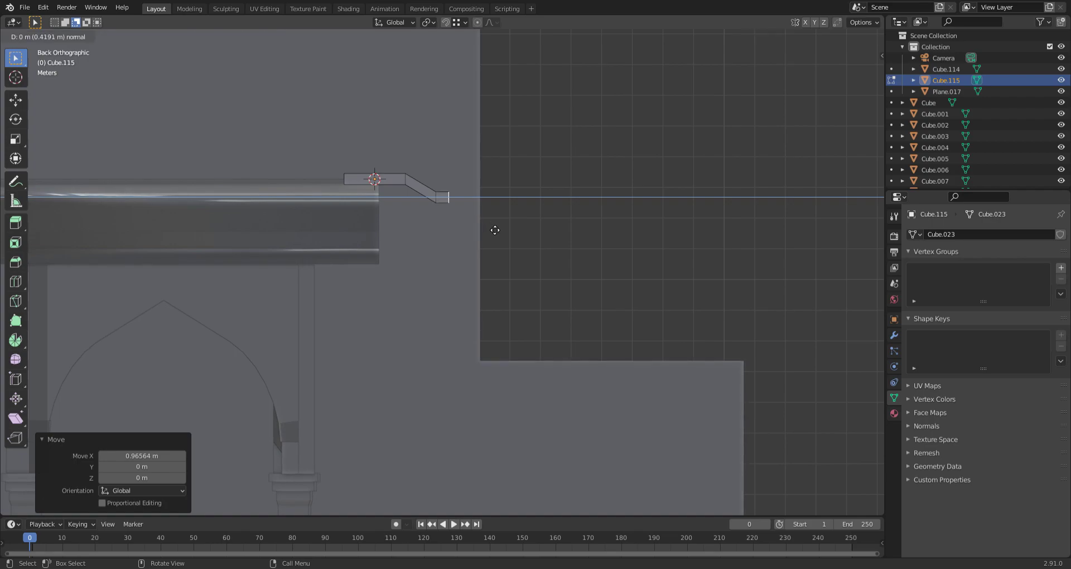
click(527, 256)
key(s)
key(z)
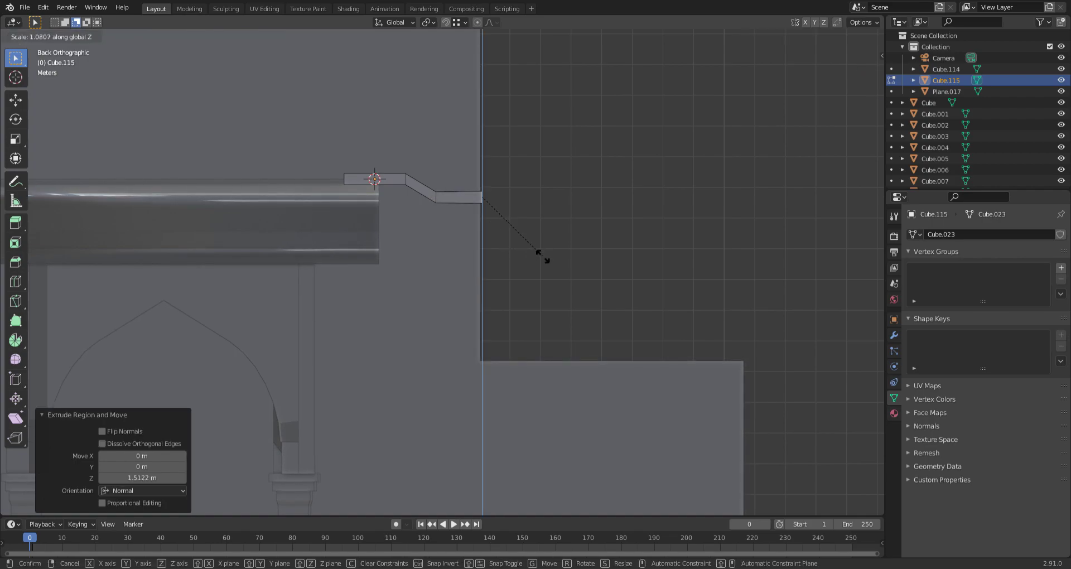
right_click(557, 319)
key(g)
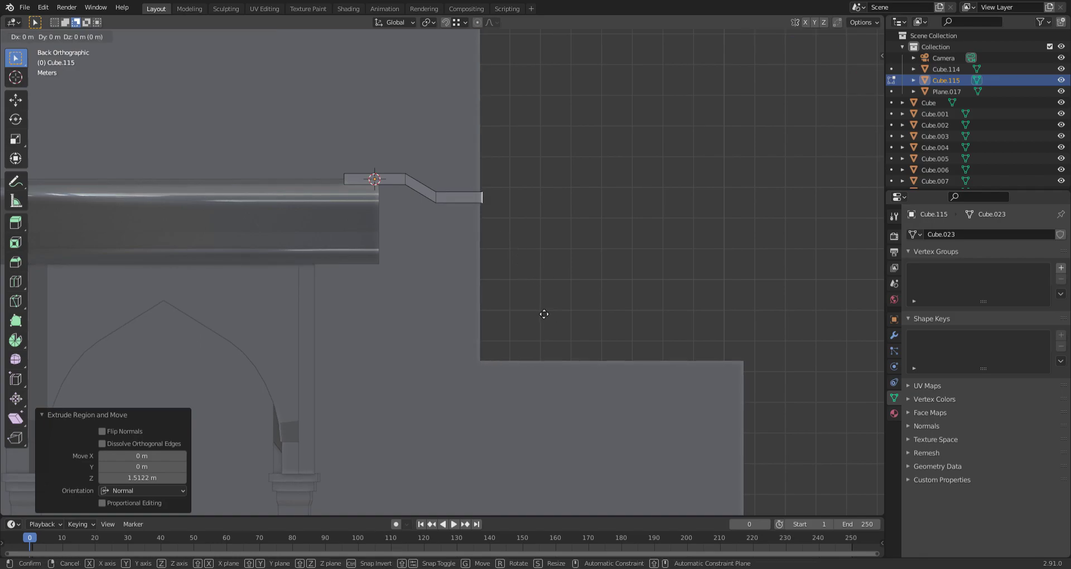
key(z)
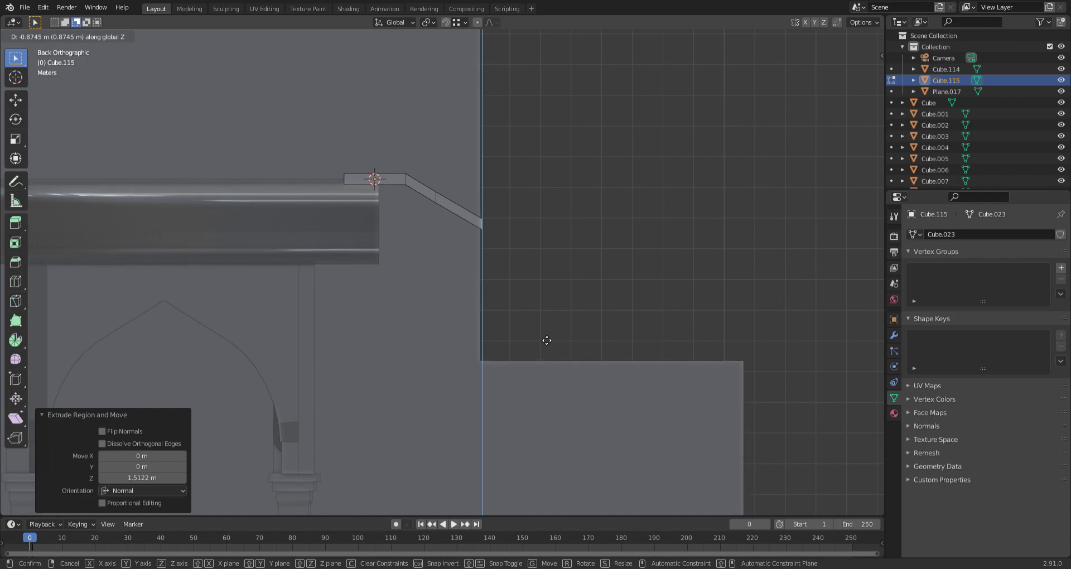
click(545, 341)
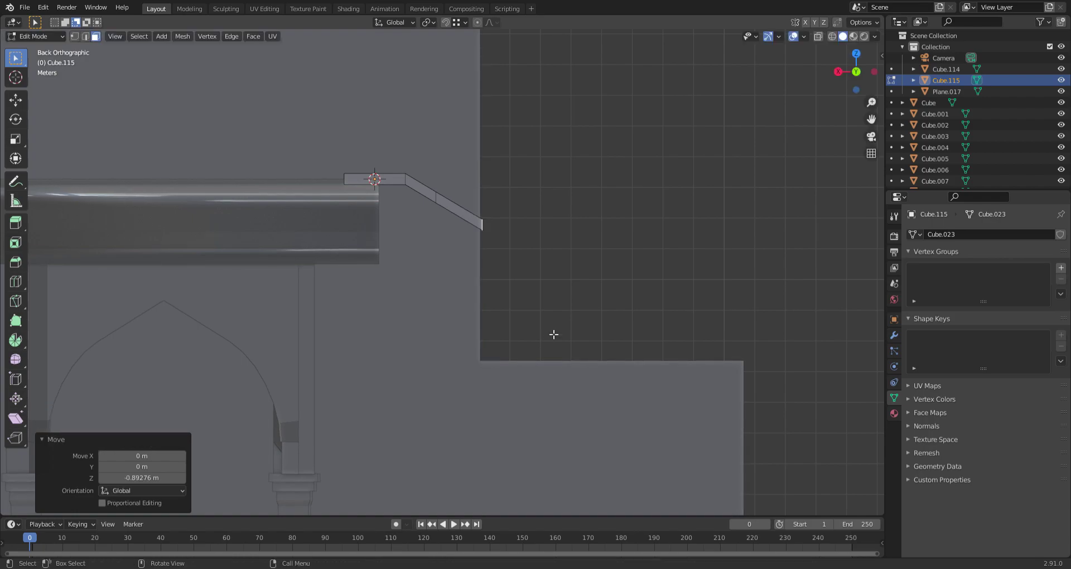
Return to Object Mode and shade the sloping awning smooth
middle_drag(455, 281, 507, 266)
scroll(513, 253, down, 3)
key(Tab)
scroll(444, 305, up, 4)
mouse_move(437, 306)
middle_down()
mouse_move(420, 274)
mouse_move(420, 312)
mouse_move(438, 341)
mouse_move(453, 310)
mouse_move(471, 312)
mouse_move(450, 350)
mouse_move(440, 332)
mouse_move(457, 351)
mouse_move(534, 299)
mouse_move(379, 306)
middle_up()
right_click(421, 315)
click(411, 315)
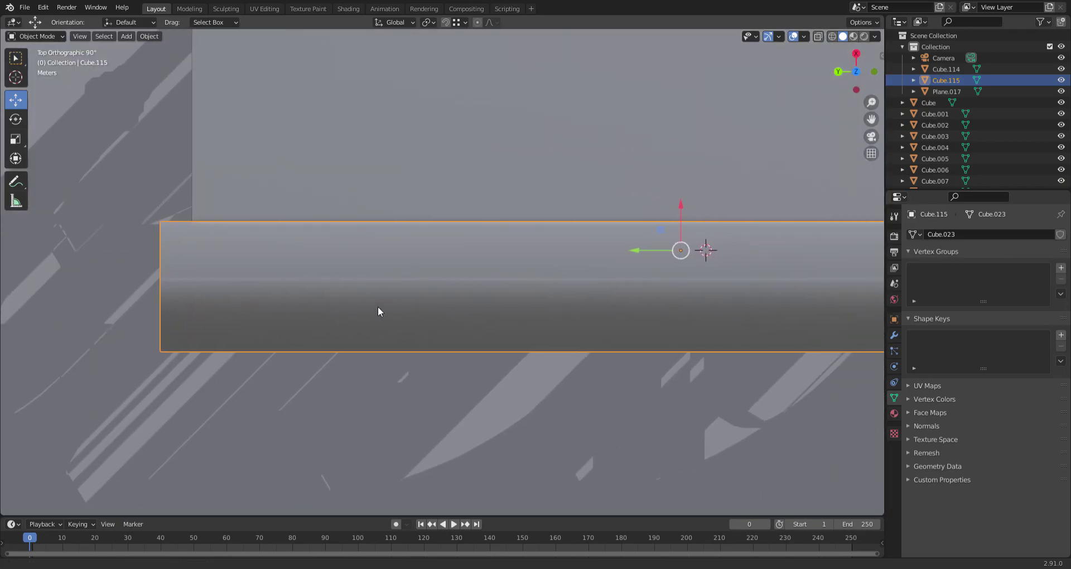
Examine the awning's fit on the roof in wireframe and solid shading from several angles
click(831, 36)
scroll(494, 193, down, 6)
scroll(428, 293, up, 4)
mouse_move(494, 193)
shift+middle_down()
mouse_move(433, 230)
mouse_move(464, 109)
mouse_move(547, 97)
mouse_move(554, 125)
shift+middle_up()
click(842, 36)
scroll(539, 124, up, 1)
scroll(554, 125, down, 6)
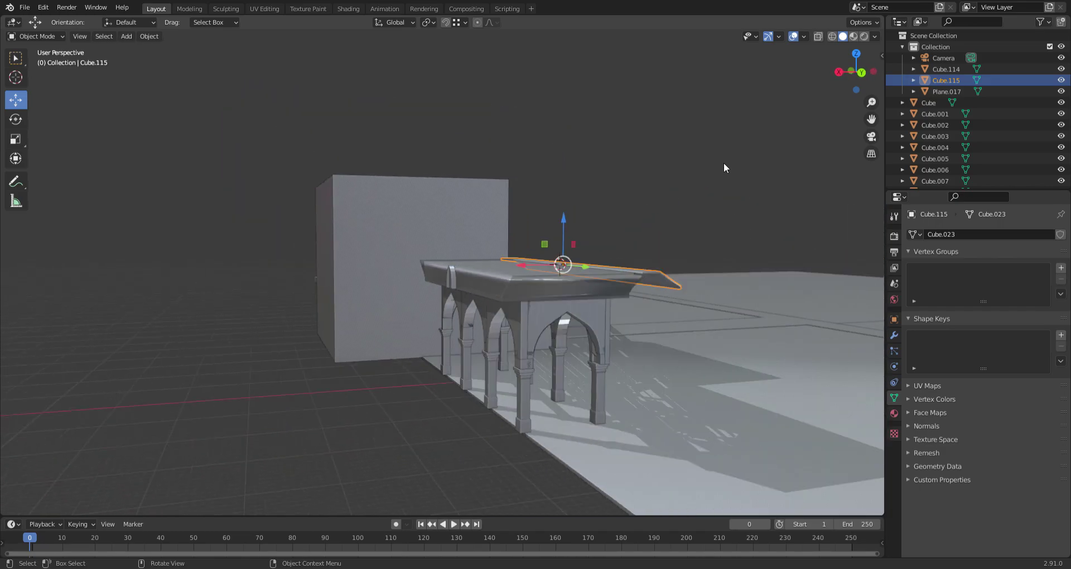
middle_drag(608, 309, 411, 296)
key(KP_5)
shift+middle_drag(373, 170, 461, 249)
scroll(461, 249, up, 9)
shift+middle_drag(373, 141, 525, 402)
scroll(524, 401, up, 3)
Scale the awning by 0.945 along Y and shift it about 0.06 m along Y to line up with the roof's ends
key(s)
key(y)
click(524, 216)
middle_drag(540, 214, 519, 200)
key(ctrl+KP_3)
alt+middle_drag(478, 240, 555, 206)
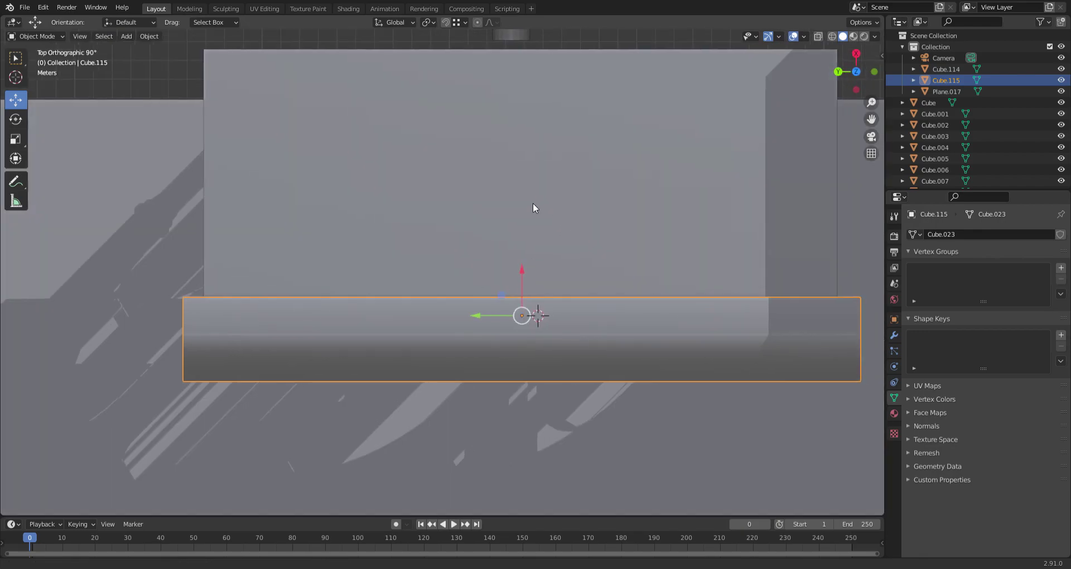
key(s)
key(y)
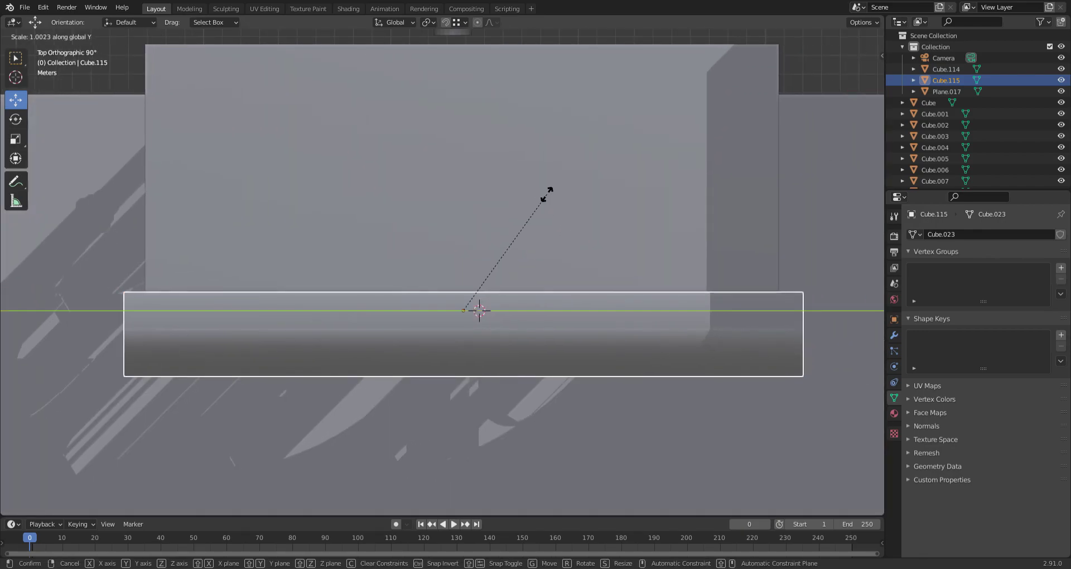
click(533, 194)
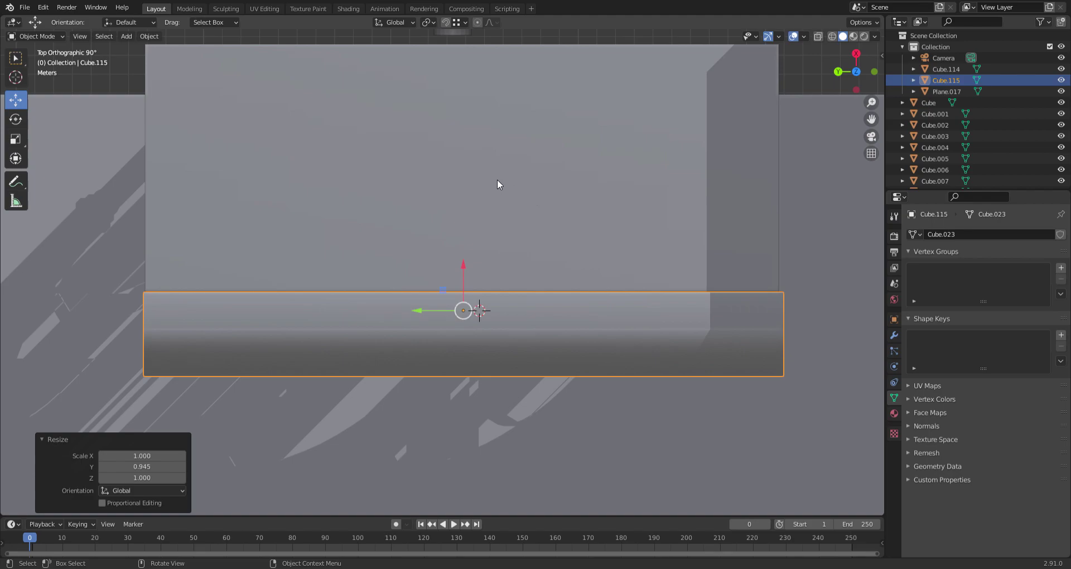
key(g)
key(y)
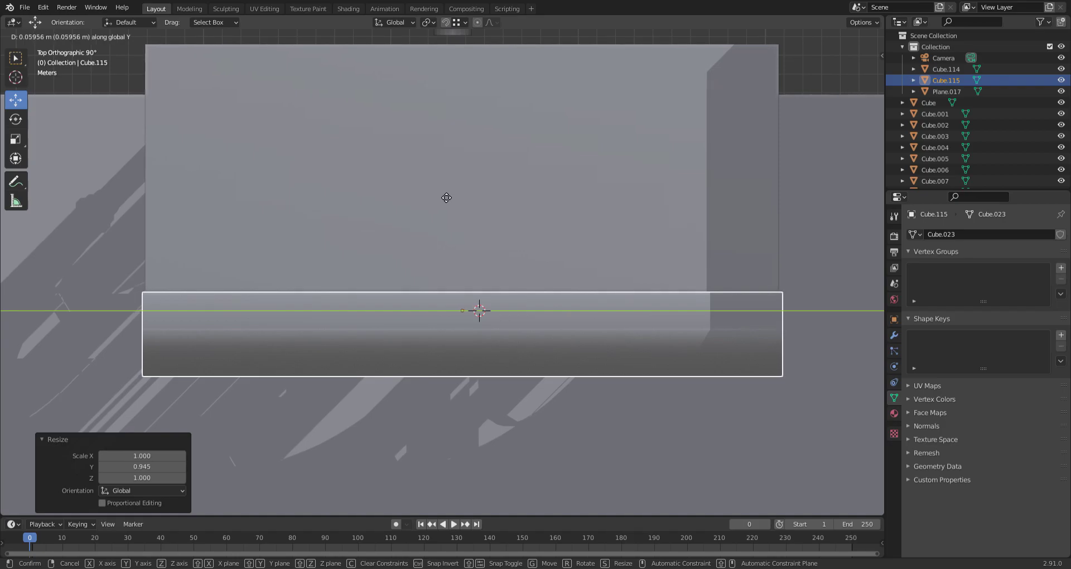
click(447, 198)
Narrow the awning by scaling it 0.76 along X
middle_drag(461, 201, 306, 167)
scroll(500, 264, up, 3)
middle_drag(500, 263, 624, 246)
click(490, 210)
key(s)
key(y)
key(Escape)
key(s)
key(x)
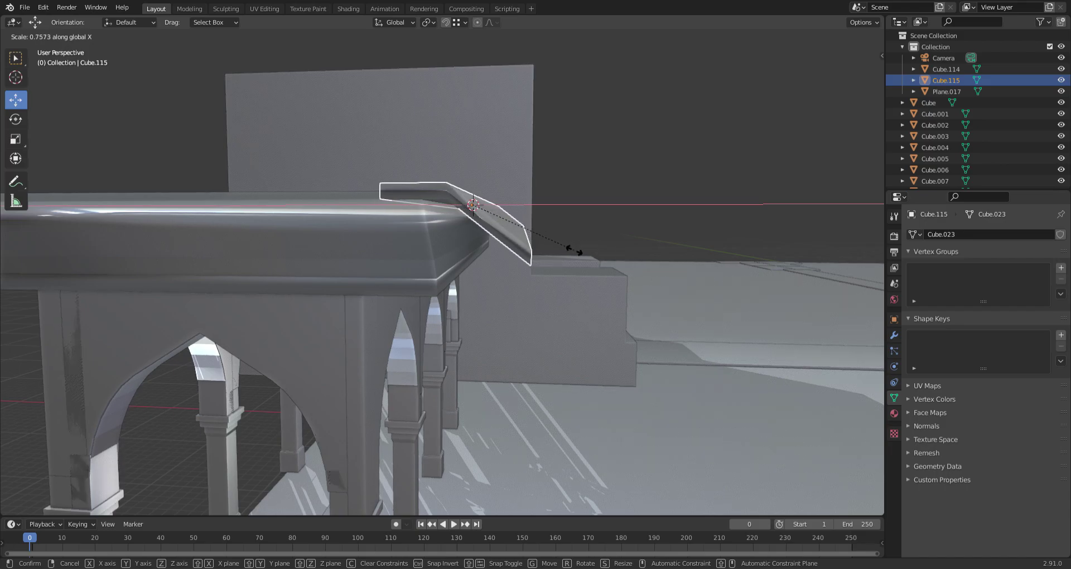
click(574, 252)
Examine the awning's profile against the roof's edge in a wireframe back view
mouse_move(561, 256)
middle_down()
mouse_move(471, 277)
mouse_move(551, 242)
mouse_move(578, 248)
mouse_move(533, 258)
mouse_move(577, 256)
middle_up()
scroll(517, 217, up, 4)
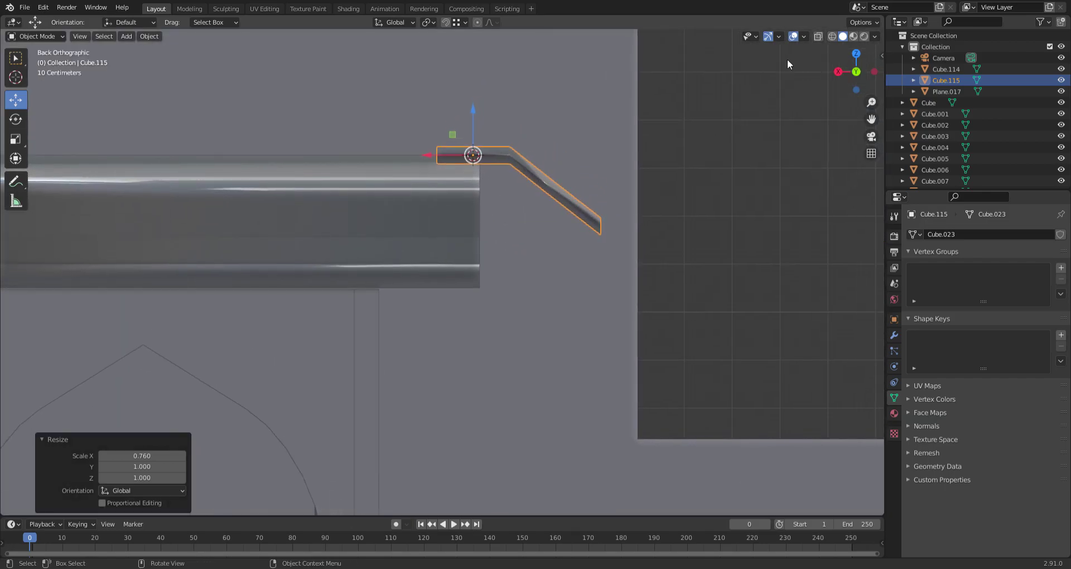
click(833, 37)
scroll(480, 182, up, 3)
shift+middle_drag(557, 170, 511, 273)
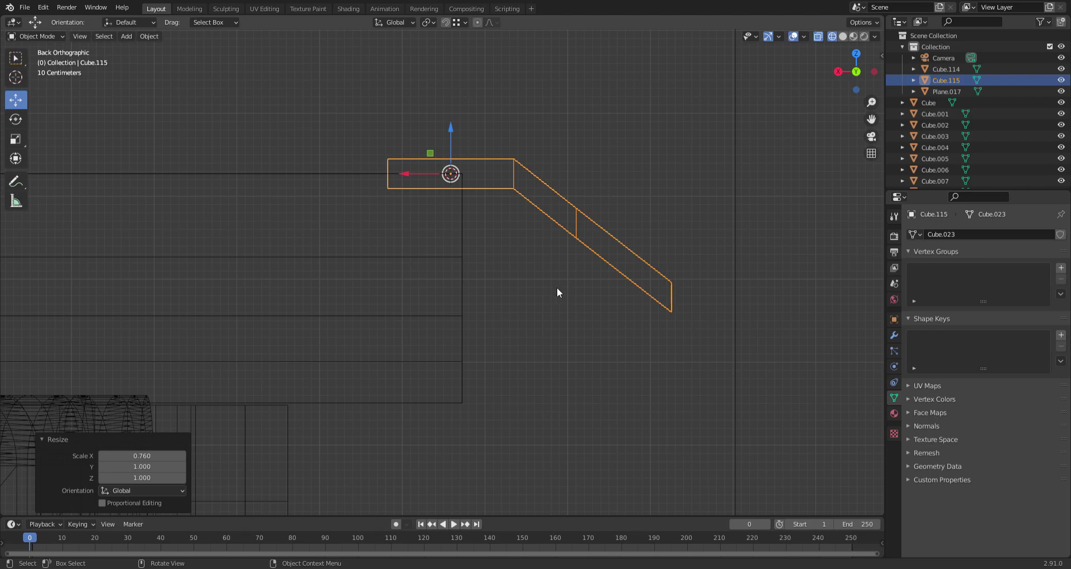
key(g)
key(y)
right_click(569, 311)
key(g)
key(z)
key(Escape)
key(g)
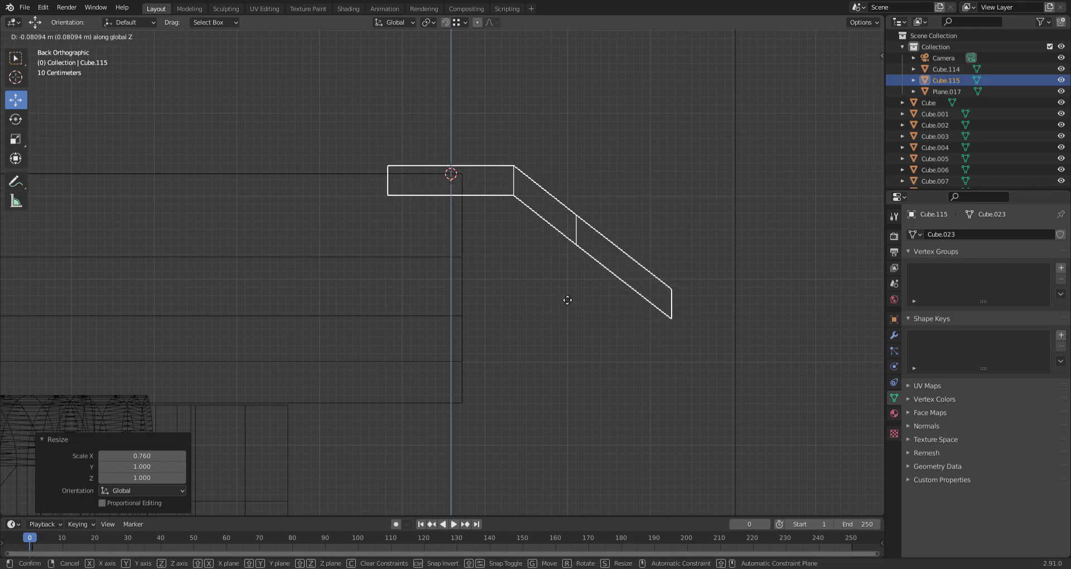
key(Escape)
Slide the awning outward along X so its inner end rests on the roof's rim, and restore solid shading
key(g)
key(x)
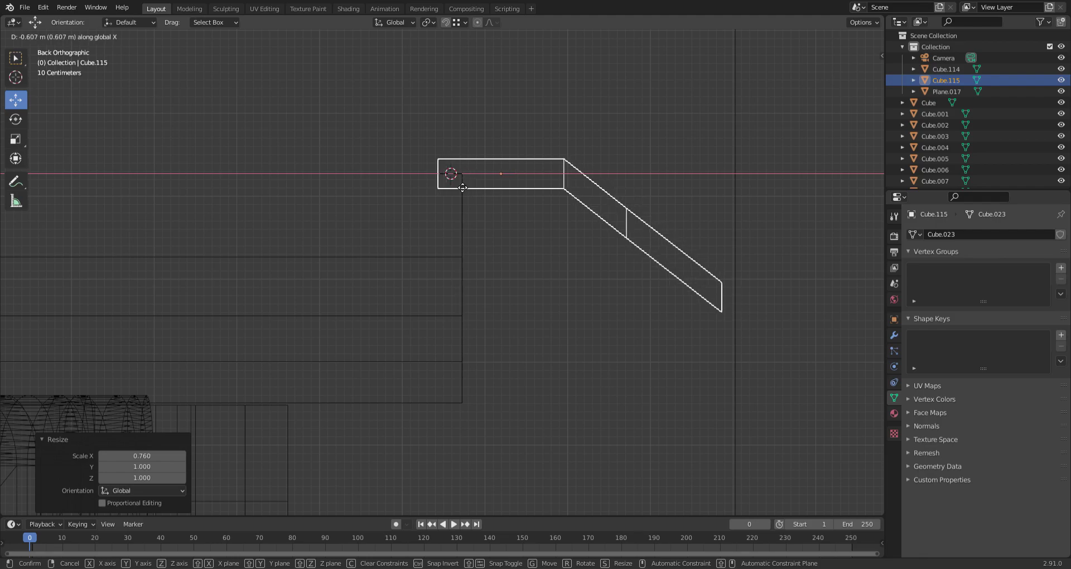
click(486, 220)
click(482, 215)
middle_drag(482, 215, 452, 305)
scroll(452, 299, down, 5)
click(377, 319)
shift+middle_drag(378, 319, 592, 205)
click(841, 37)
Select the awning again and shade it flat
mouse_move(839, 38)
middle_down()
mouse_move(606, 186)
mouse_move(328, 145)
mouse_move(500, 174)
mouse_move(608, 139)
middle_up()
scroll(501, 225, up, 4)
scroll(658, 143, up, 1)
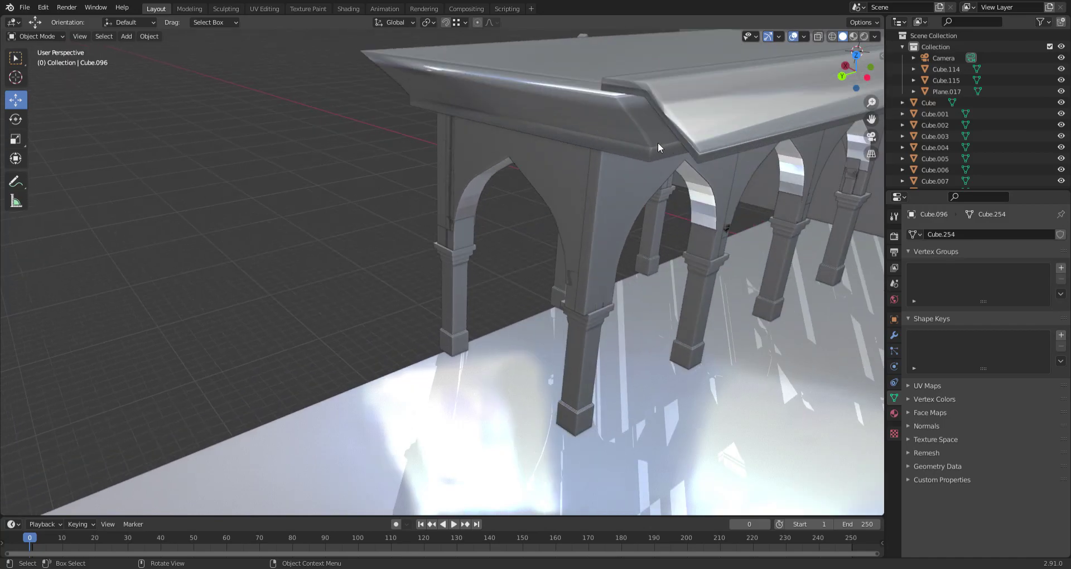
click(700, 116)
middle_drag(701, 116, 448, 230)
scroll(667, 105, up, 4)
scroll(628, 129, down, 2)
scroll(519, 198, up, 3)
right_click(474, 143)
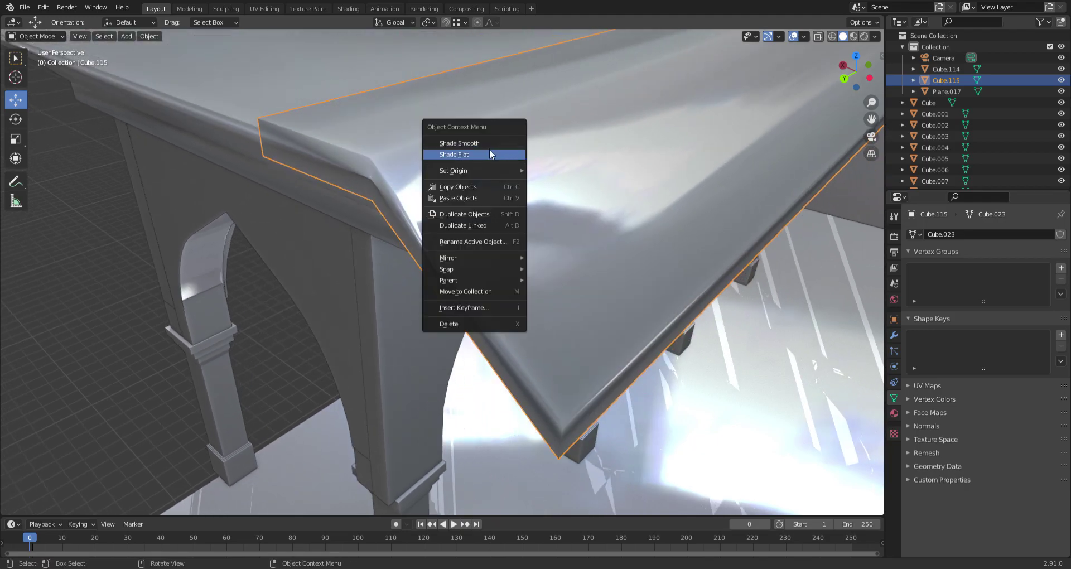
click(490, 154)
middle_drag(497, 172, 563, 125)
key(s)
key(z)
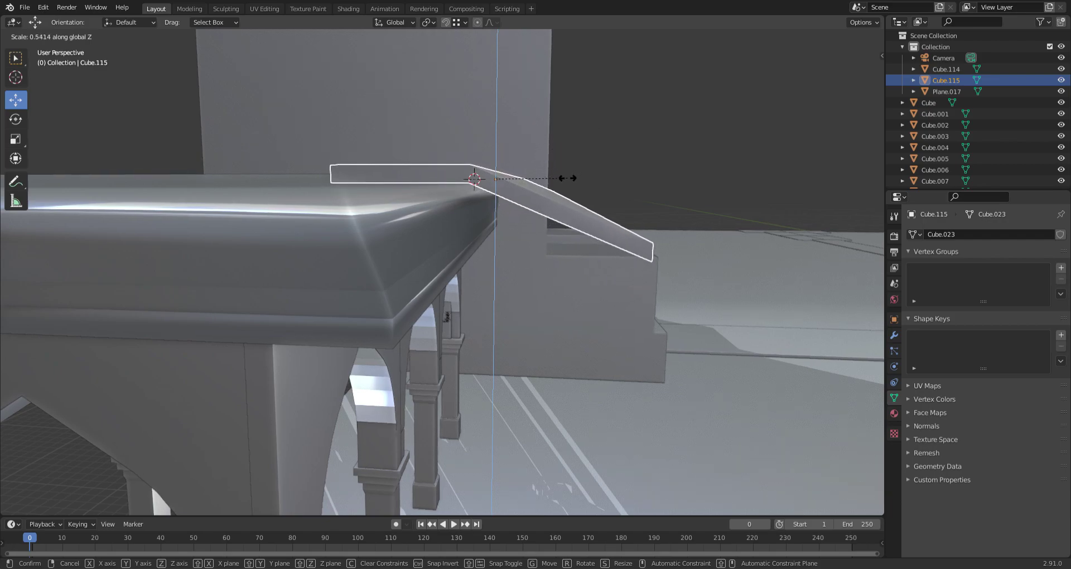
key(Escape)
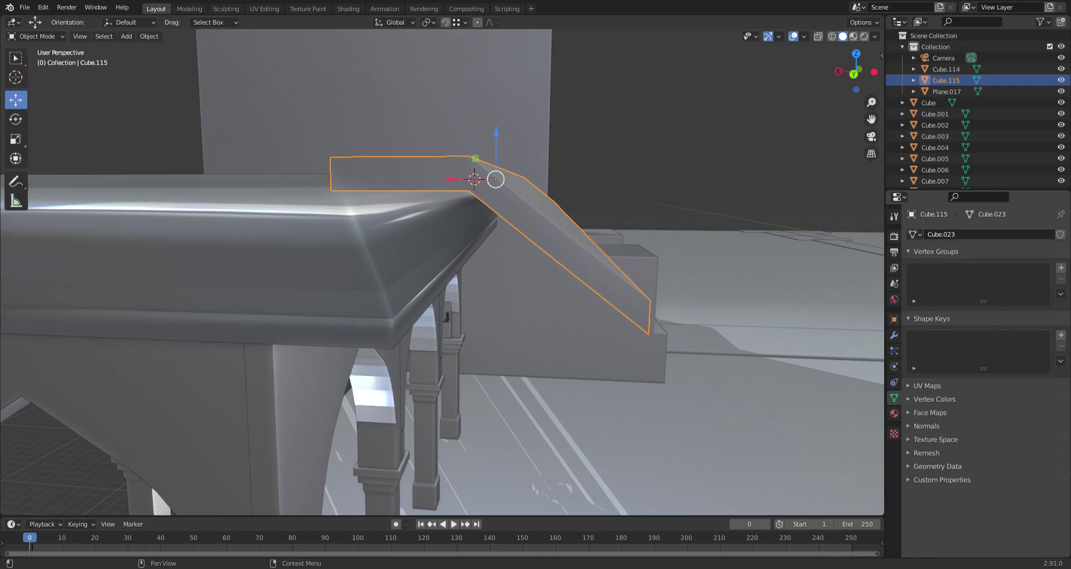
Hide the sloping awning and select the flared roof over the arcade
middle_drag(768, 272, 759, 279)
scroll(758, 280, down, 8)
scroll(491, 291, up, 6)
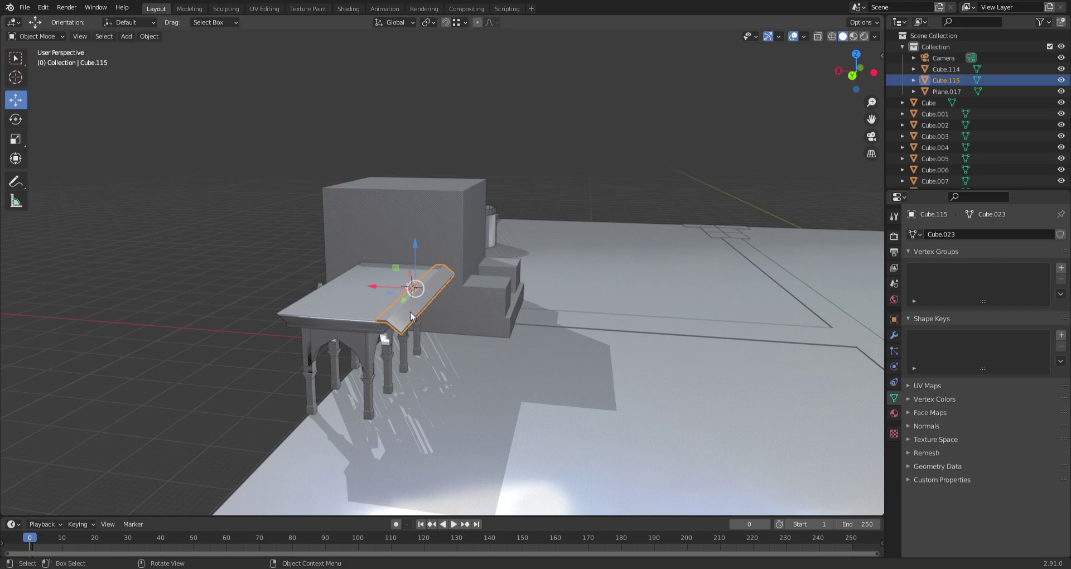
key(h)
click(347, 293)
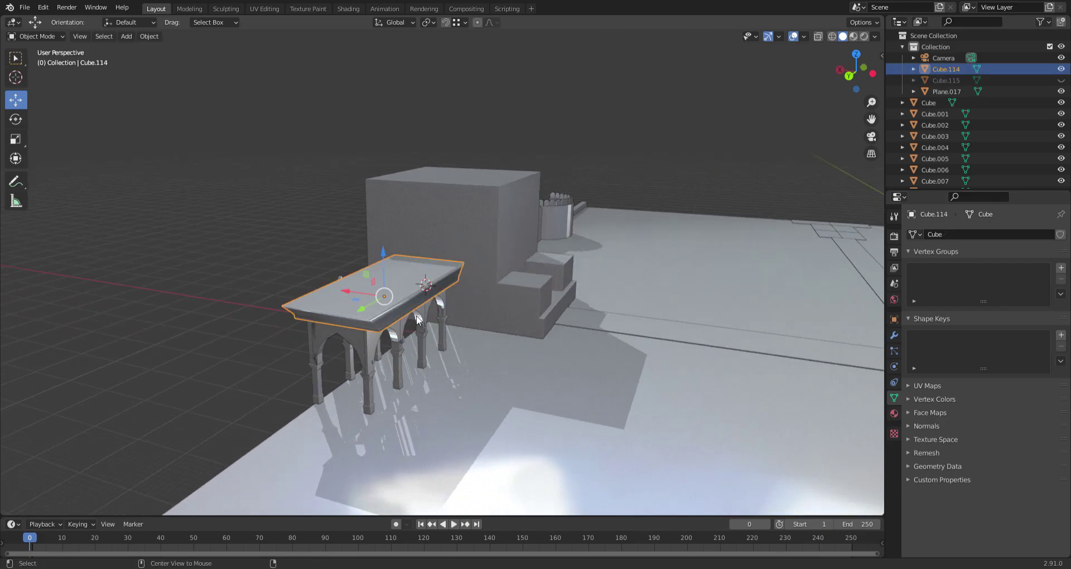
Try shortening the flared roof along Y to about 0.877 of its length in a wireframe top view
key(KP_1)
key(KP_7)
scroll(497, 146, up, 4)
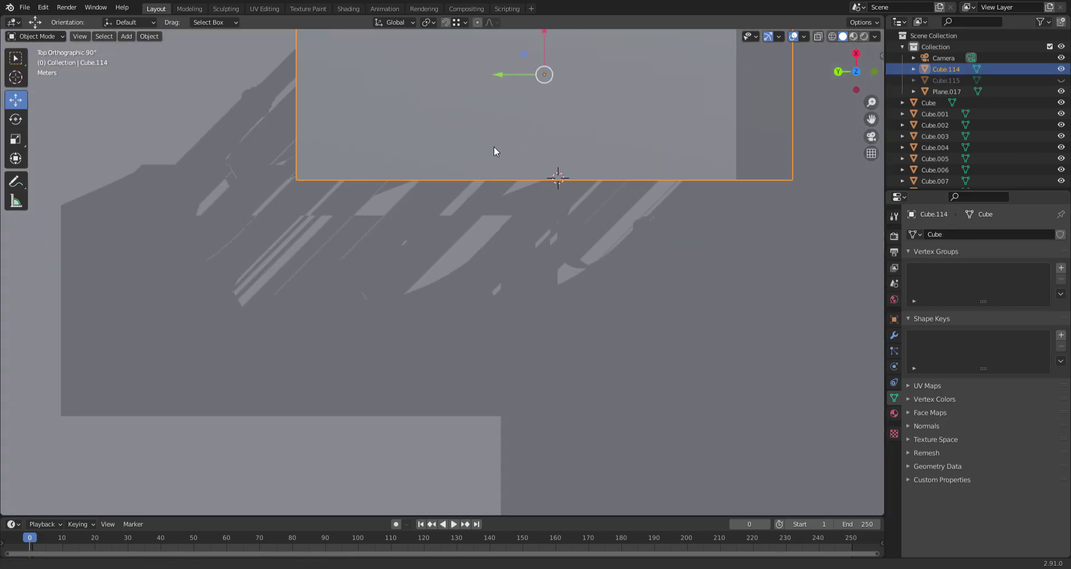
key(KP_Decimal)
click(832, 36)
scroll(578, 191, up, 2)
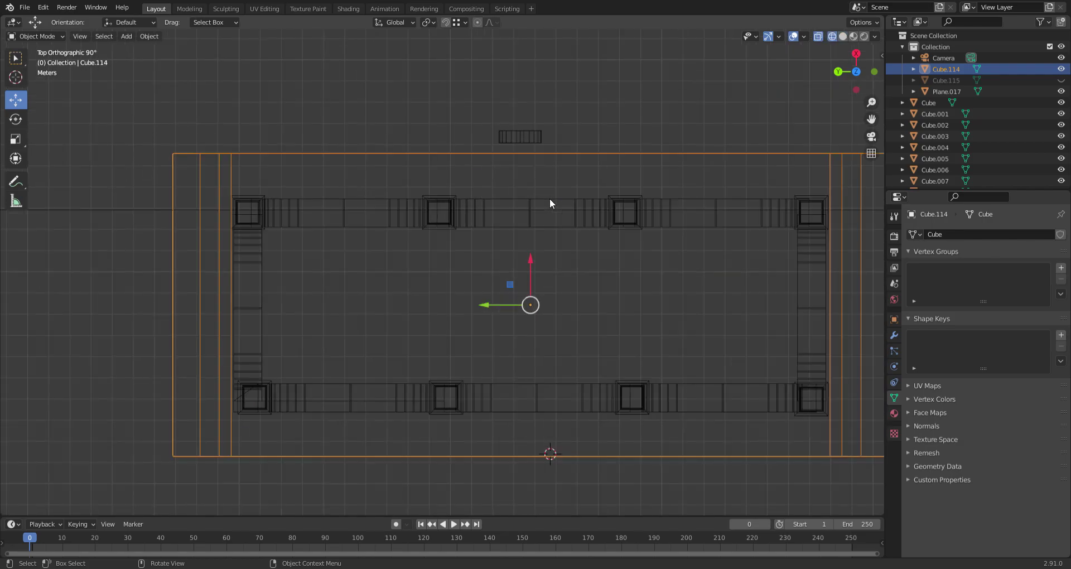
scroll(554, 199, down, 1)
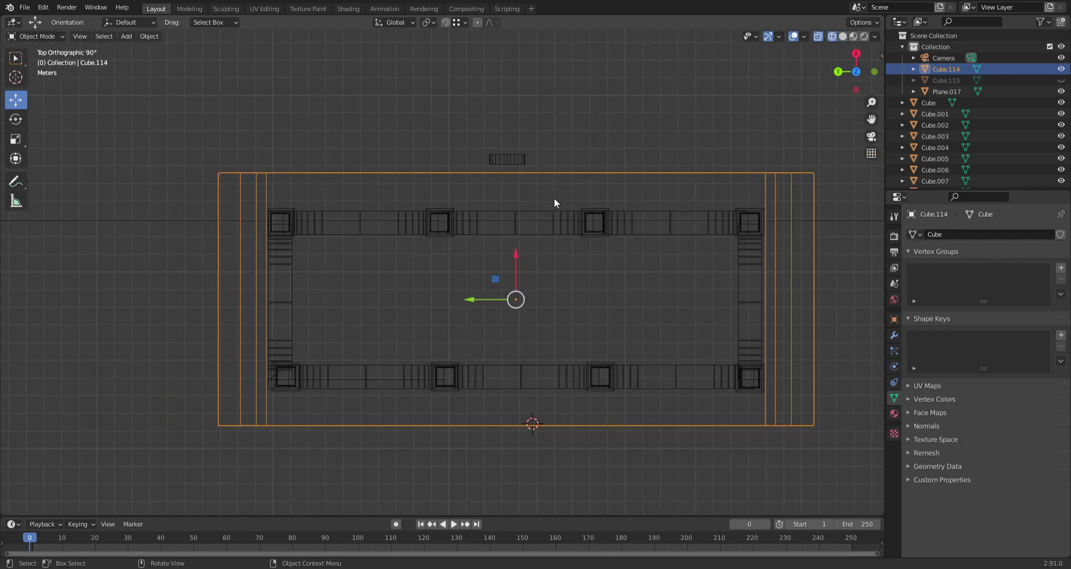
key(Delete)
key(ctrl+z)
key(s)
key(y)
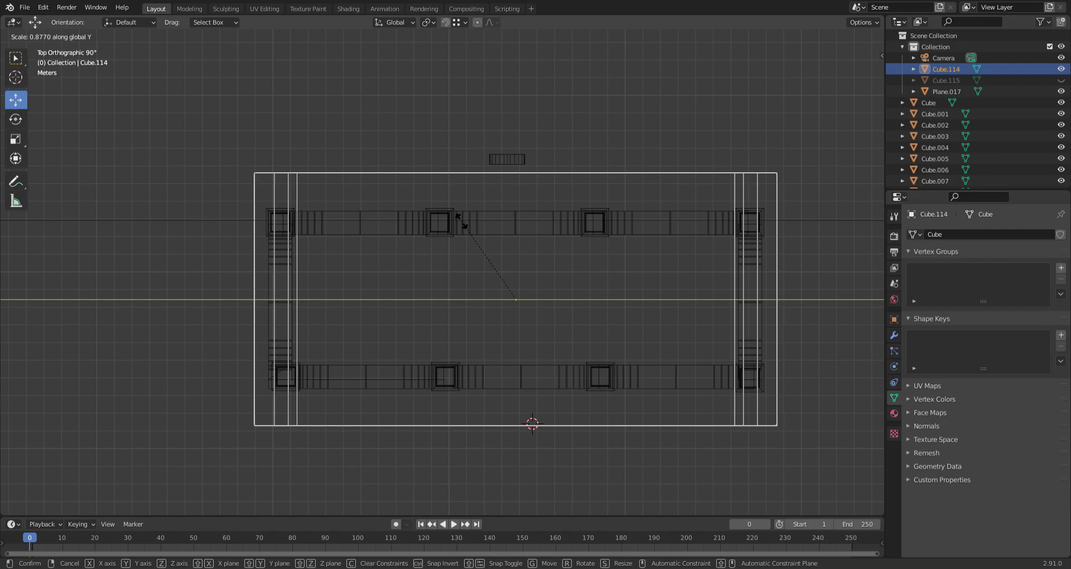
click(461, 221)
Check the shortened roof over the arches in solid shading and undo its Y scaling
middle_drag(461, 221, 494, 127)
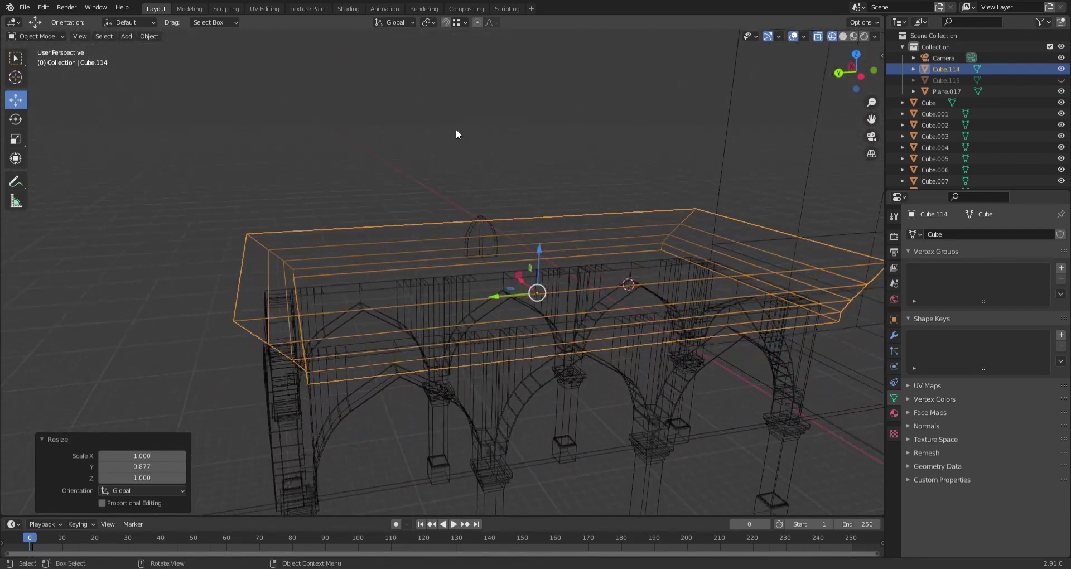
click(446, 134)
scroll(422, 153, down, 2)
shift+middle_drag(432, 205, 394, 130)
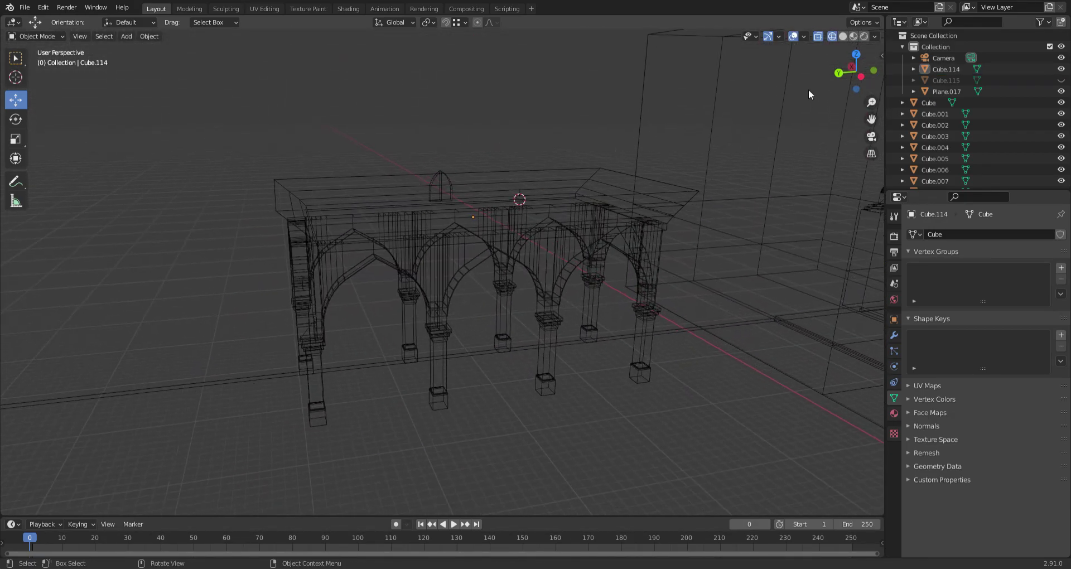
click(843, 37)
middle_drag(494, 138, 442, 144)
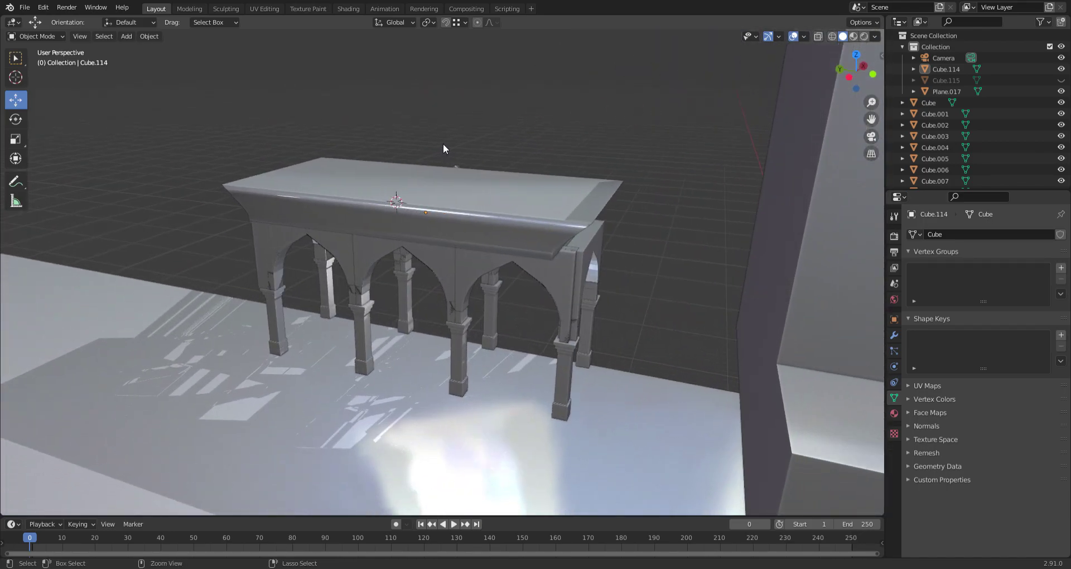
key(ctrl+z)
key(ctrl+z)
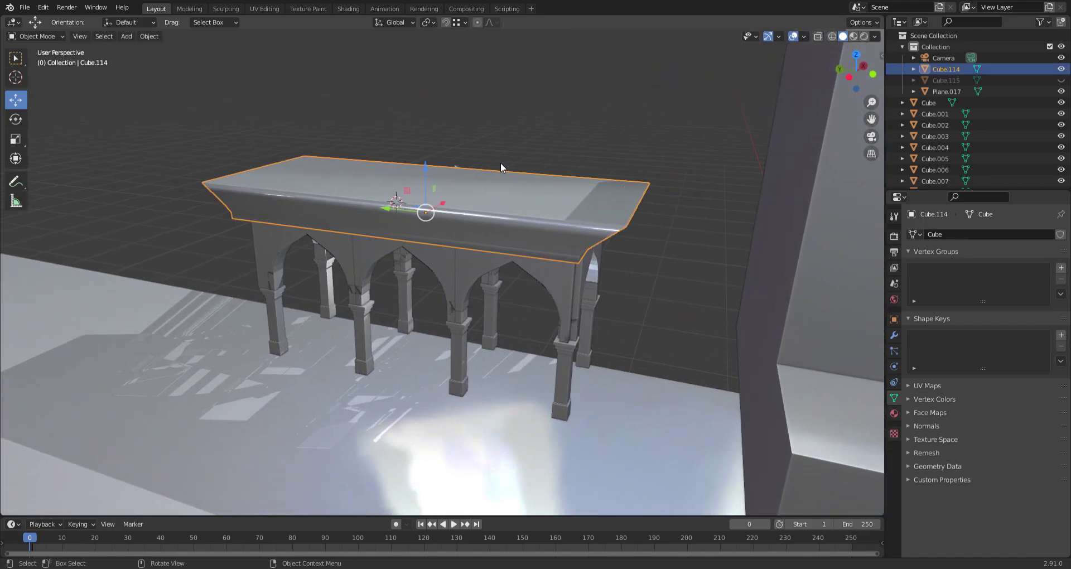
Flatten the flared roof by scaling it along Z to 0.611 in the left view
alt+middle_drag(504, 161, 487, 177)
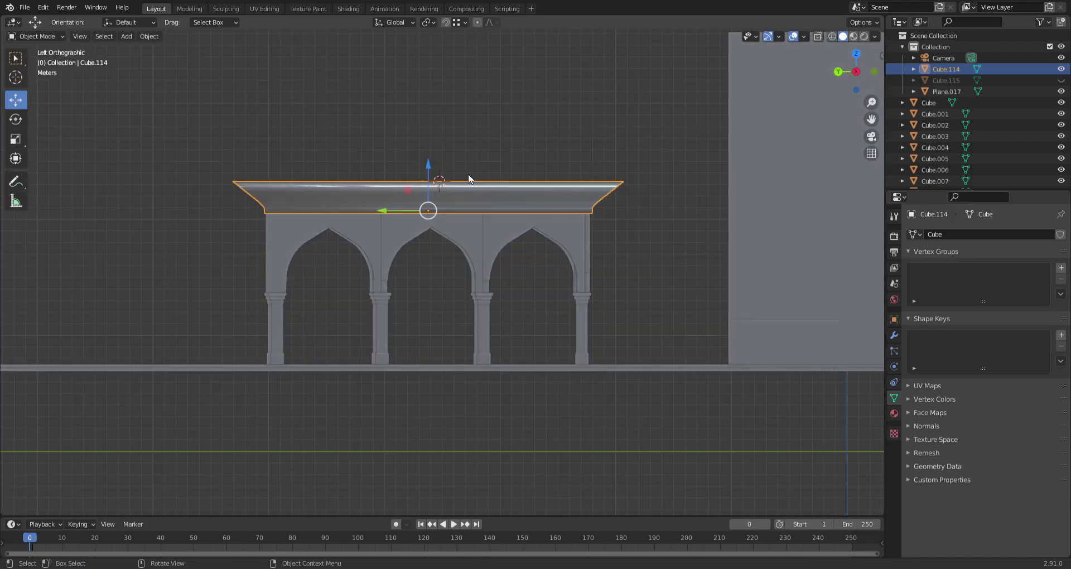
scroll(426, 126, up, 3)
shift+middle_drag(426, 126, 451, 196)
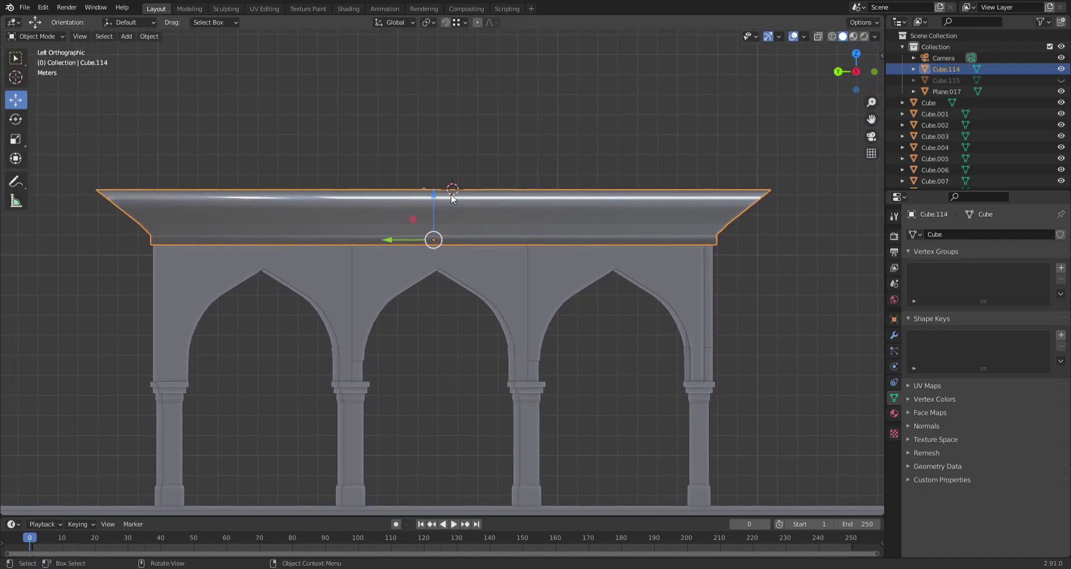
key(s)
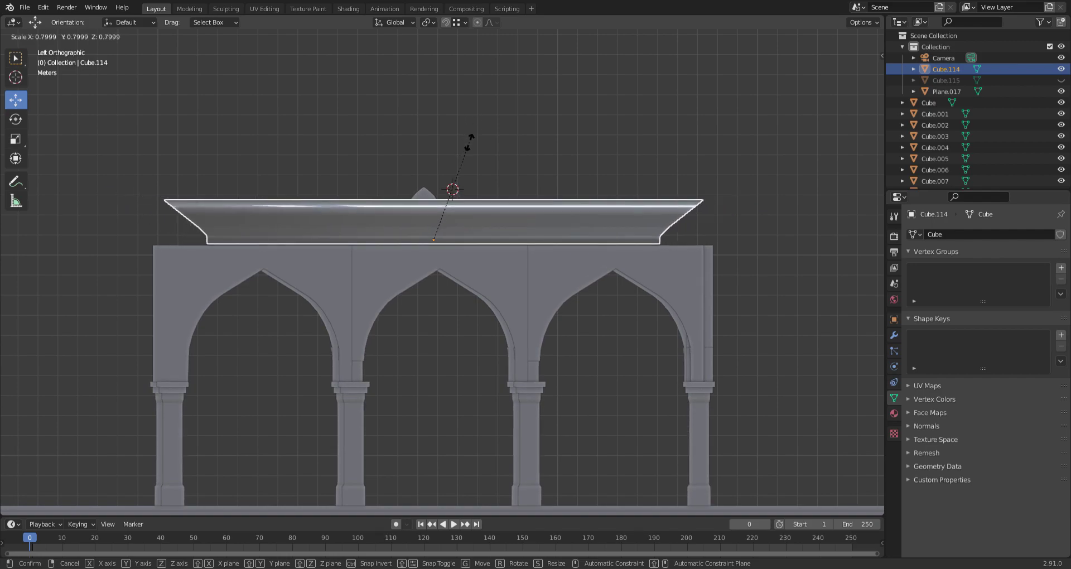
key(Escape)
key(s)
key(z)
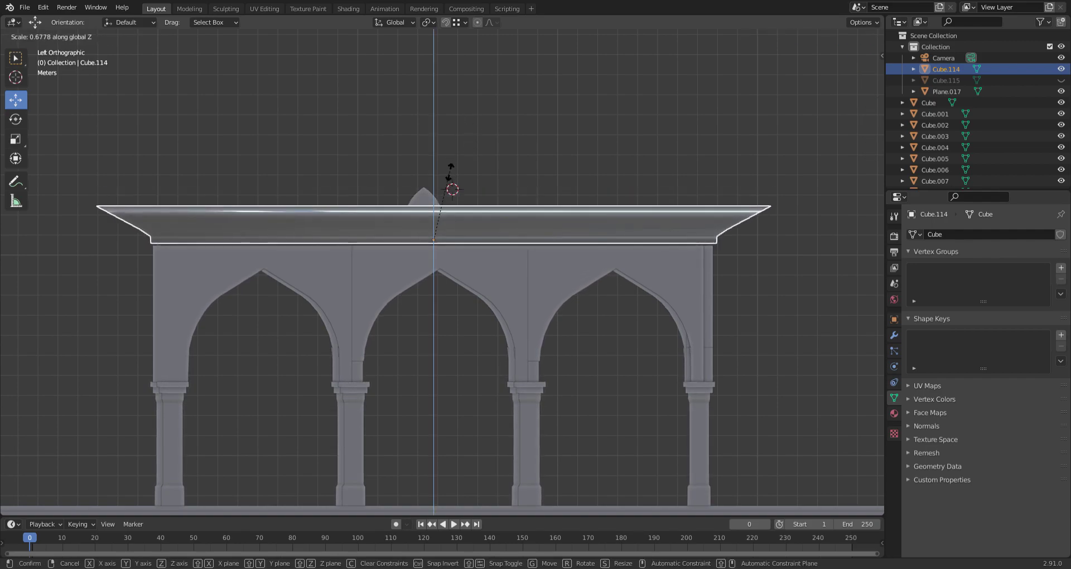
click(449, 179)
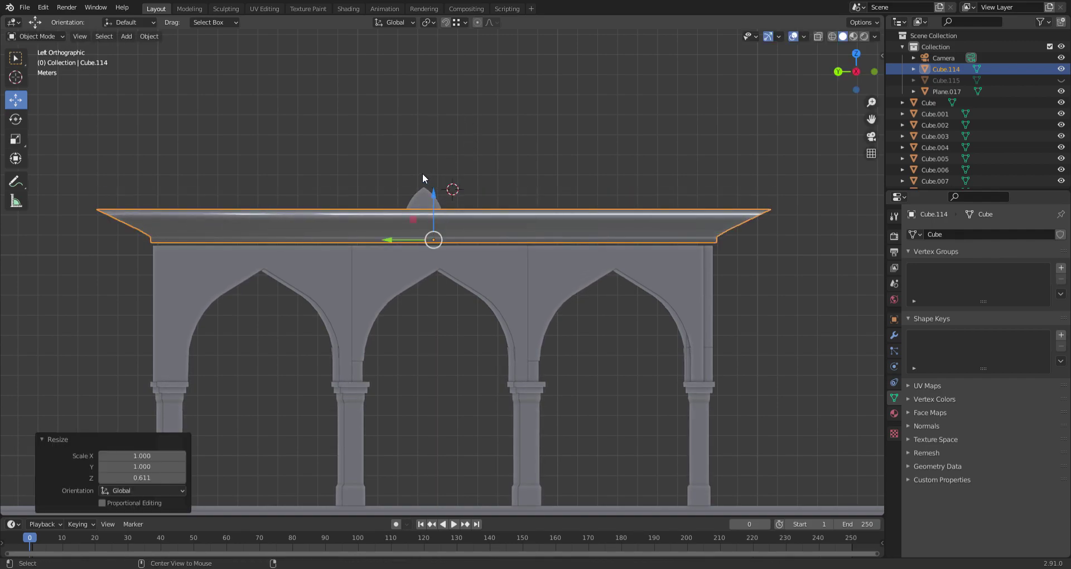
Lower the roof about 0.11 m along Z onto the arcade's upper edge in wireframe and deselect it
key(ctrl+KP_1)
key(ctrl+KP_3)
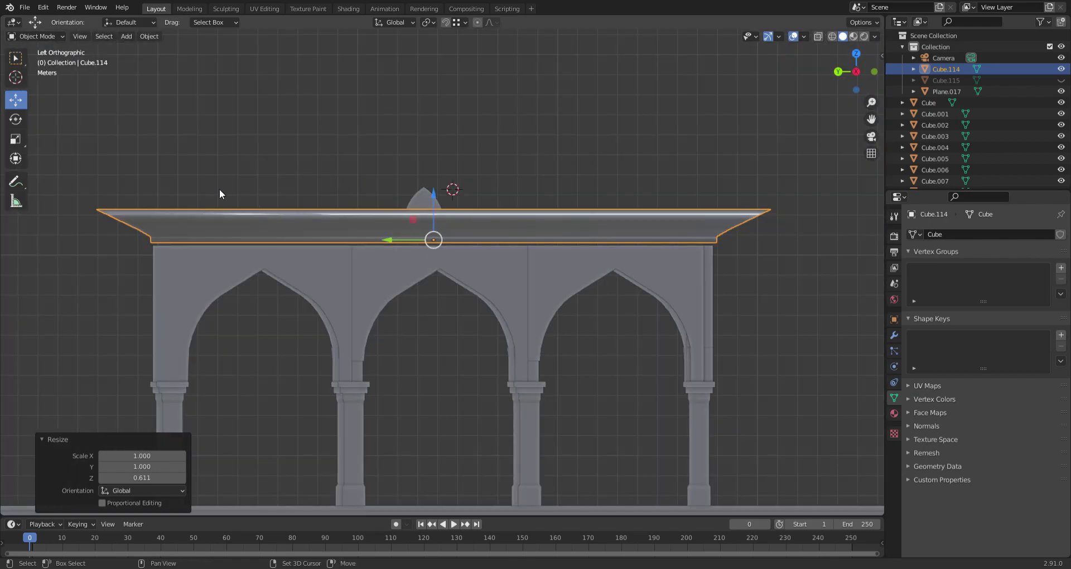
shift+middle_drag(223, 196, 277, 189)
scroll(276, 184, up, 2)
click(832, 36)
shift+middle_drag(406, 116, 535, 127)
scroll(169, 188, up, 4)
shift+middle_drag(243, 188, 468, 247)
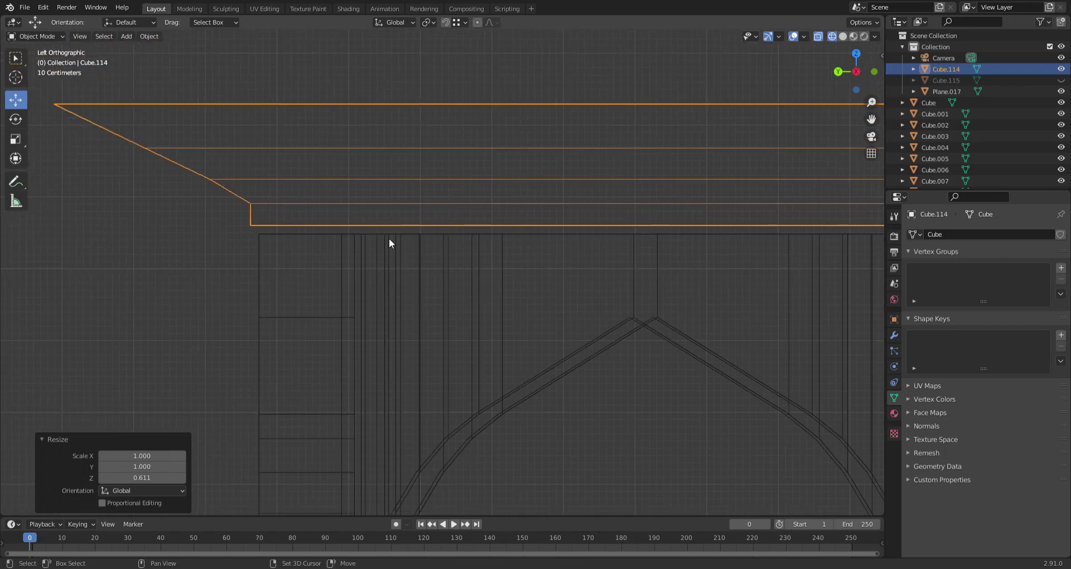
key(g)
key(z)
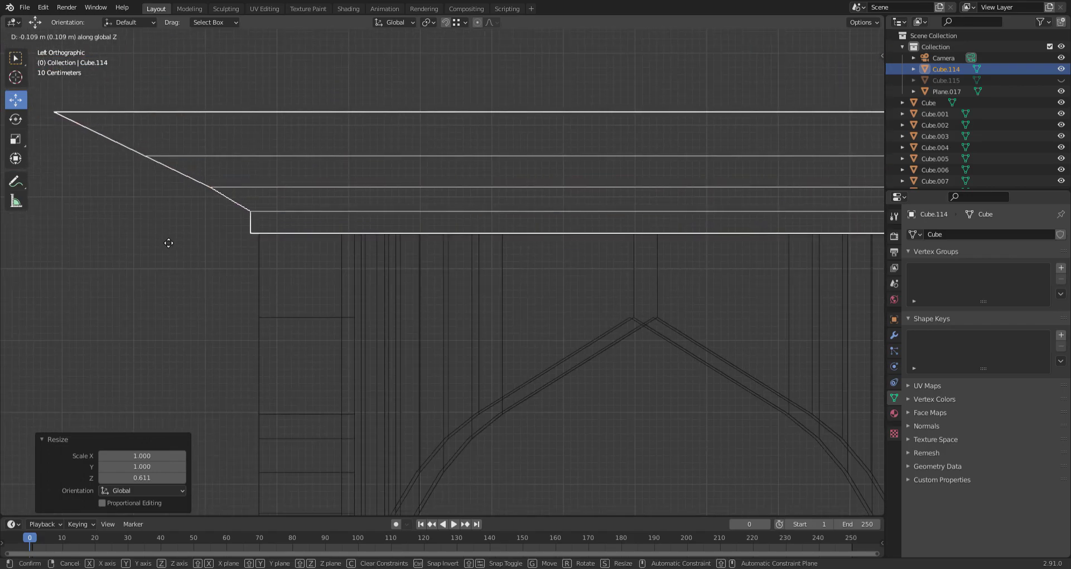
click(158, 242)
scroll(162, 241, down, 8)
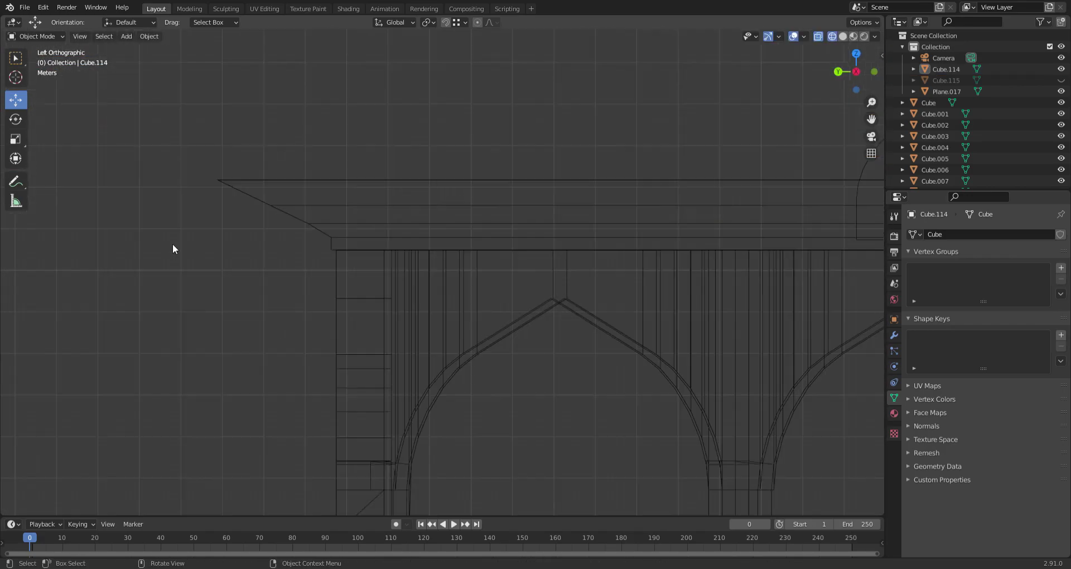
Restore solid shading and save the file
middle_drag(378, 279, 709, 65)
click(841, 37)
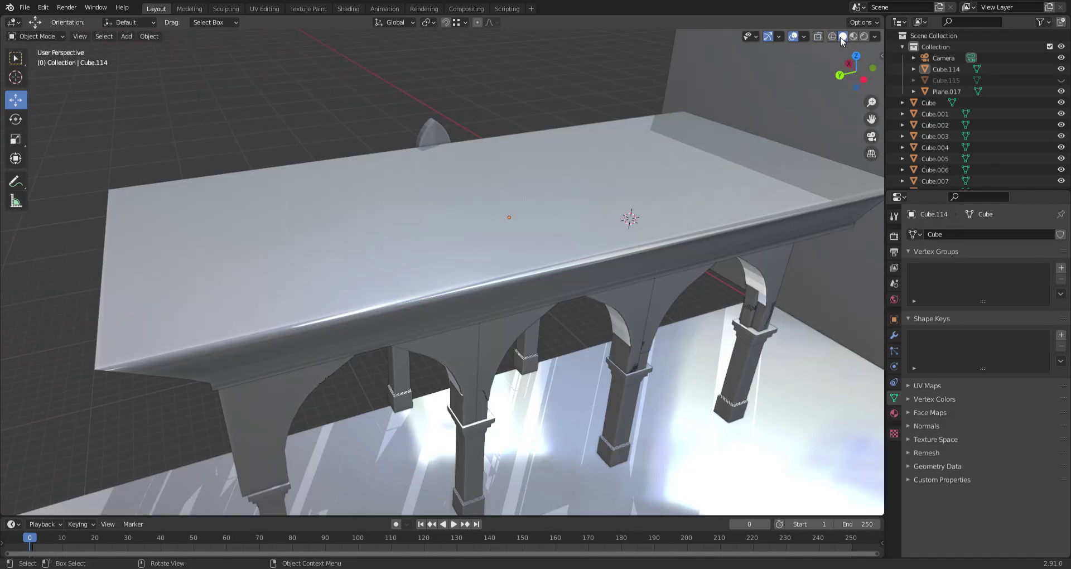
click(819, 37)
click(819, 37)
middle_drag(426, 162, 433, 249)
key(ctrl+s)
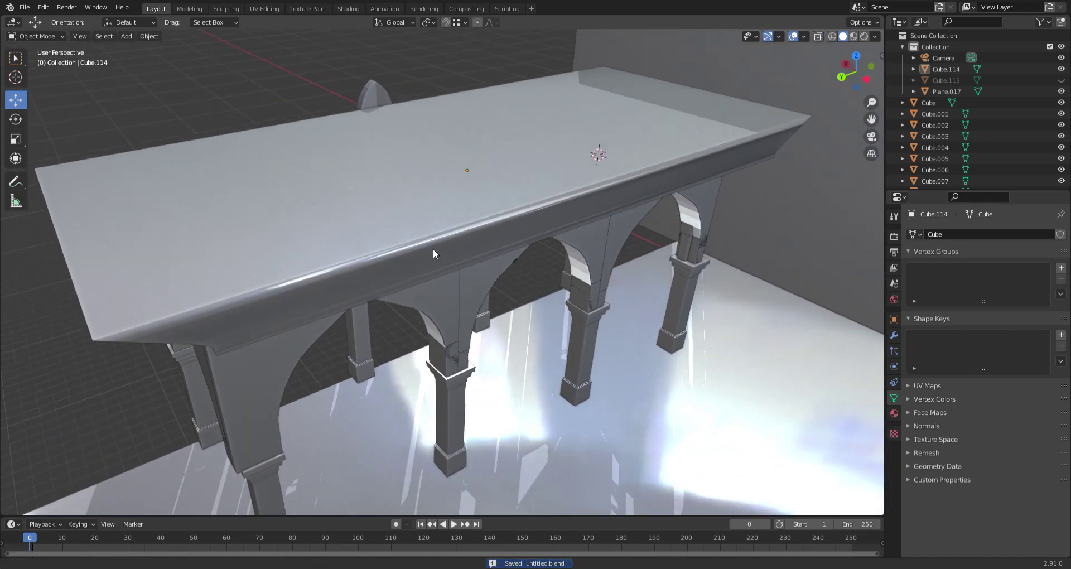
Select the small pointed piece behind the roof and look at it from above
click(370, 92)
alt+middle_drag(372, 146, 411, 220)
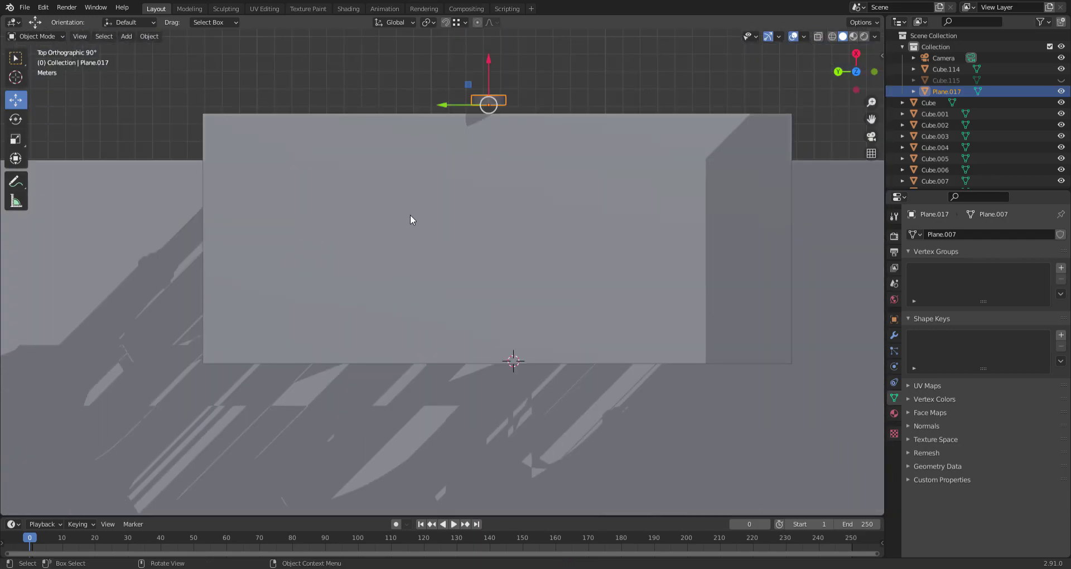
key(g)
key(y)
right_click(510, 330)
key(r)
key(Escape)
key(g)
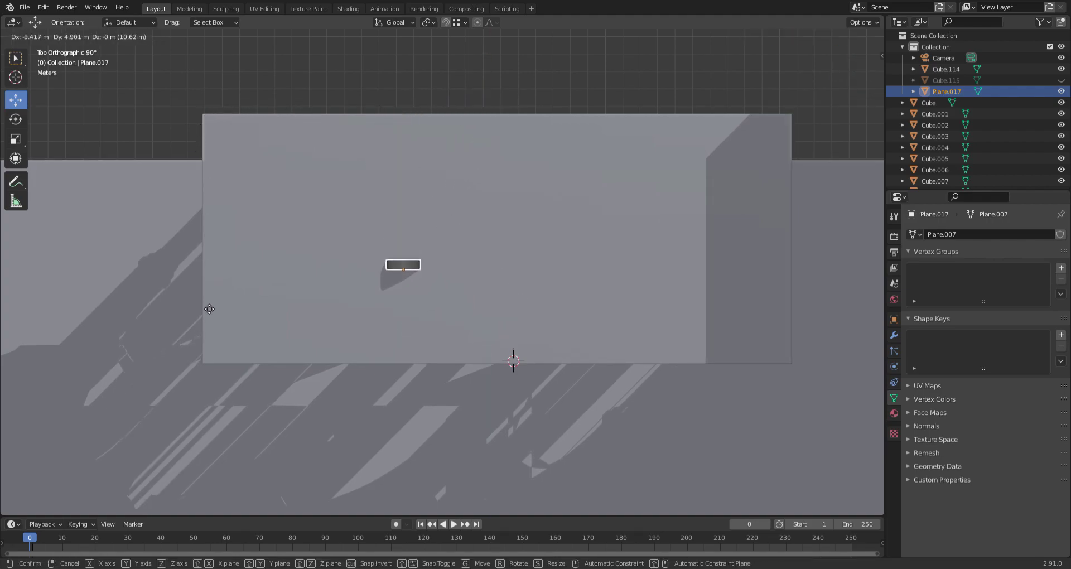
key(Escape)
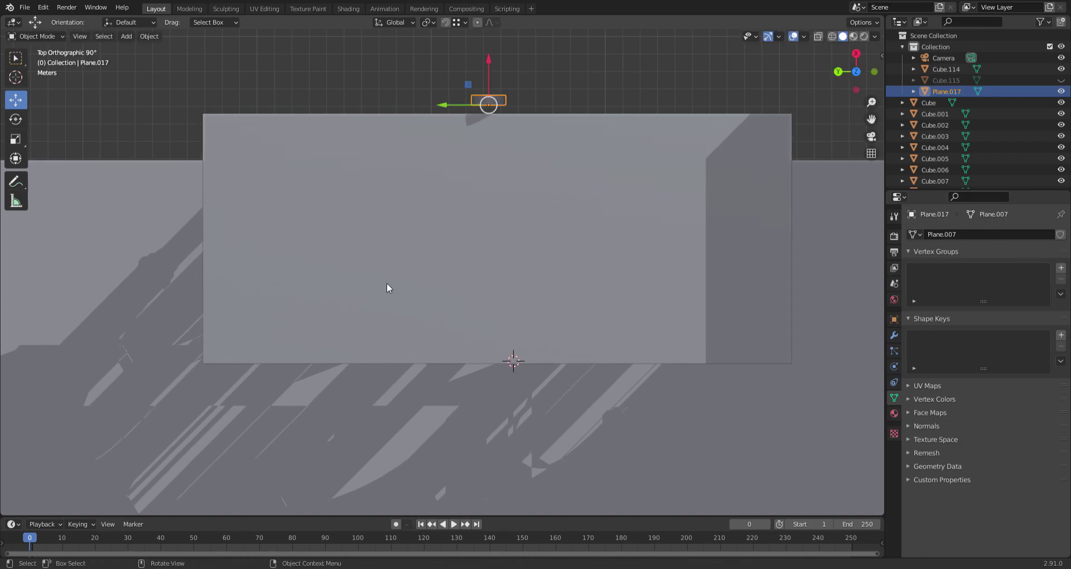
key(g)
key(x)
key(Escape)
Move the small pointed piece 15.503 m along Y to the far end of the roof
key(g)
key(y)
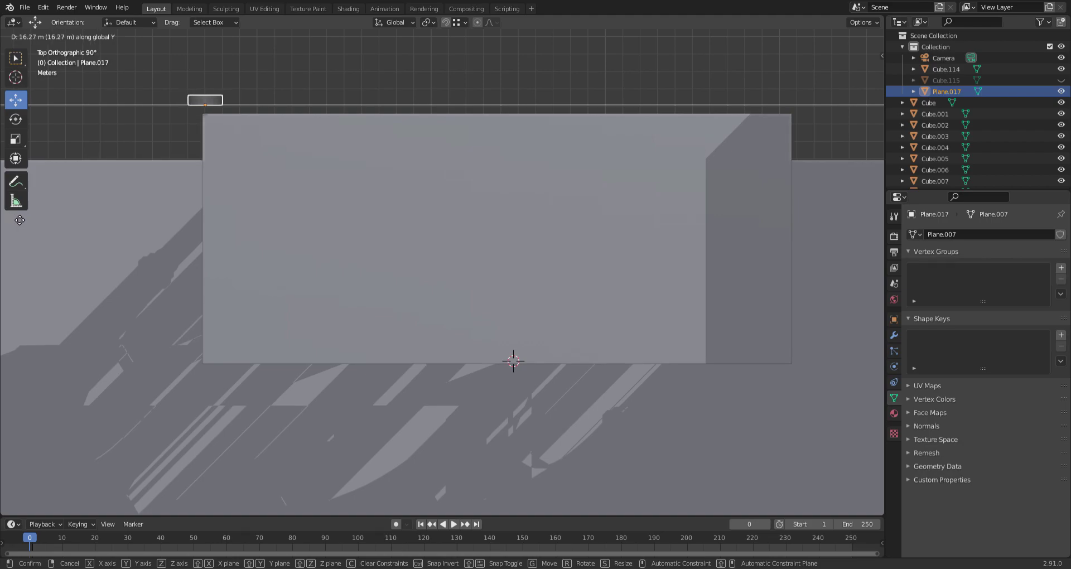
click(27, 220)
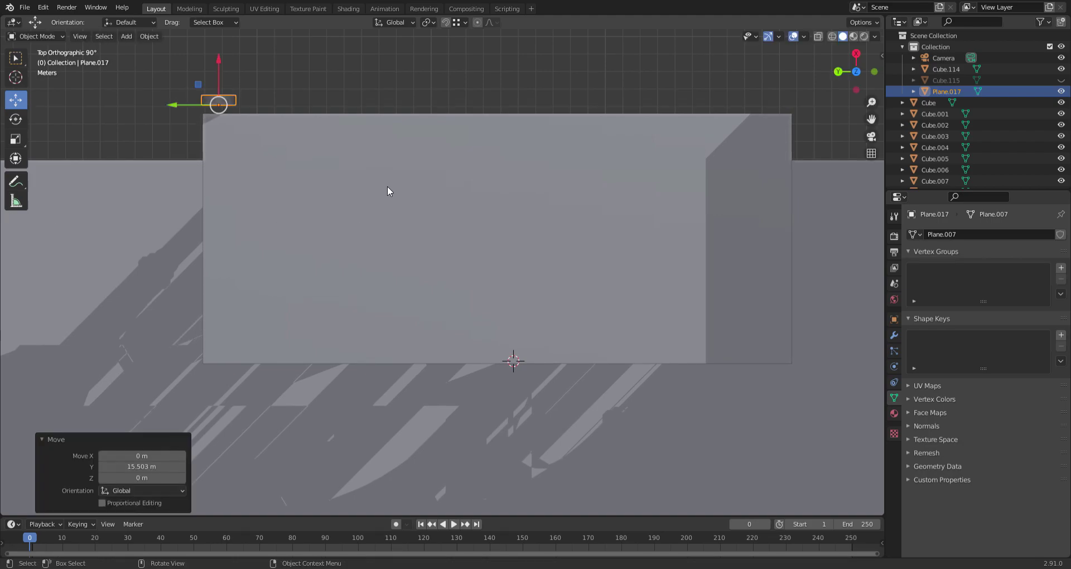
key(g)
right_click(394, 214)
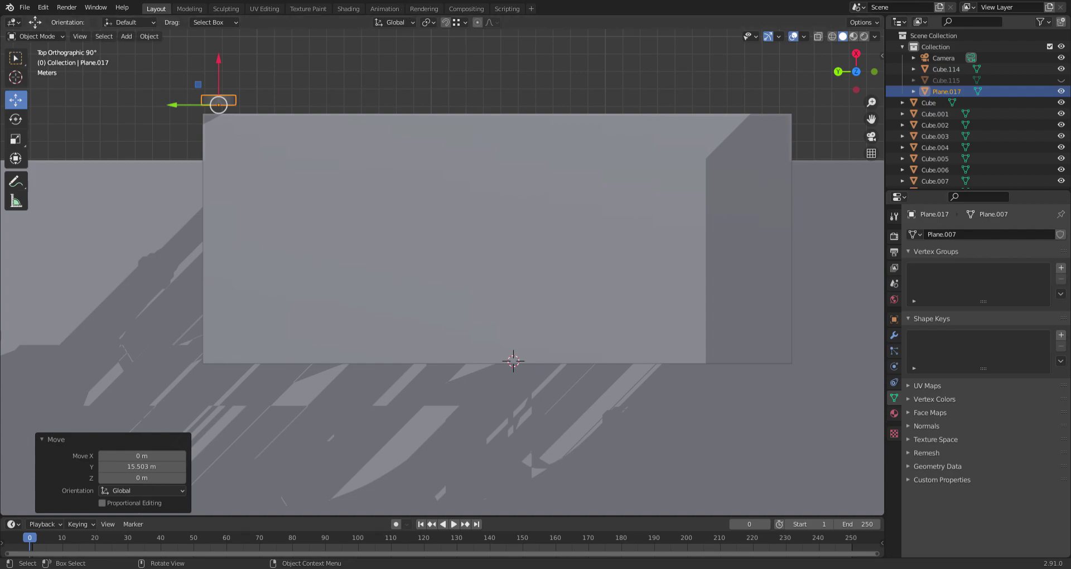
Move the pointed piece -14.734 m along X to the roof's opposite long edge
key(g)
key(x)
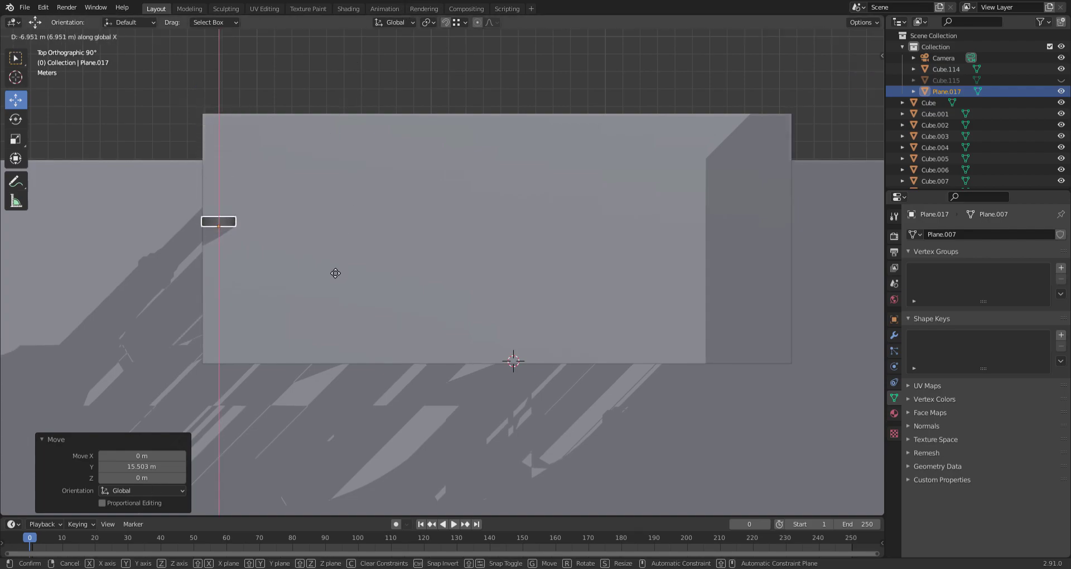
click(320, 394)
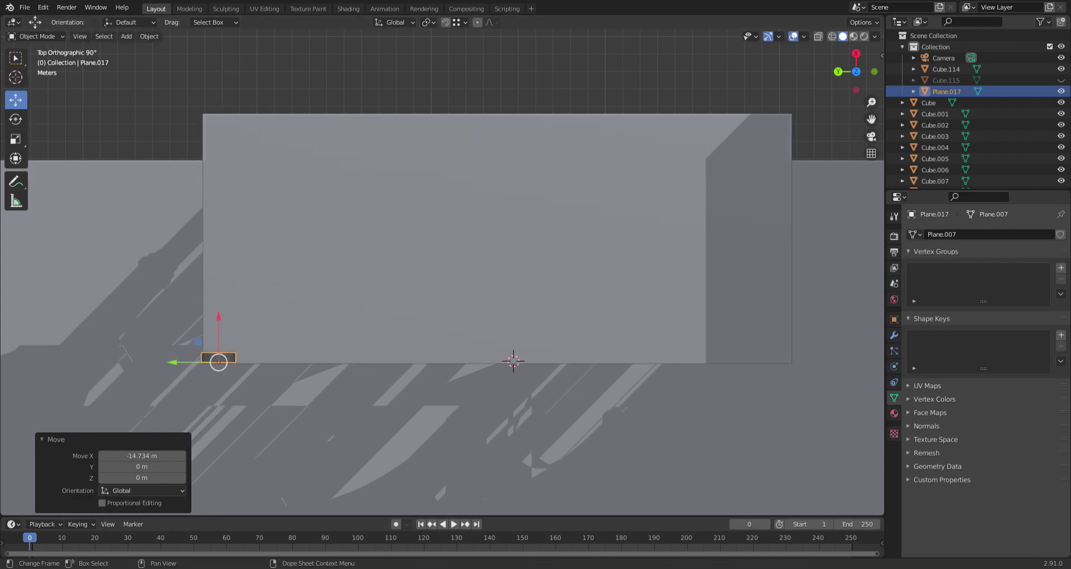
Raise the pointed piece 1.4481 m along Z in the left view so it stands on the roof's top edge
shift+middle_drag(329, 263, 472, 141)
scroll(367, 213, up, 5)
shift+middle_drag(367, 217, 435, 228)
scroll(435, 227, up, 1)
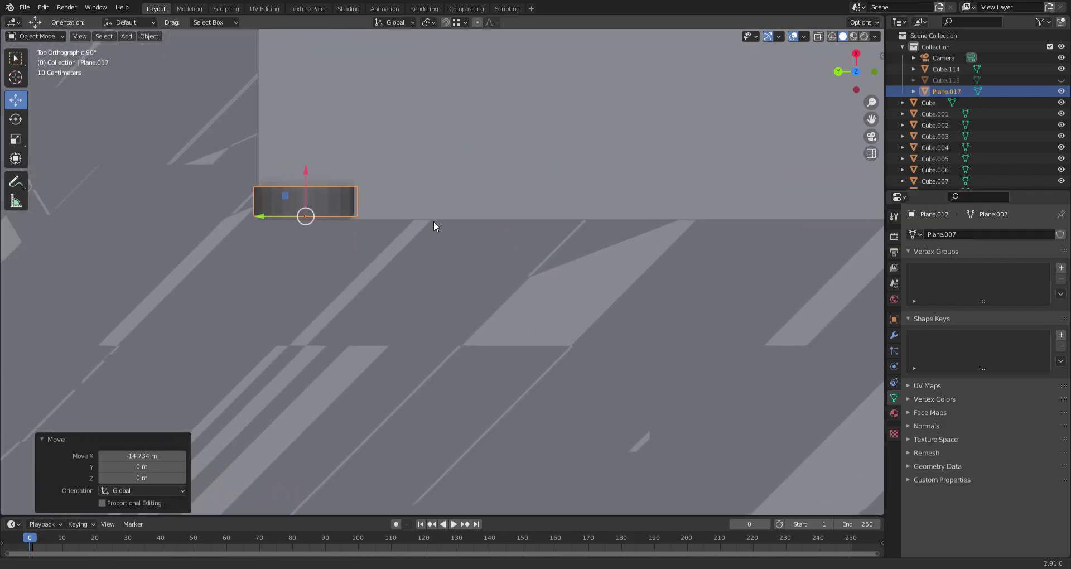
middle_drag(263, 215, 261, 158)
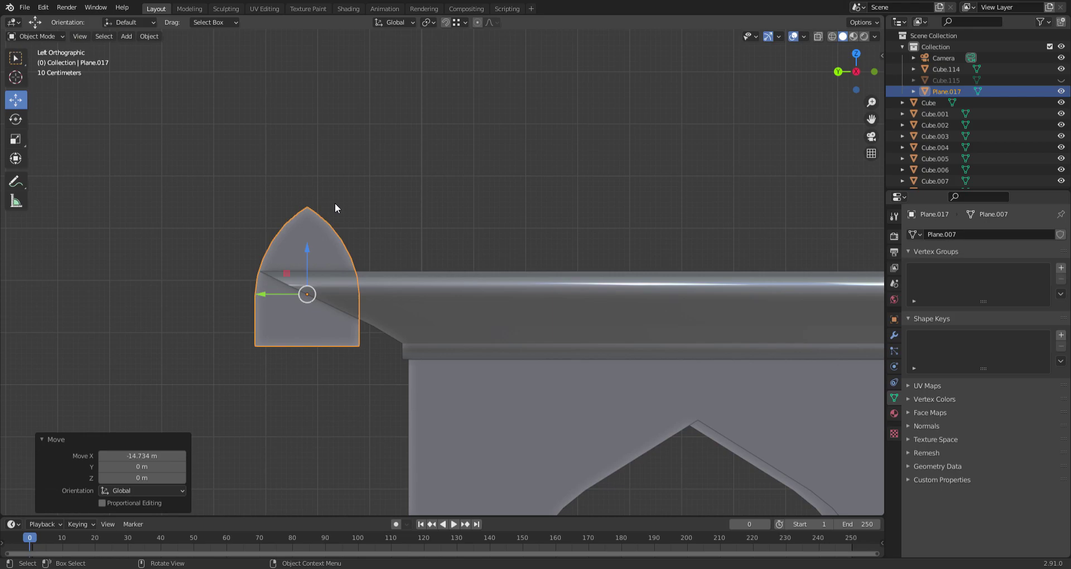
key(g)
key(z)
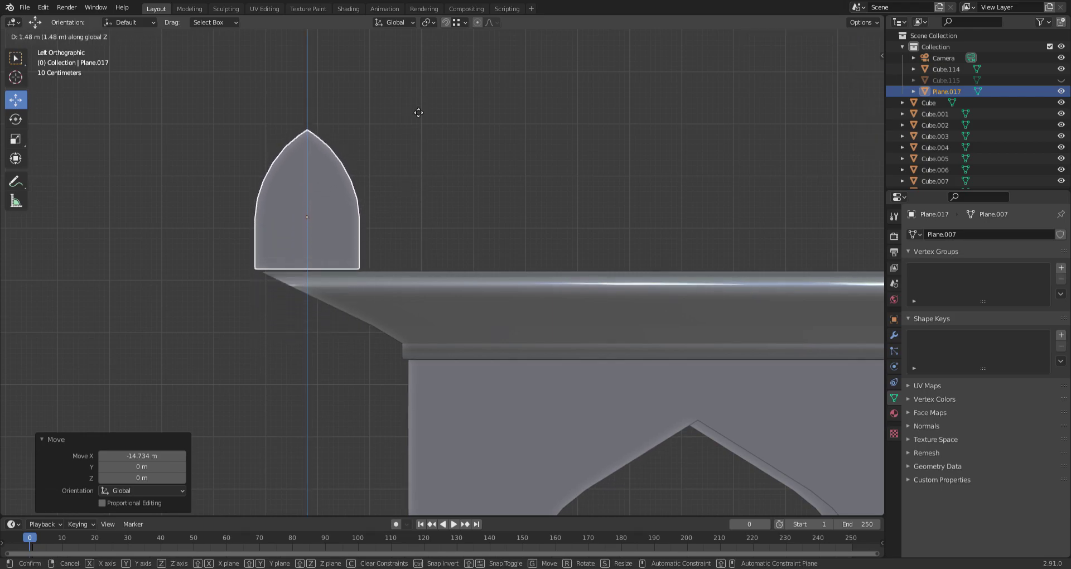
click(417, 119)
Slide the pointed piece -3.0786 m along Y so it stands above the arcade's end column
key(g)
key(y)
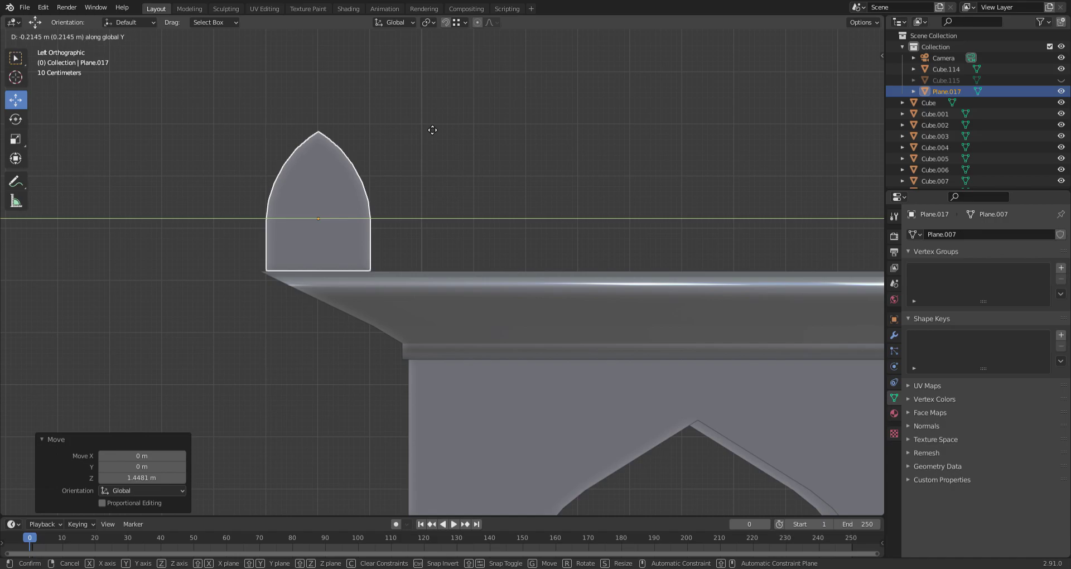
click(586, 145)
scroll(577, 139, down, 4)
shift+middle_drag(494, 191, 333, 191)
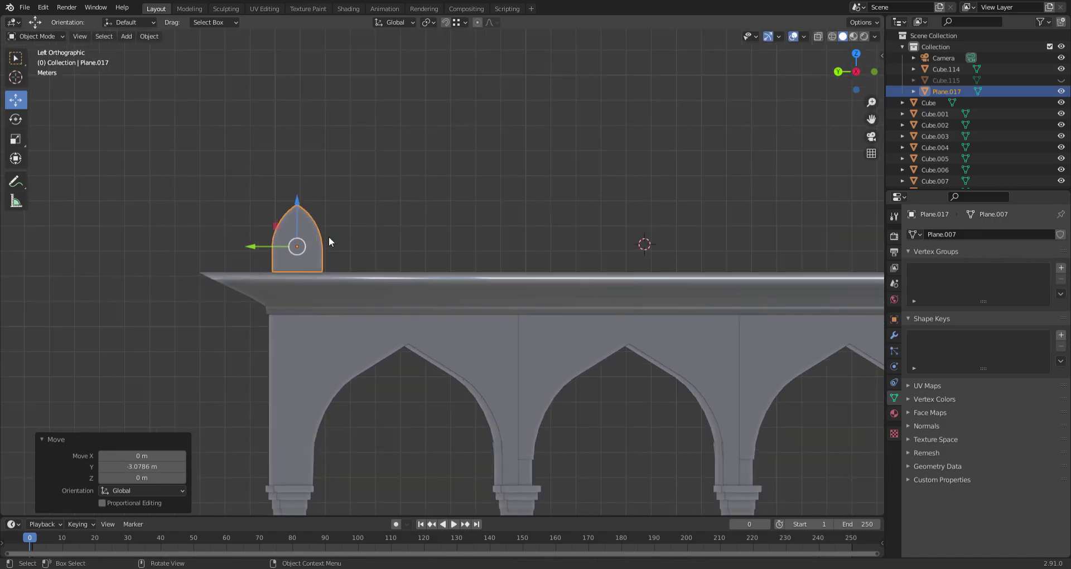
scroll(241, 296, up, 5)
shift+middle_drag(274, 268, 511, 261)
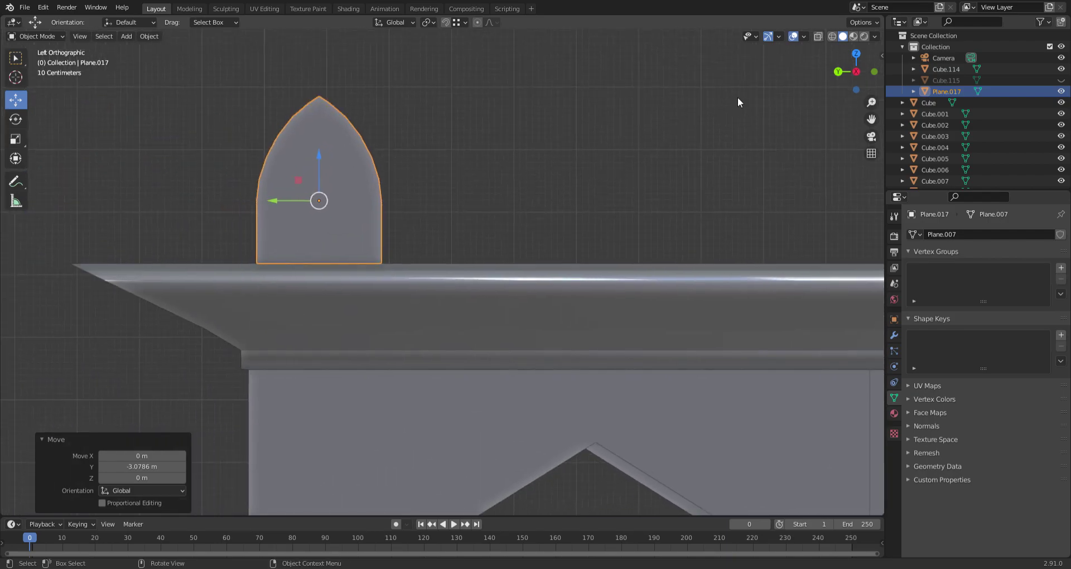
Switch to wireframe shading and duplicate the pointed piece in place on the roof's edge
click(833, 37)
scroll(380, 253, up, 5)
scroll(381, 256, down, 7)
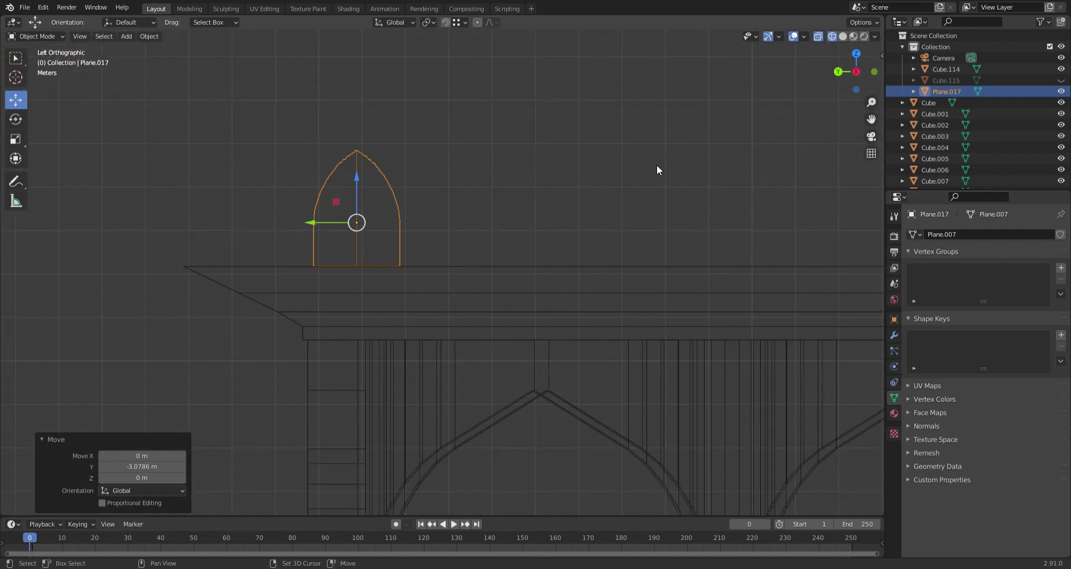
scroll(424, 248, down, 5)
shift+middle_drag(424, 251, 259, 252)
scroll(339, 253, down, 1)
key(shift+d)
key(Escape)
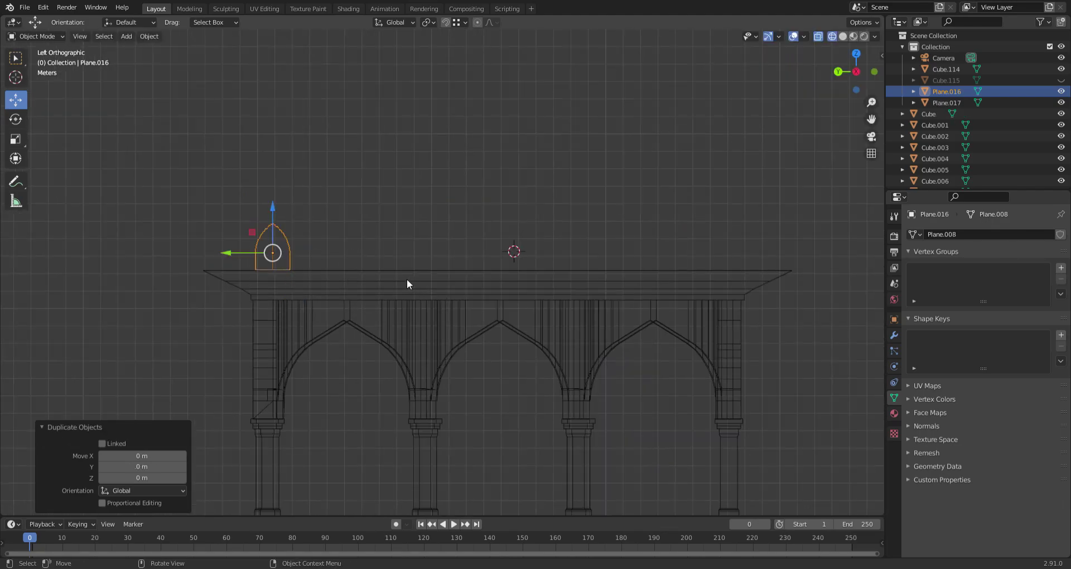
Duplicate the pointed piece in place four more times on the roof's edge
key(shift+d)
key(Escape)
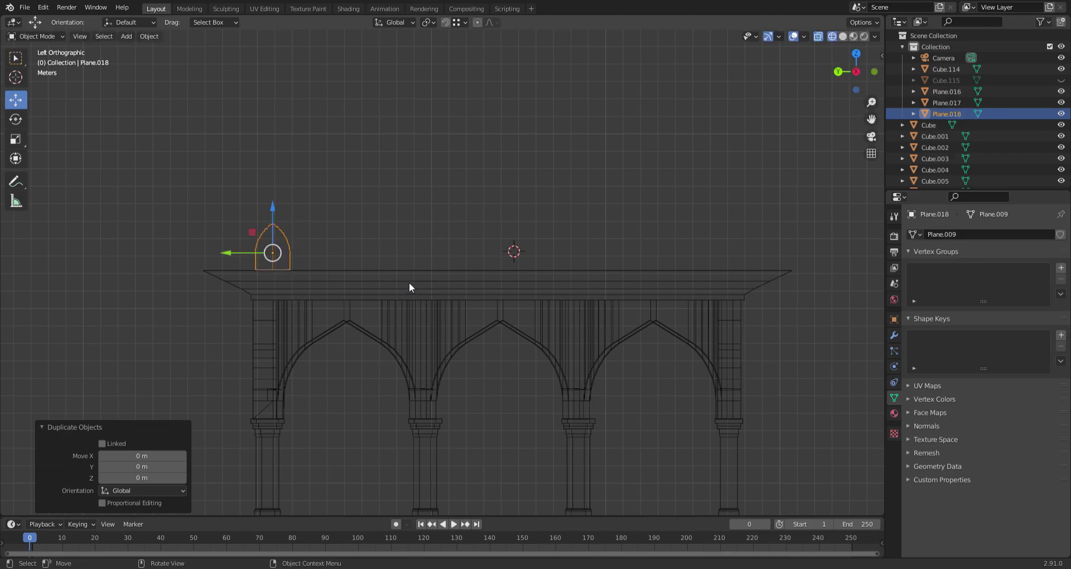
key(shift+d)
key(Escape)
key(shift+d)
key(Escape)
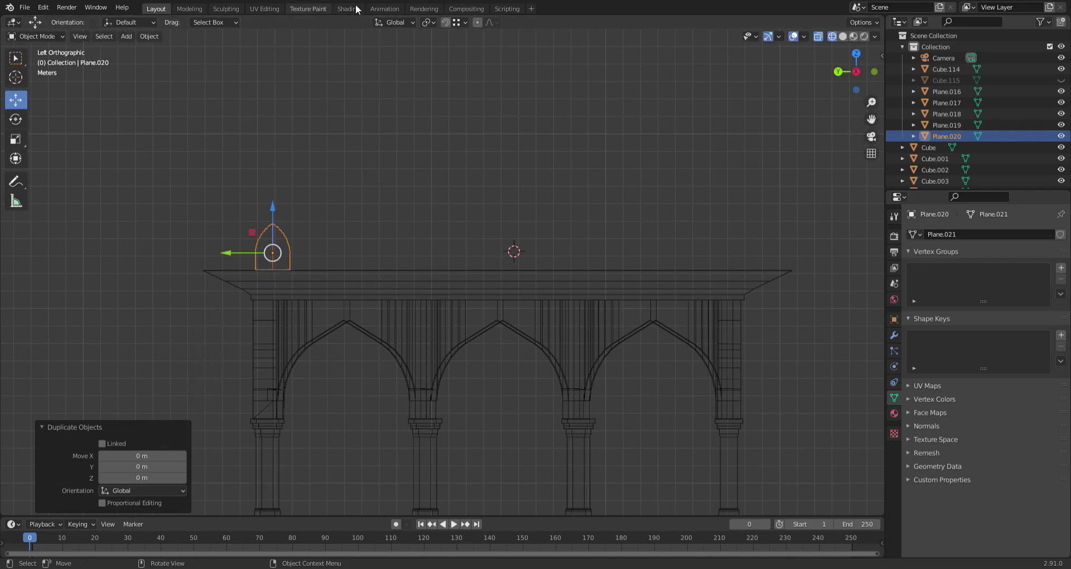
key(shift+d)
key(Escape)
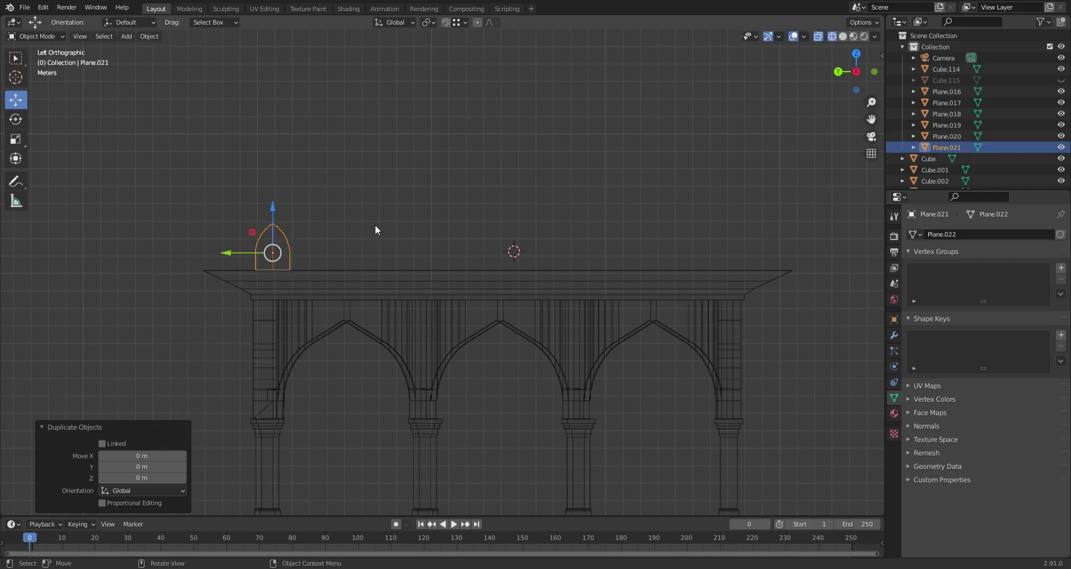
Slide one stacked copy along Y for a wide spacing and place a second copy two such intervals from the end piece
key(g)
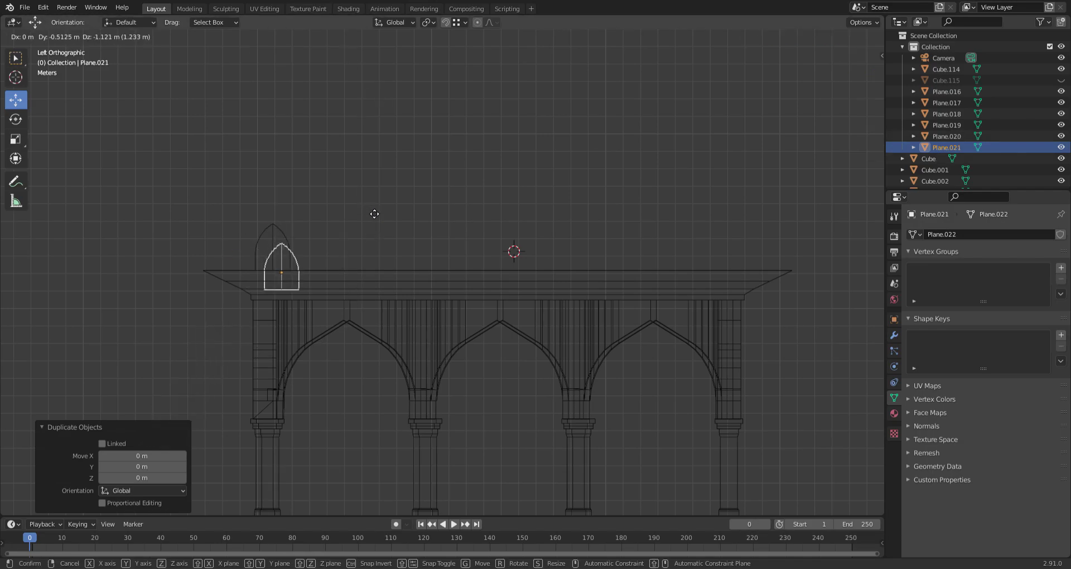
key(y)
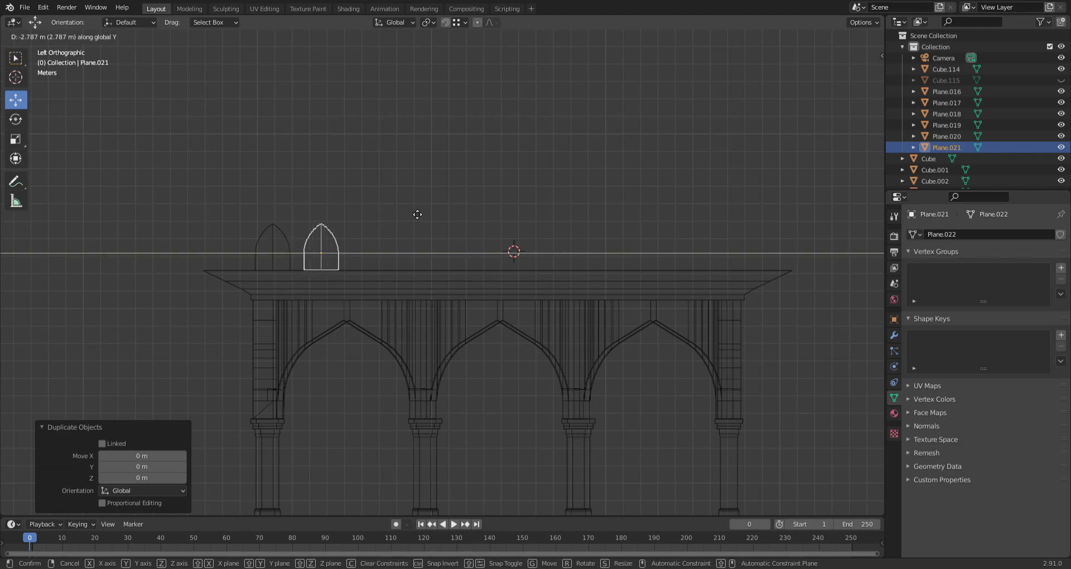
click(450, 215)
click(286, 255)
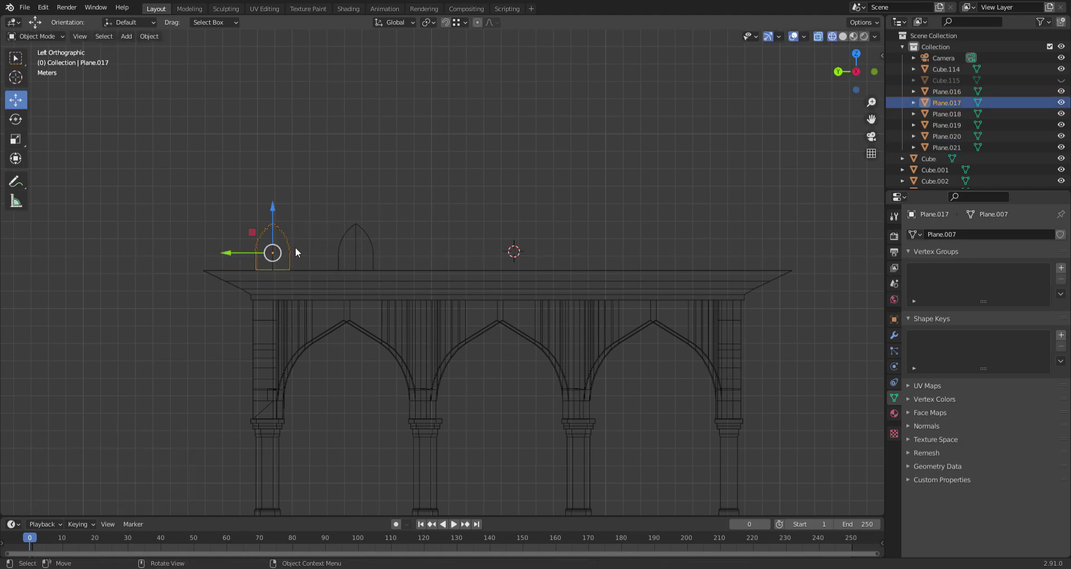
key(shift+a)
key(Escape)
key(shift+r)
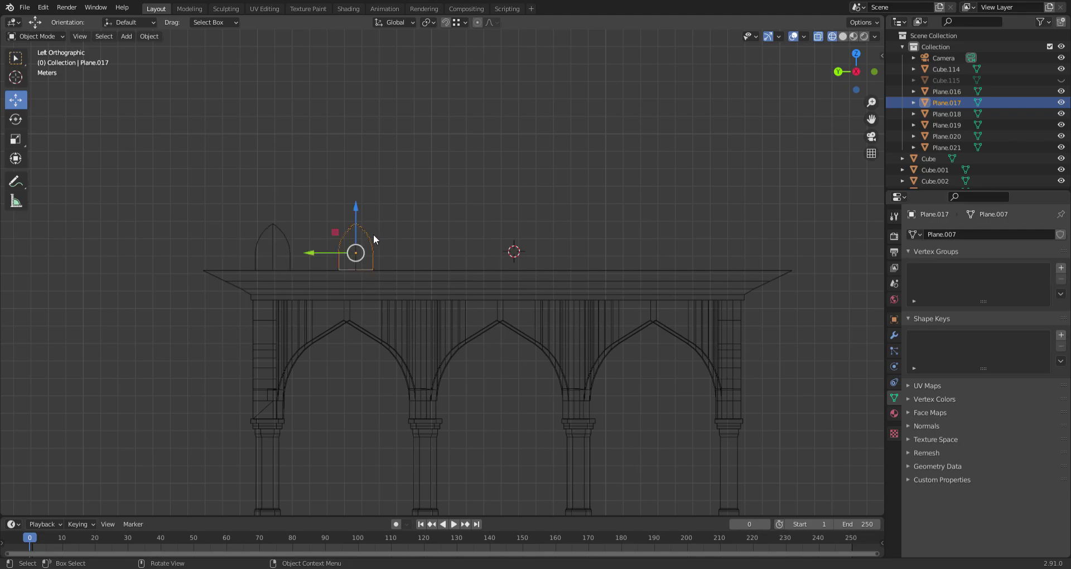
key(shift+r)
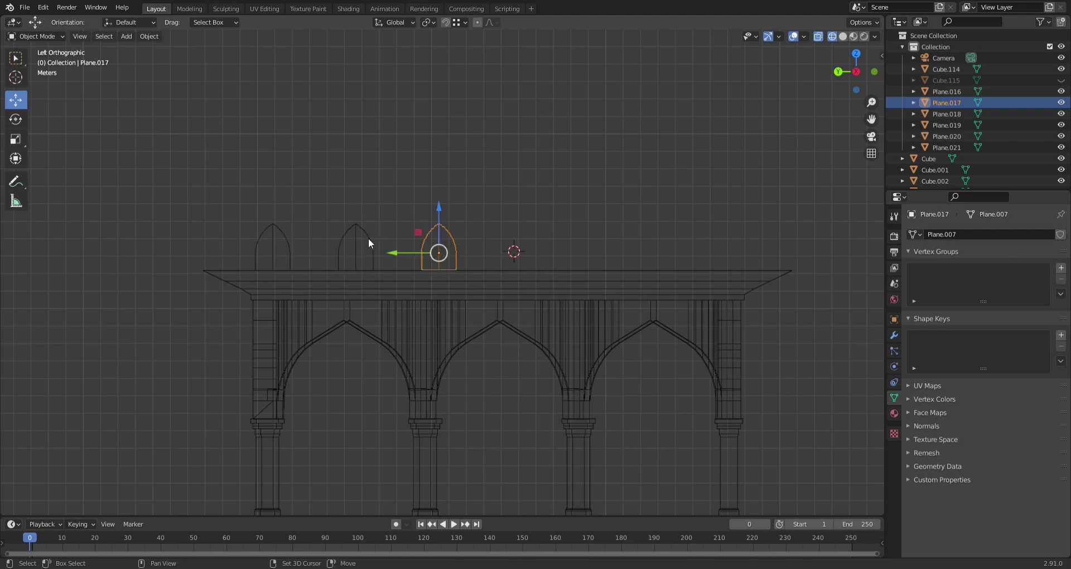
Place two more stacked copies three and four wide intervals from the end piece by repeating the move
click(286, 249)
key(shift+r)
key(shift+r)
key(shift+r)
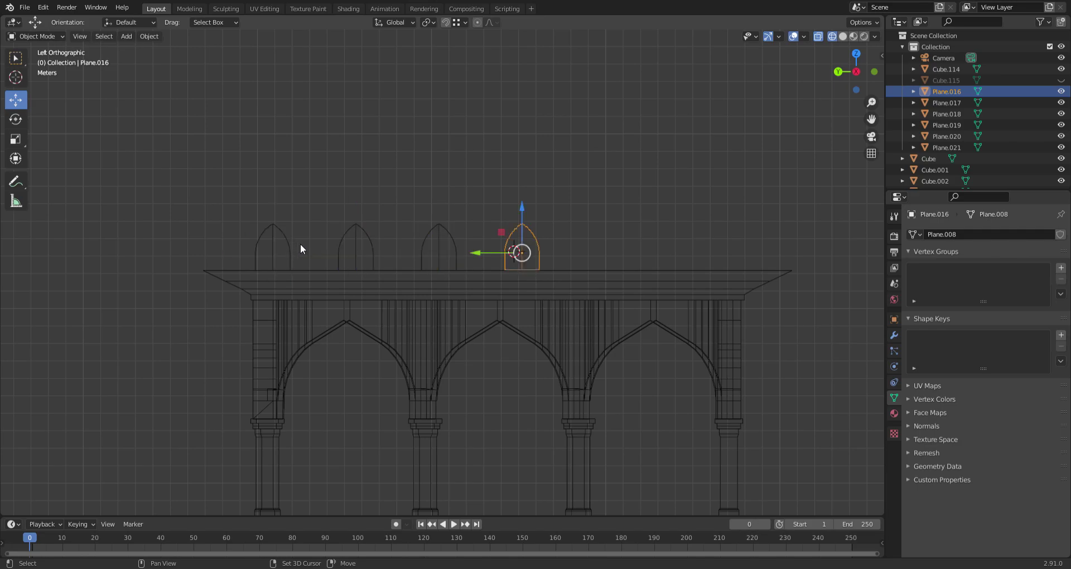
click(286, 247)
key(shift+r)
key(shift+r)
key(shift+r)
key(shift+r)
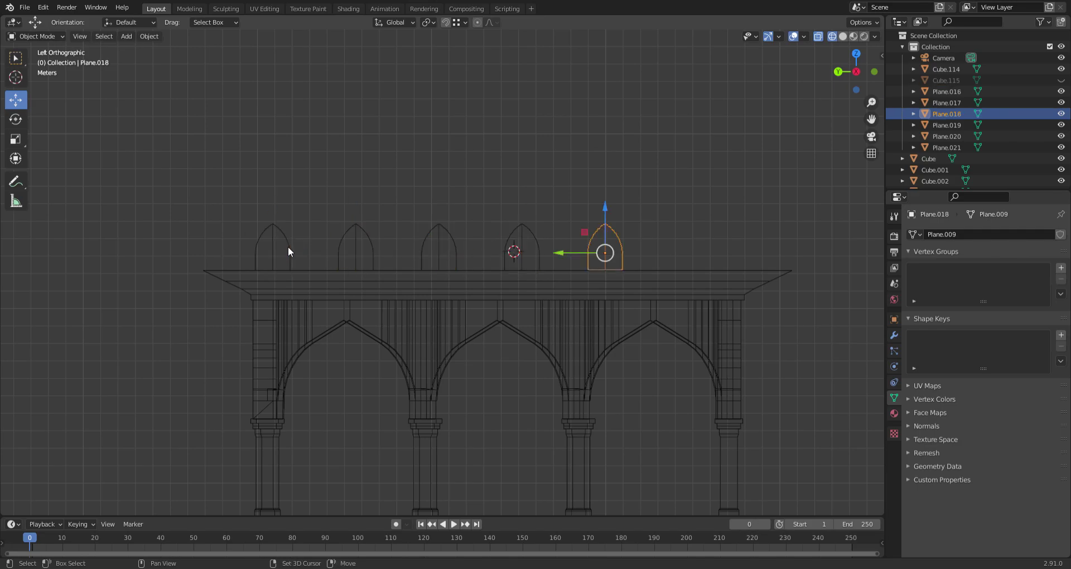
Place another stacked copy five wide intervals from the end piece by repeating the move
click(289, 247)
key(shift+r)
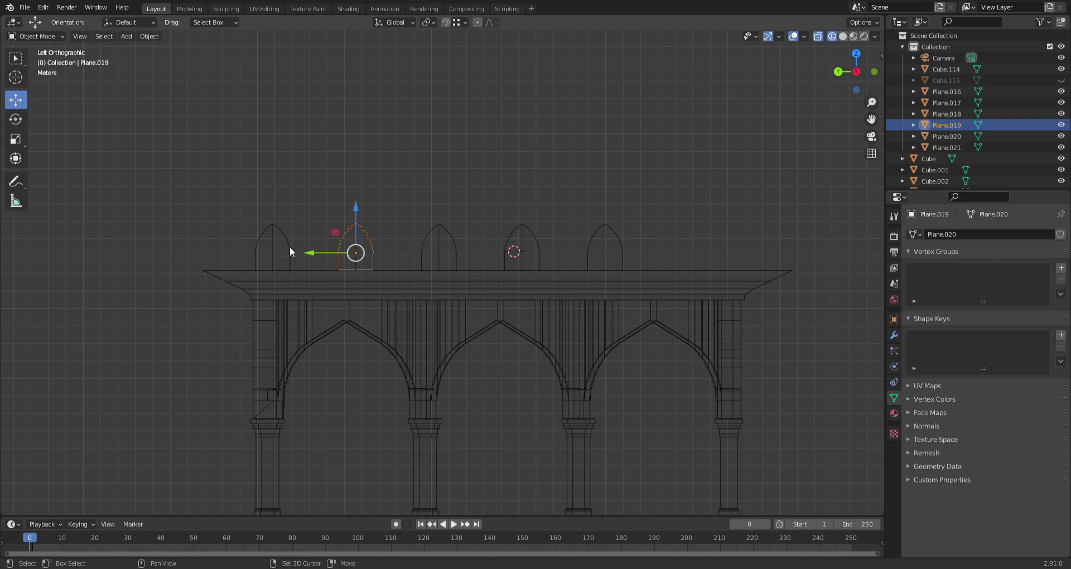
key(shift+r)
key(shift+r)
key(shift+r)
key(shift+r)
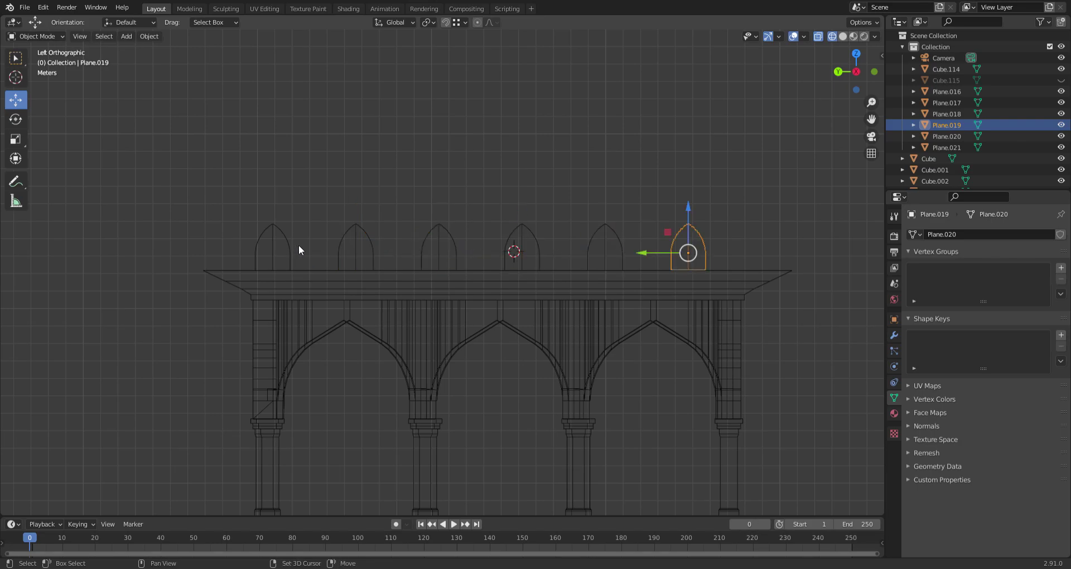
Try deleting pieces of the pointed row one at a time, undoing each deletion
click(298, 256)
click(301, 257)
key(Delete)
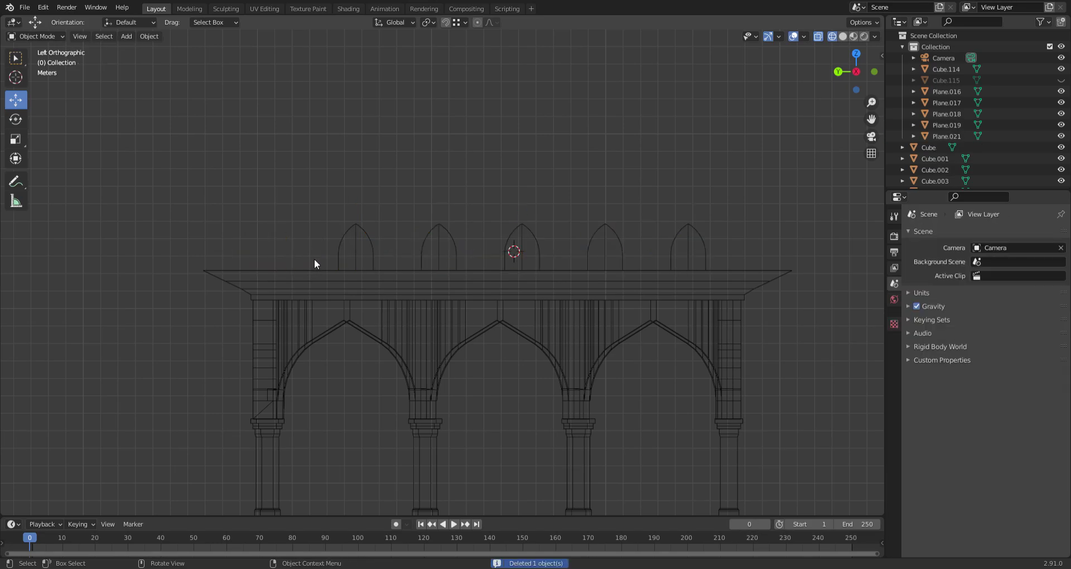
key(ctrl+z)
click(474, 203)
click(354, 250)
key(Delete)
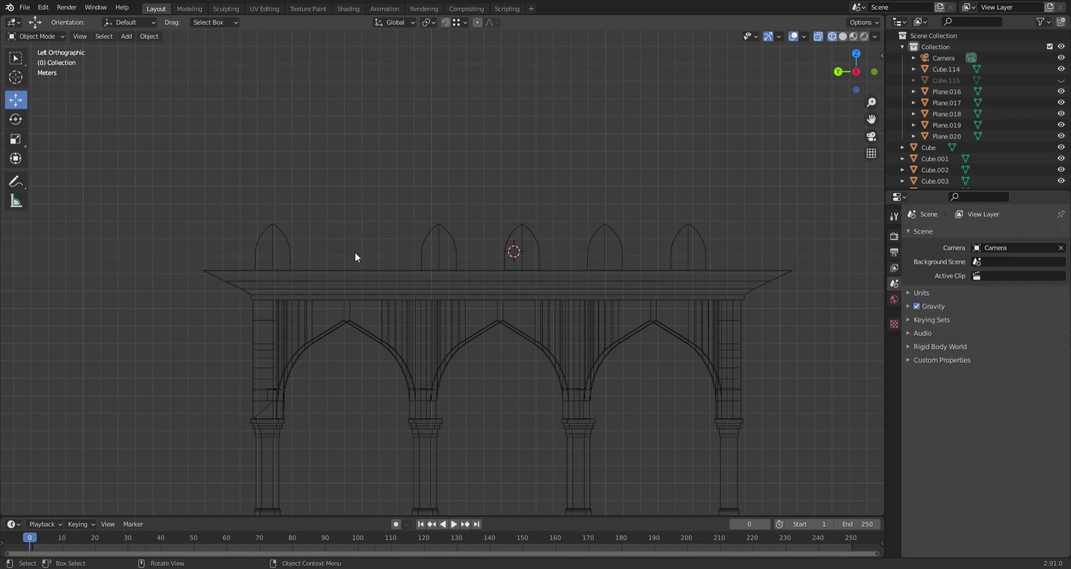
key(ctrl+z)
click(442, 254)
key(Delete)
key(ctrl+z)
drag(725, 249, 533, 230)
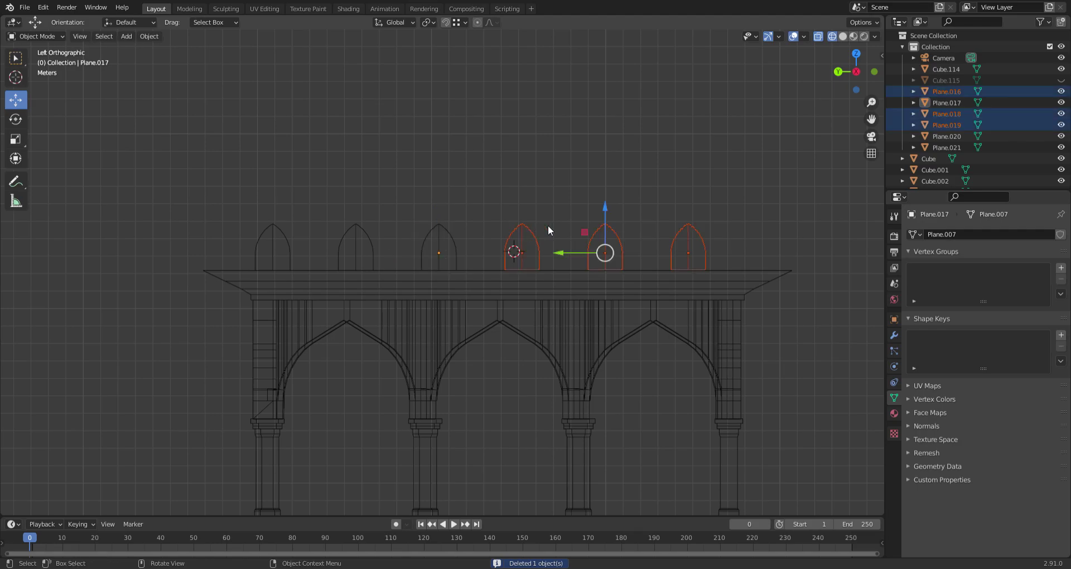
click(568, 215)
Undo all the wide-spacing moves of the pointed copies along the roof edge
middle_drag(487, 238, 520, 276)
key(ctrl+z)
key(ctrl+z)
key(ctrl+z)
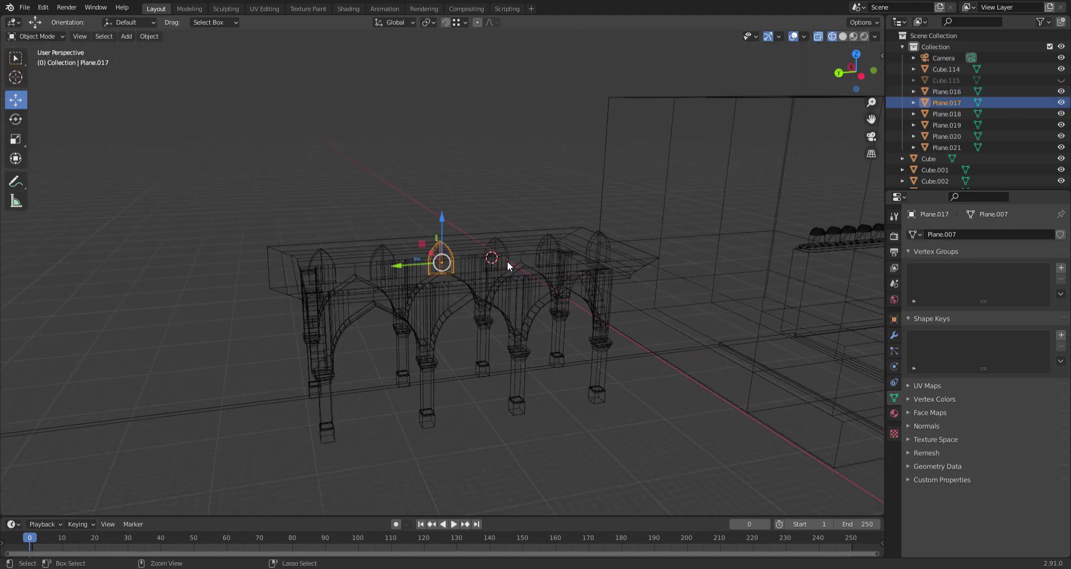
key(ctrl+z)
key(ctrl+z)
key(ctrl+z)
key(ctrl+z)
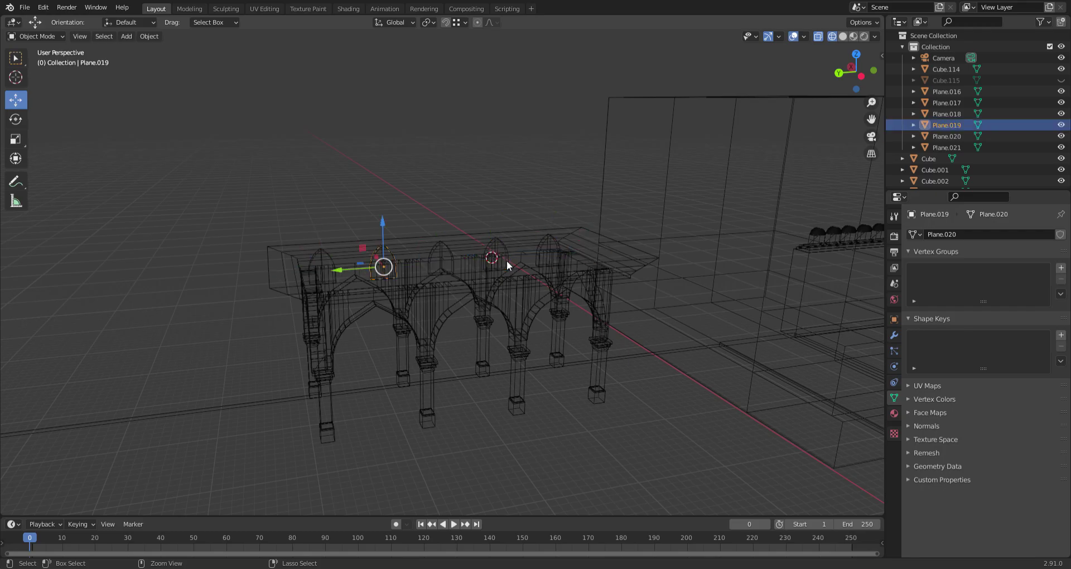
key(ctrl+z)
key(ctrl+z)
key(ctrl+z)
key(ctrl+z)
key(ctrl+z)
key(ctrl+z)
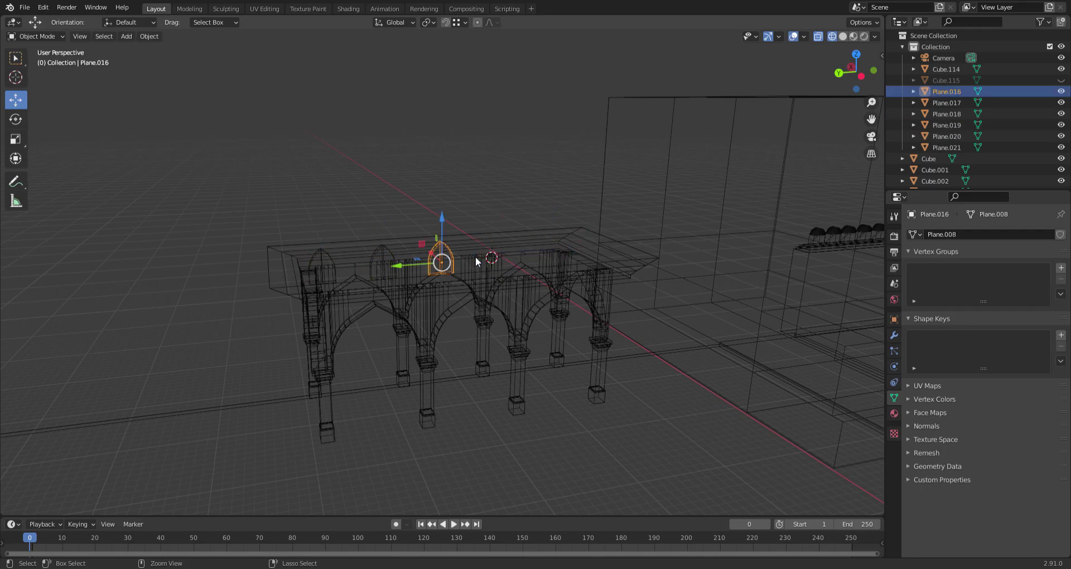
key(ctrl+z)
key(ctrl+z)
key(ctrl+z)
key(ctrl+z)
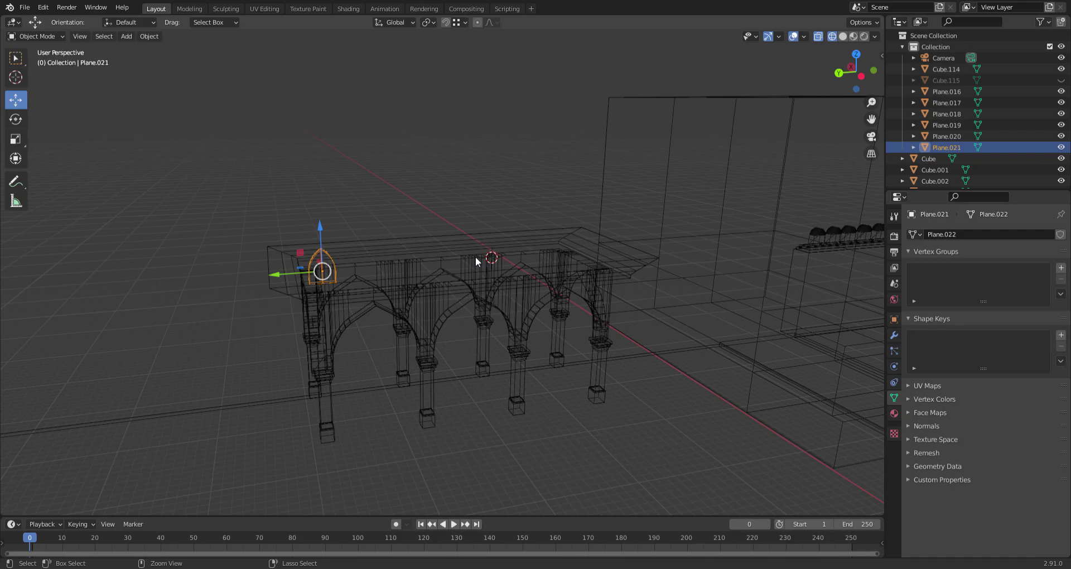
Slide one stacked copy -2.5357 m along Y in the left view, beside the end piece
key(ctrl+KP_3)
scroll(335, 226, up, 3)
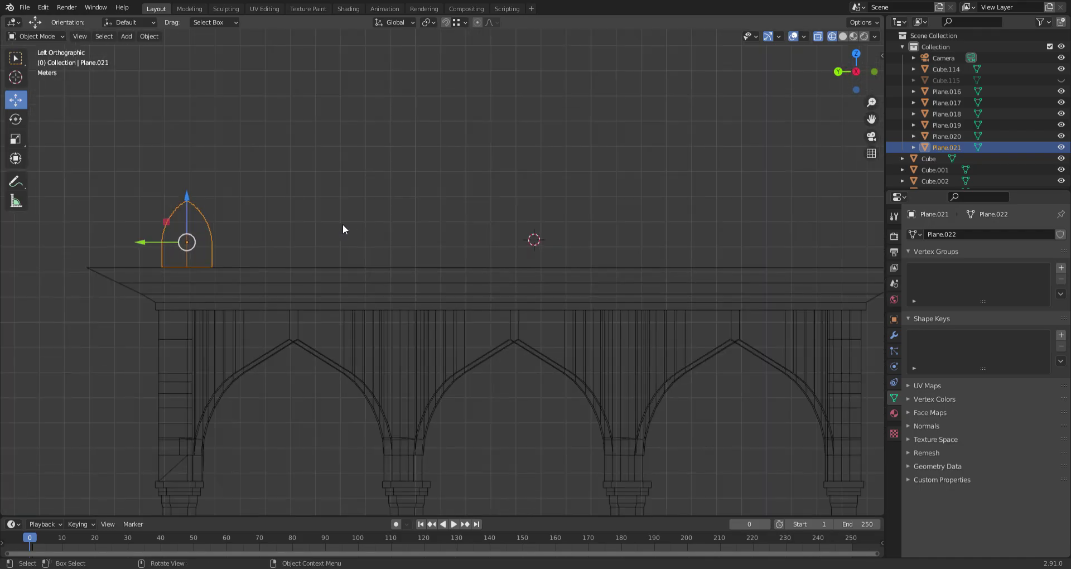
shift+middle_drag(318, 229, 325, 235)
key(shift+d)
key(y)
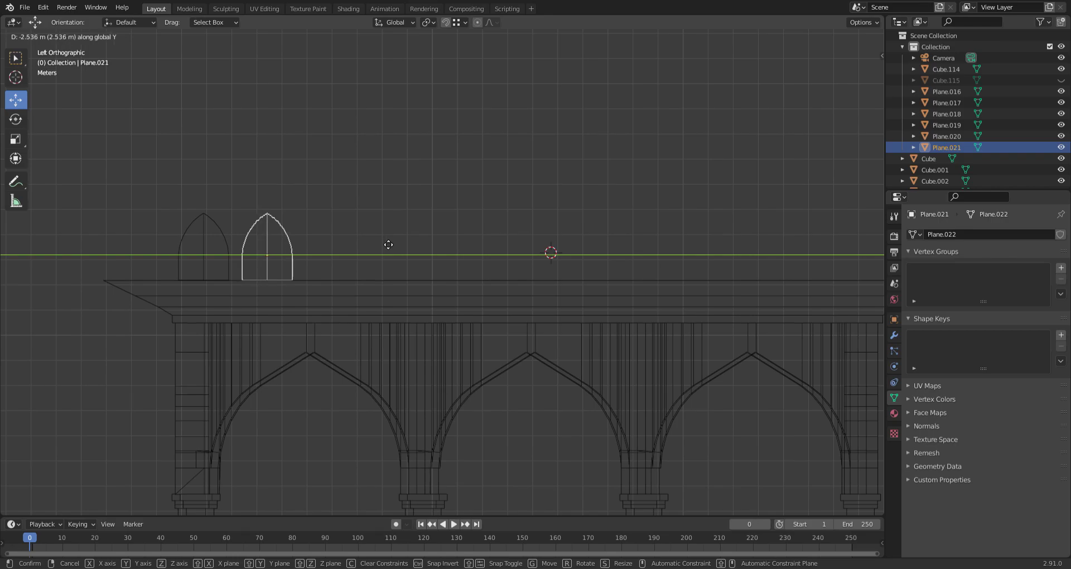
click(388, 245)
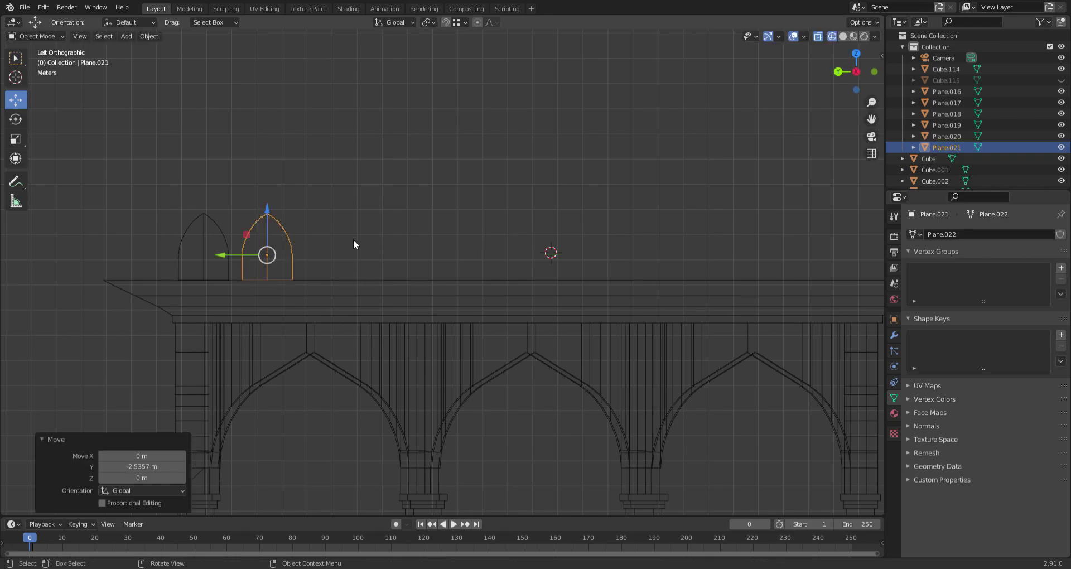
Repeat the Y move on two more stacked copies, placing them two and three intervals from the end piece
click(215, 232)
key(shift+r)
key(shift+r)
click(216, 232)
key(shift+r)
key(shift+r)
key(shift+r)
Repeat the Y move on two further stacked copies, placing them four and five intervals from the end piece
click(216, 233)
key(shift+r)
key(shift+r)
key(shift+r)
key(shift+r)
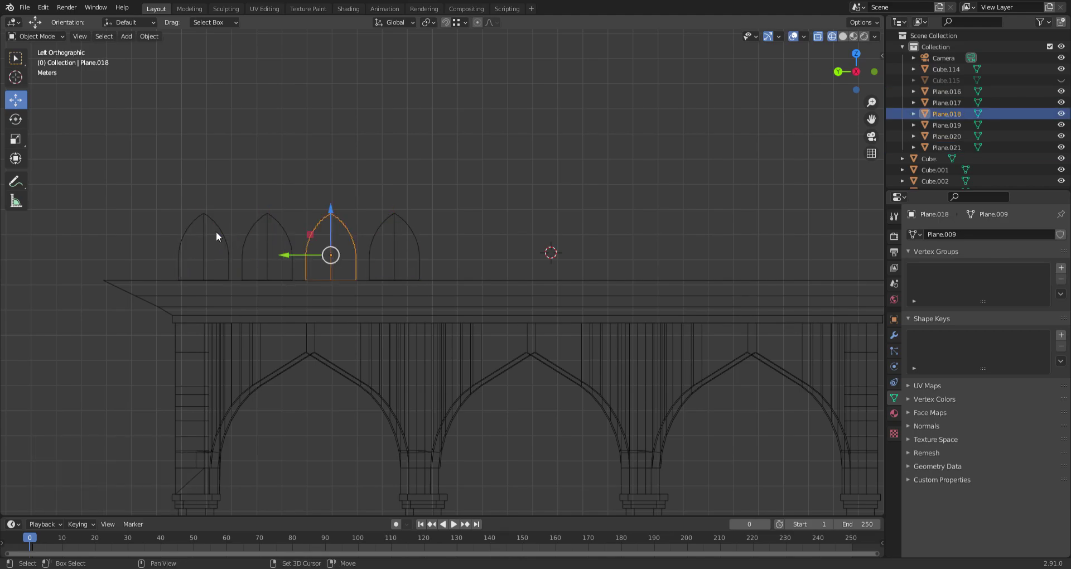
key(ctrl+shift+z)
key(ctrl+shift+z)
key(ctrl+shift+z)
key(ctrl+shift+z)
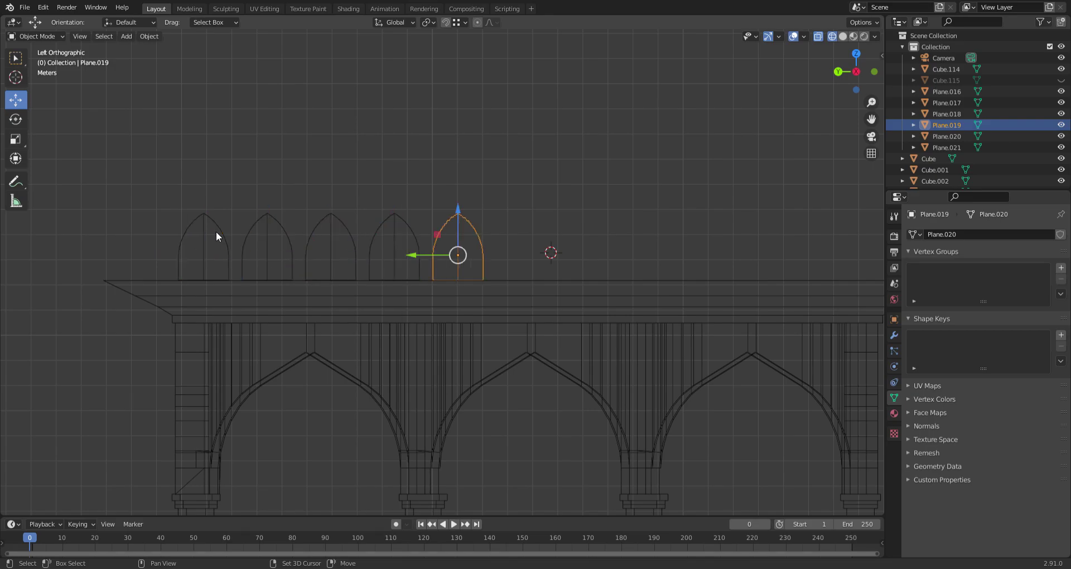
key(ctrl+shift+z)
key(ctrl+shift+z)
key(ctrl+shift+z)
key(ctrl+shift+z)
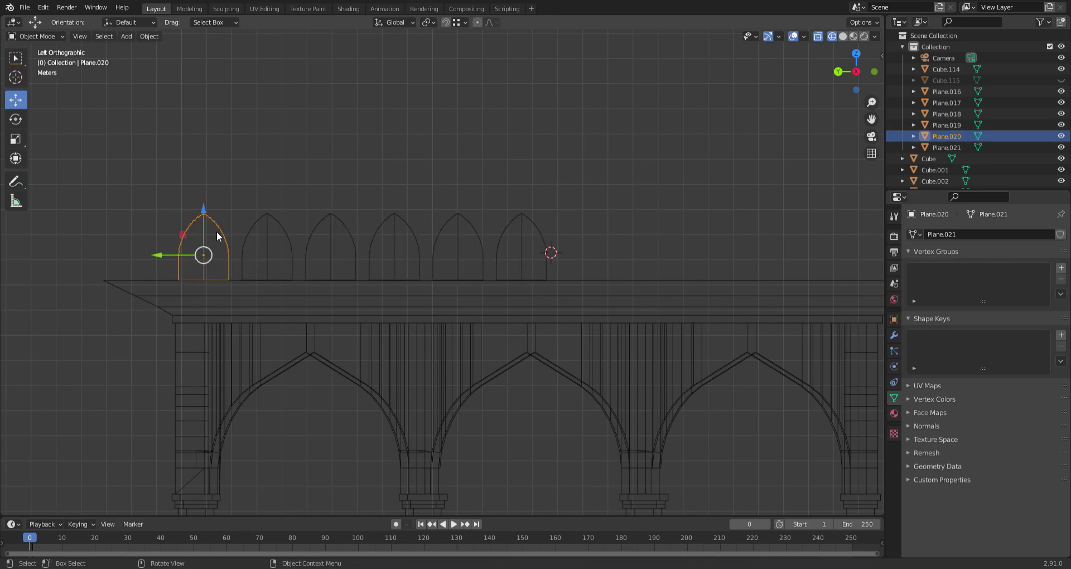
Duplicate the six merlons and slide the copies about -15.3 m along Y to continue the row
drag(534, 201, 215, 226)
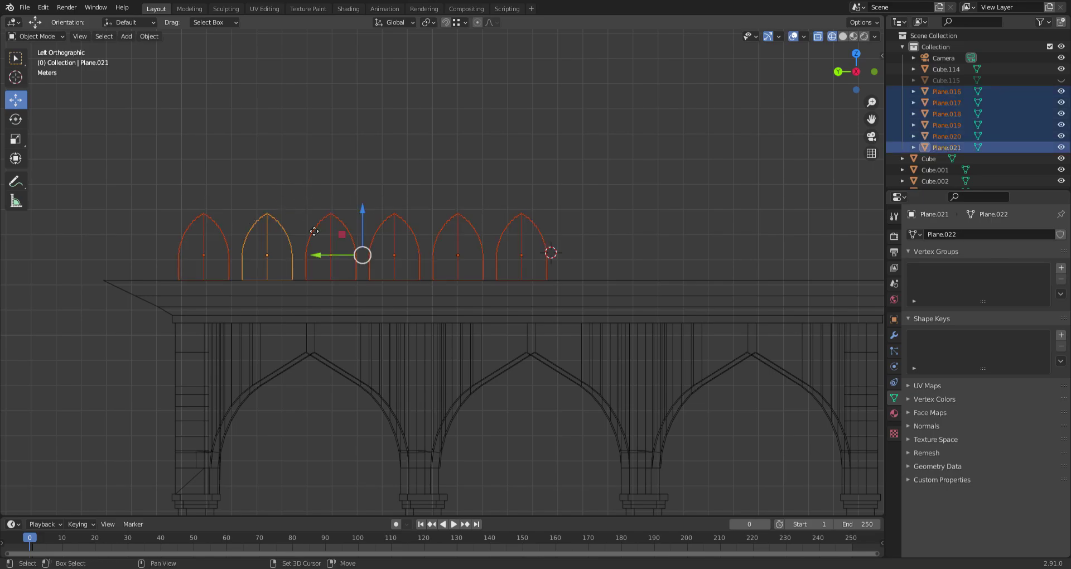
key(shift+d)
right_click(389, 214)
key(g)
key(y)
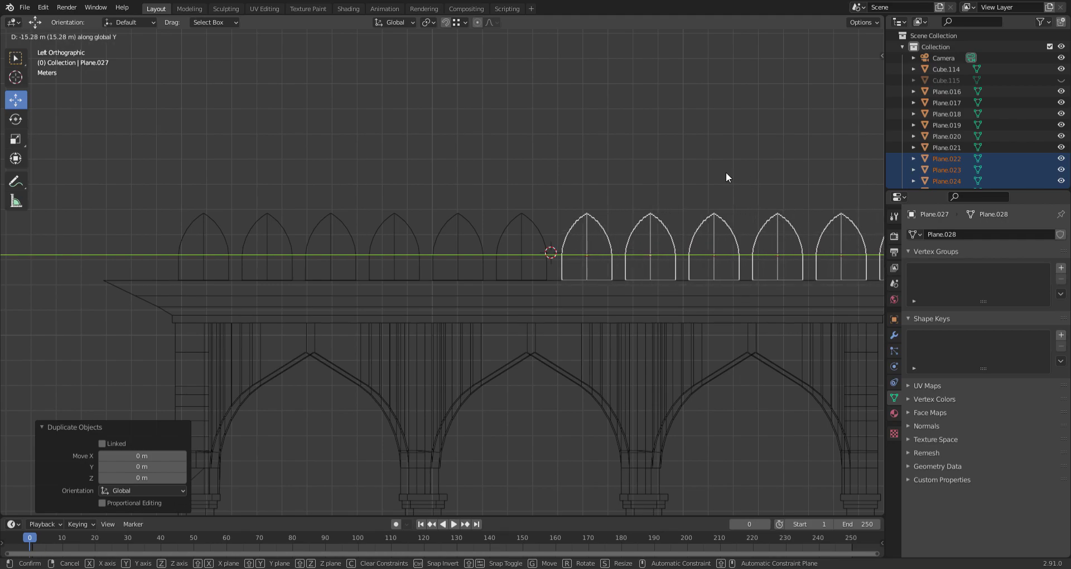
click(733, 178)
Select the whole row of merlons and shift it about 1 m along Y to center it on the roof
scroll(580, 184, up, 3)
shift+middle_drag(639, 167, 473, 151)
scroll(463, 155, down, 3)
scroll(648, 195, down, 2)
drag(765, 189, 110, 271)
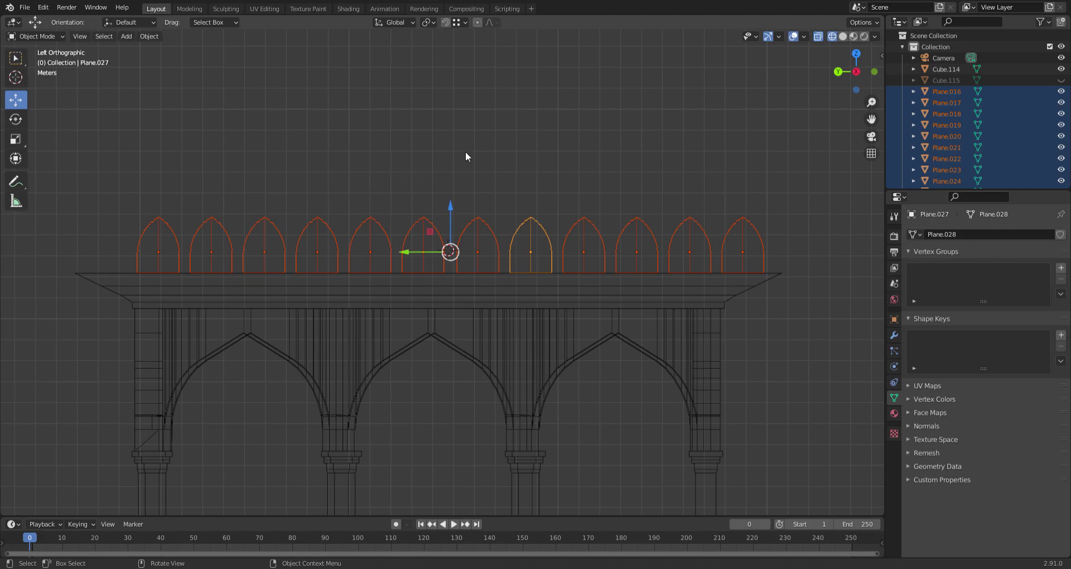
key(g)
key(y)
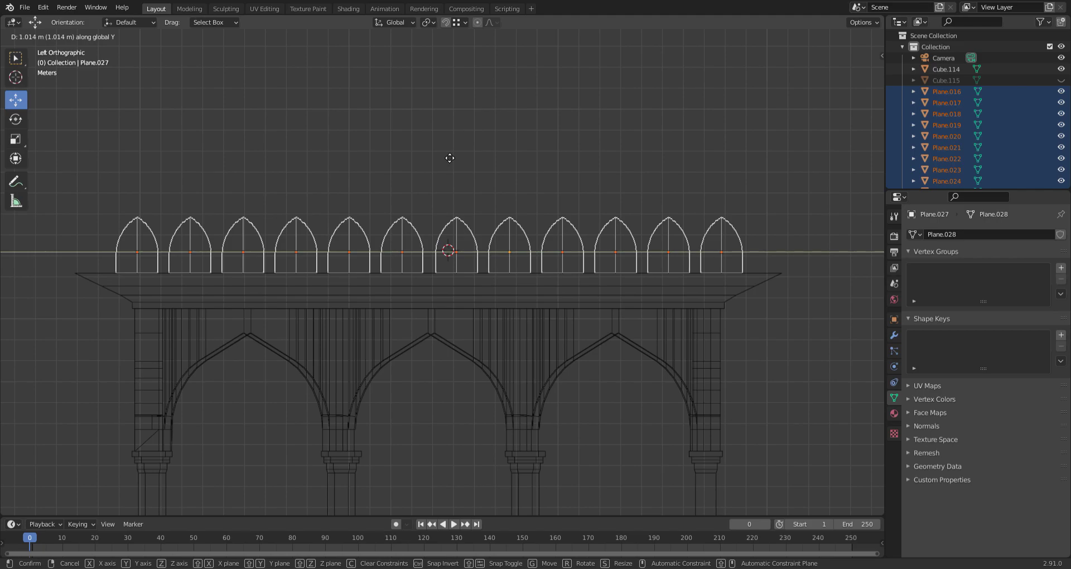
click(450, 158)
Deselect the merlons, switch to solid shading and save the file
click(471, 149)
scroll(469, 167, down, 6)
scroll(682, 190, up, 3)
click(843, 37)
mouse_move(826, 61)
middle_down()
mouse_move(507, 176)
mouse_move(430, 240)
mouse_move(401, 219)
mouse_move(444, 196)
mouse_move(460, 209)
mouse_move(256, 182)
mouse_move(282, 253)
middle_up()
key(ctrl+s)
click(223, 251)
right_click(224, 251)
click(196, 240)
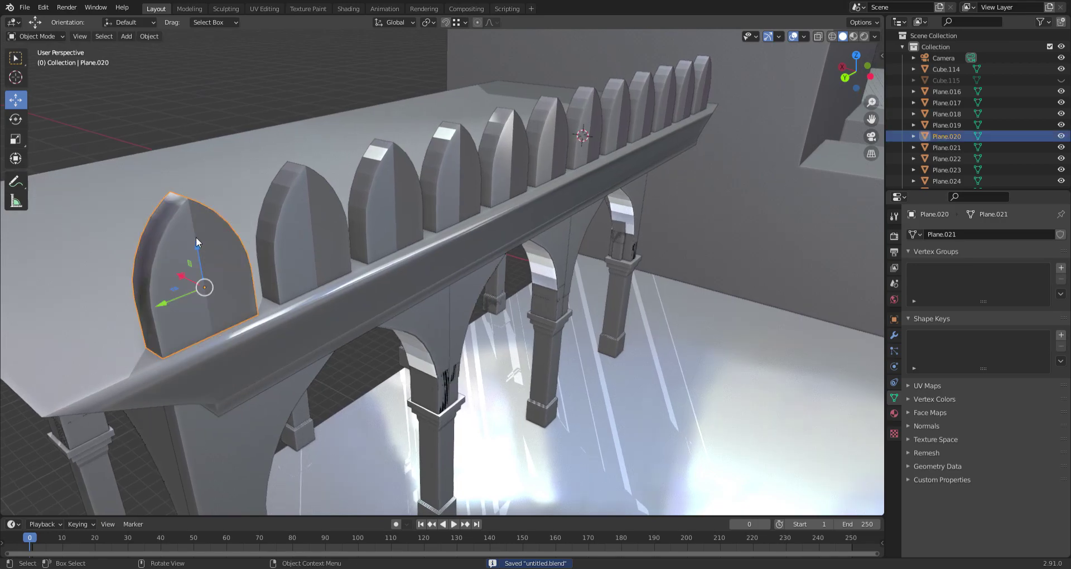
key(ctrl+a)
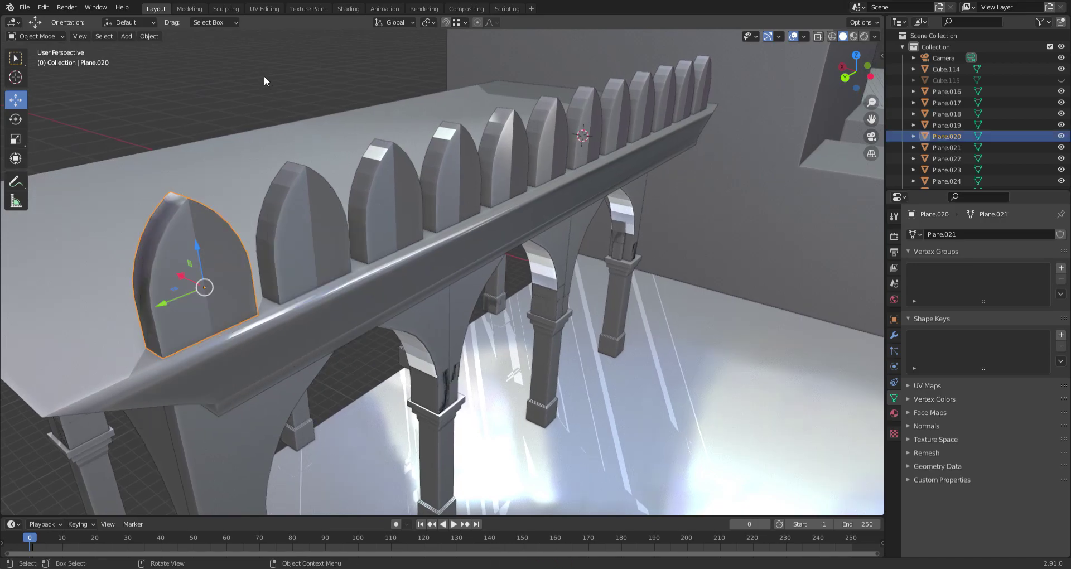
key(ctrl+z)
click(266, 78)
Examine the merlon row and arcade in perspective, and inspect the arches and columns closely in the right view
middle_drag(276, 140, 302, 179)
scroll(285, 175, down, 3)
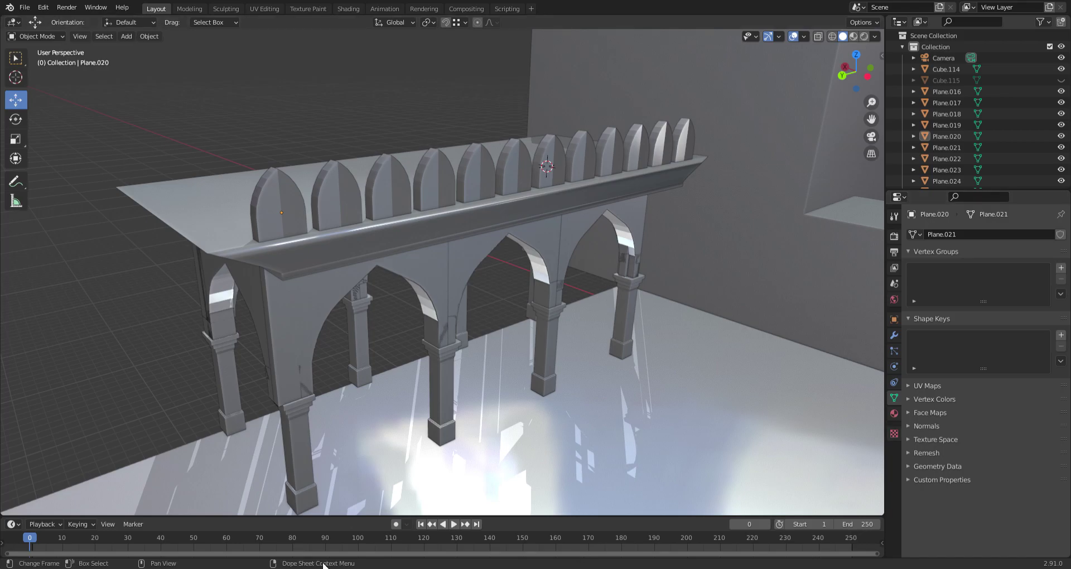
middle_drag(396, 396, 519, 391)
scroll(786, 218, up, 4)
shift+middle_drag(786, 219, 579, 229)
scroll(579, 229, down, 6)
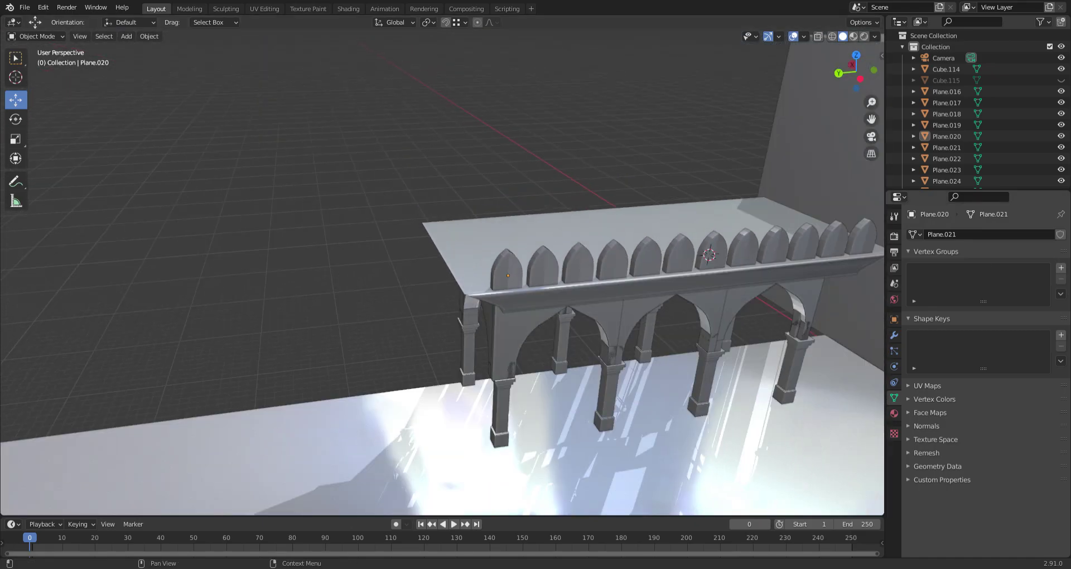
middle_drag(733, 385, 785, 375)
shift+middle_drag(707, 344, 677, 277)
scroll(604, 268, up, 2)
shift+middle_drag(581, 279, 326, 296)
scroll(627, 296, up, 3)
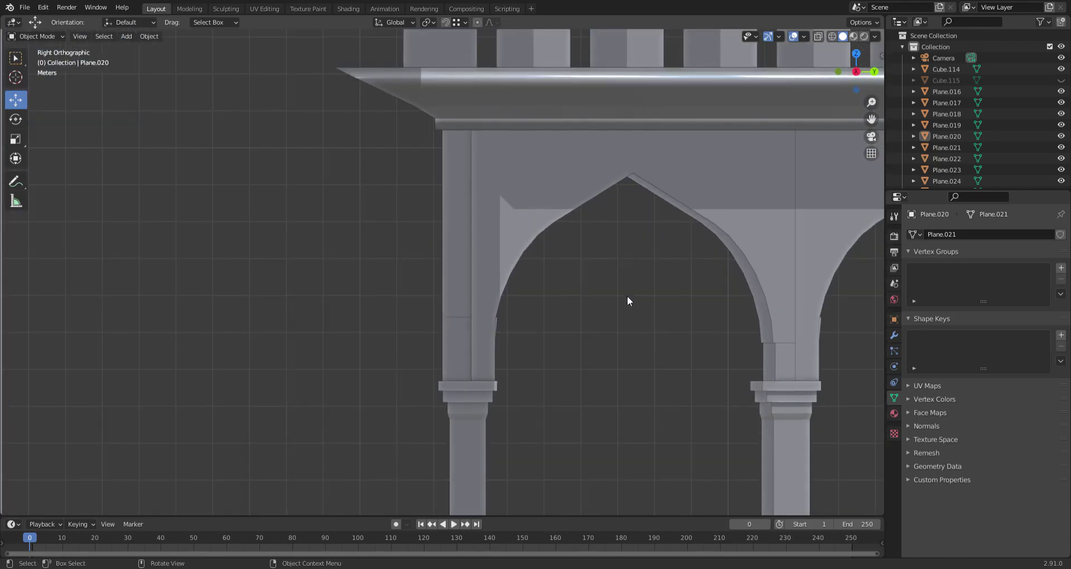
shift+middle_drag(601, 283, 594, 283)
scroll(311, 275, down, 2)
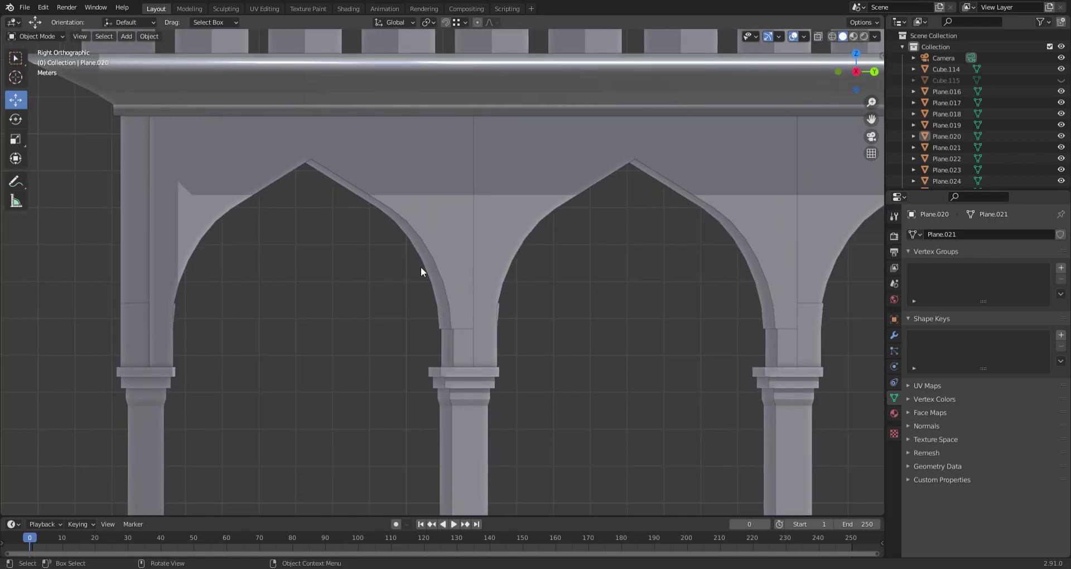
Check the full arcade from the right, back and left orthographic views, saving the file along the way
scroll(430, 263, down, 4)
scroll(480, 272, up, 3)
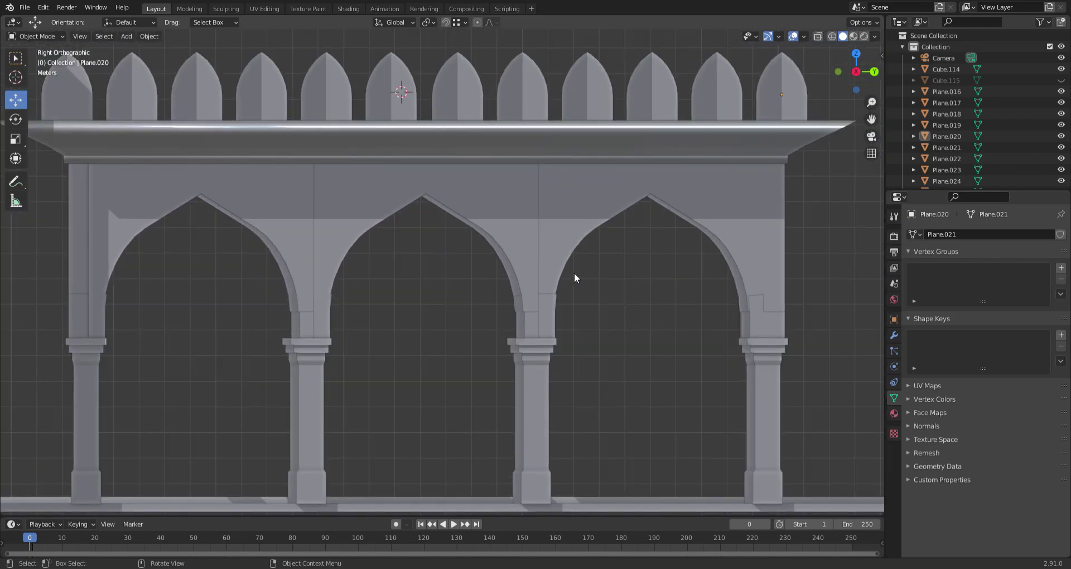
key(ctrl+s)
key(ctrl+KP_1)
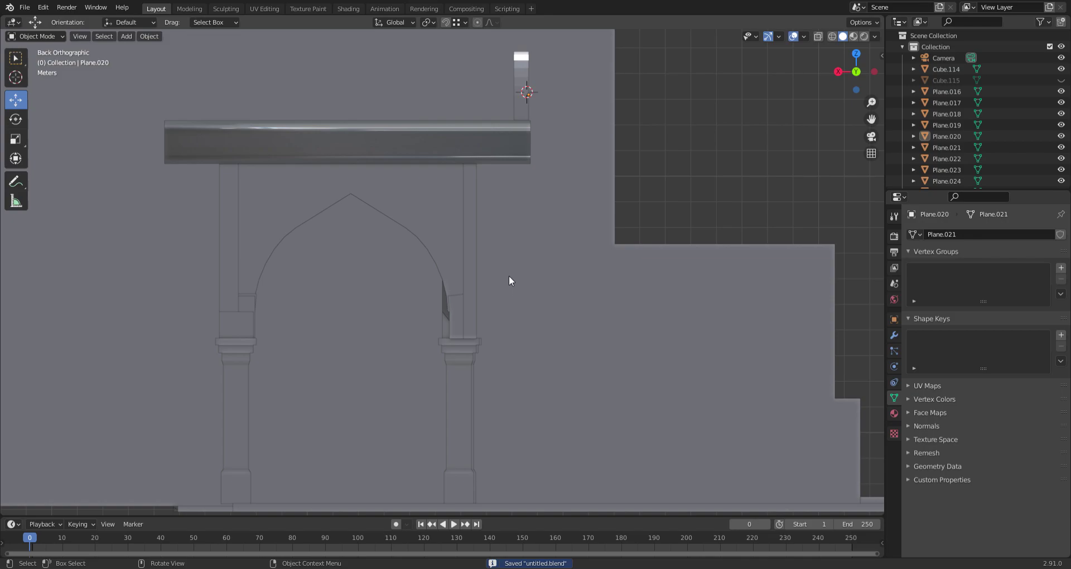
scroll(508, 277, down, 2)
key(ctrl+KP_3)
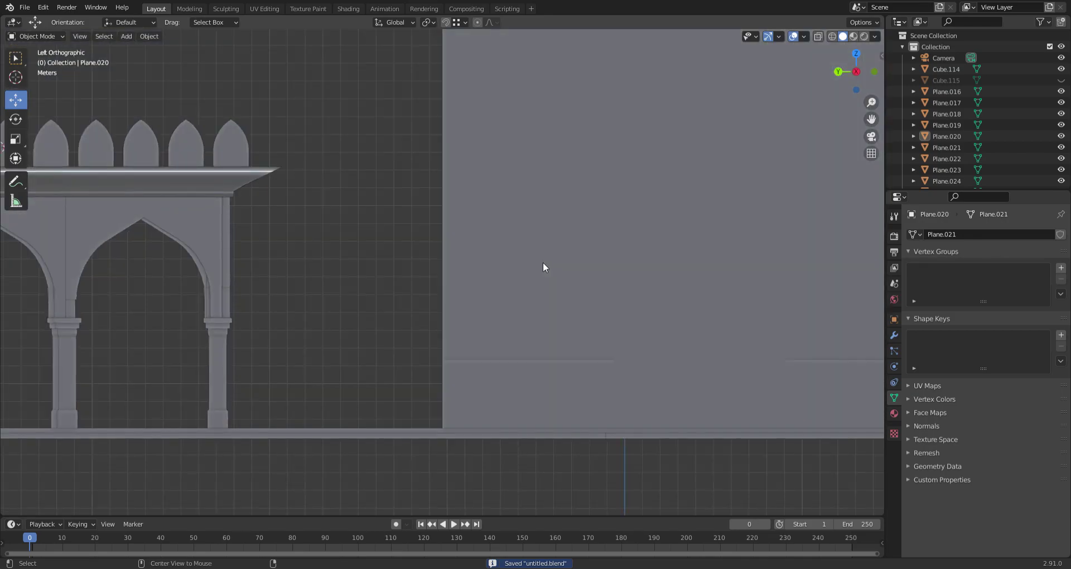
shift+middle_drag(404, 244, 881, 318)
shift+middle_drag(401, 405, 376, 310)
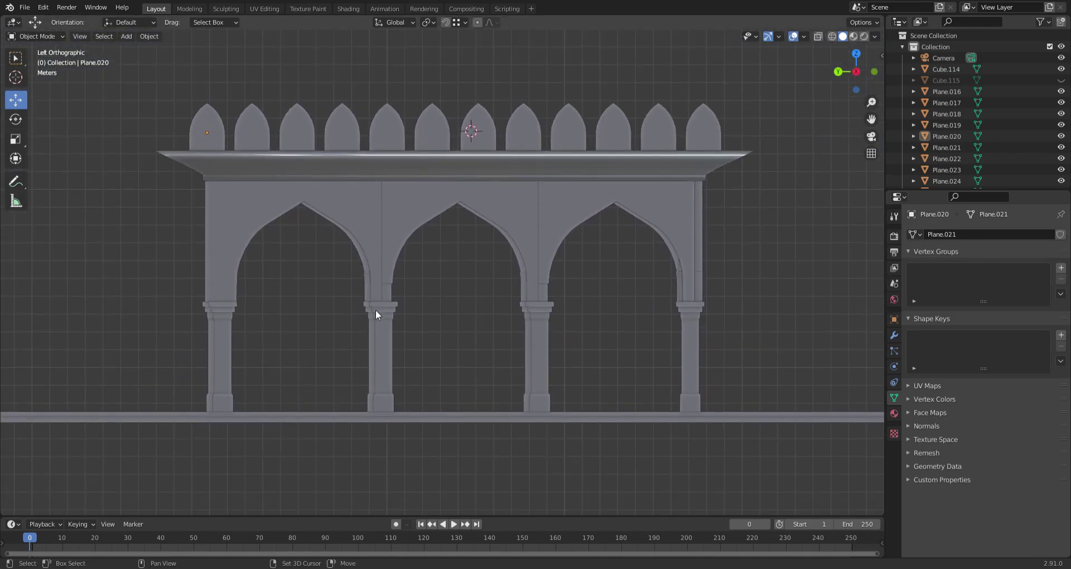
scroll(376, 309, up, 1)
key(ctrl+s)
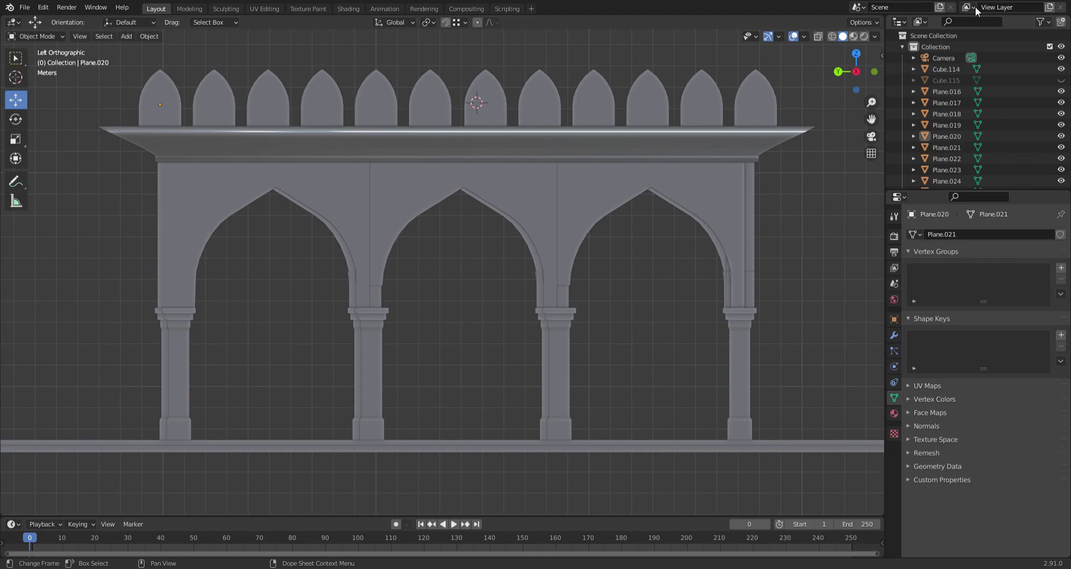
Save the file again and examine the merlon row and arches in the left view and in perspective
middle_drag(623, 333, 573, 298)
scroll(609, 272, up, 2)
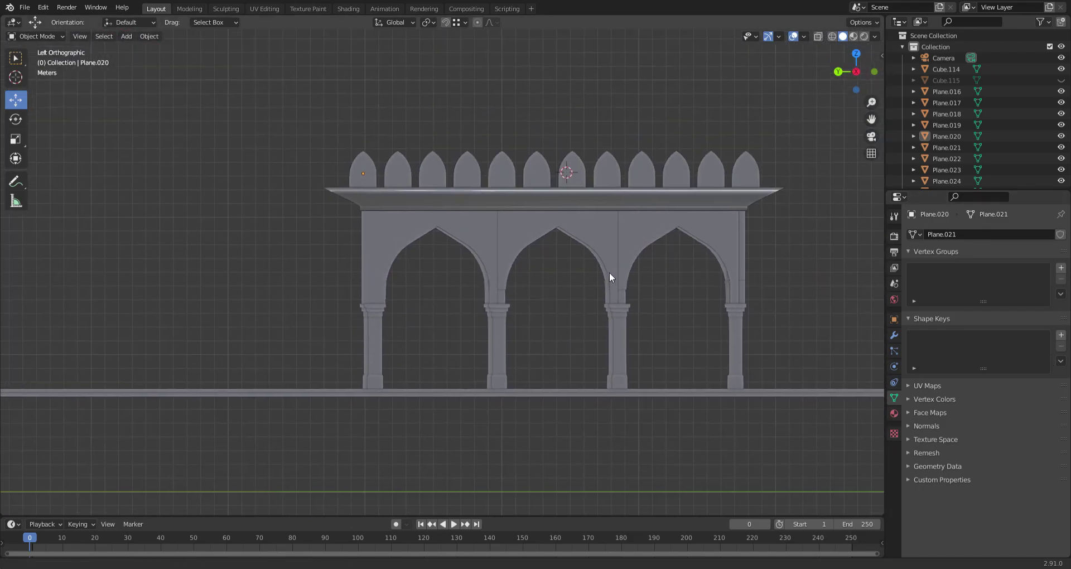
key(ctrl+s)
scroll(614, 263, up, 2)
shift+middle_drag(473, 226, 471, 225)
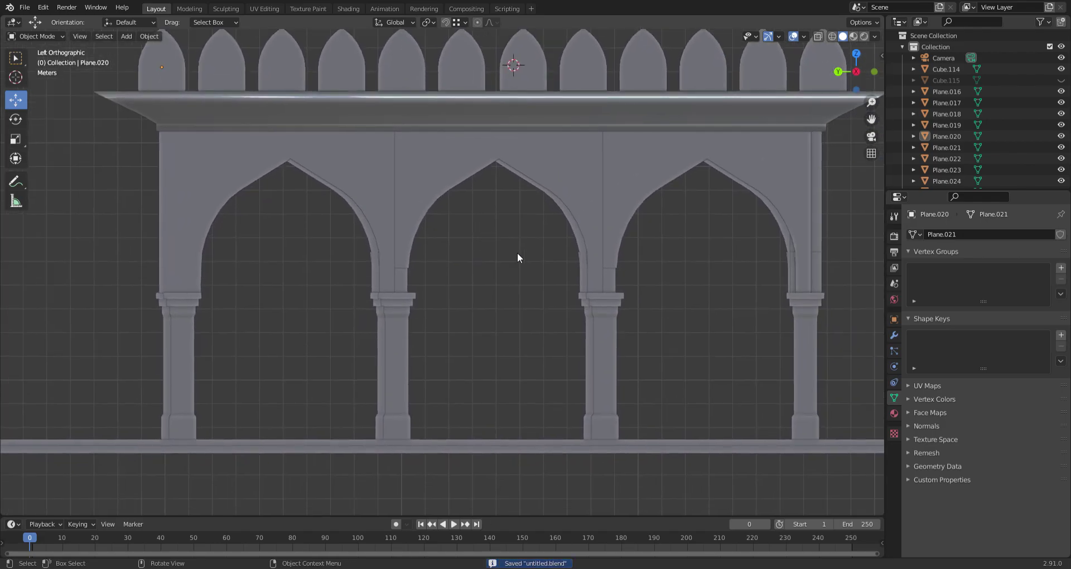
scroll(523, 258, down, 3)
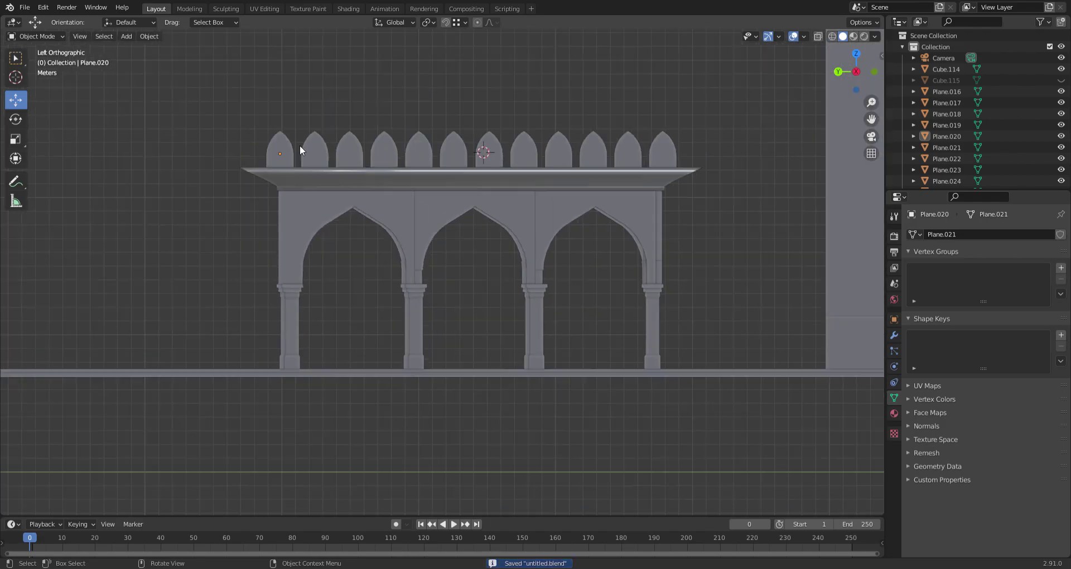
shift+middle_drag(385, 158, 427, 203)
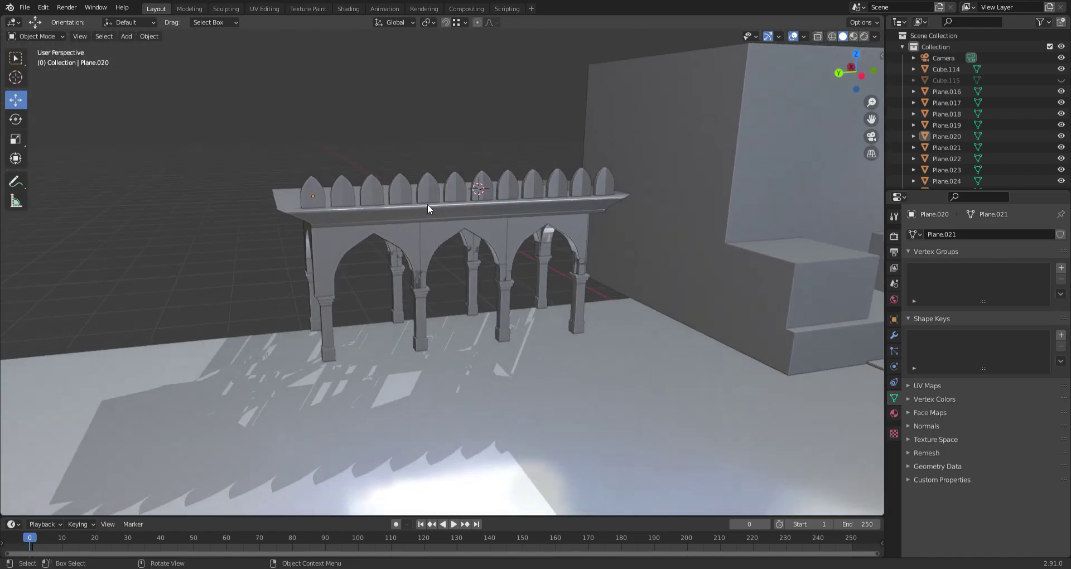